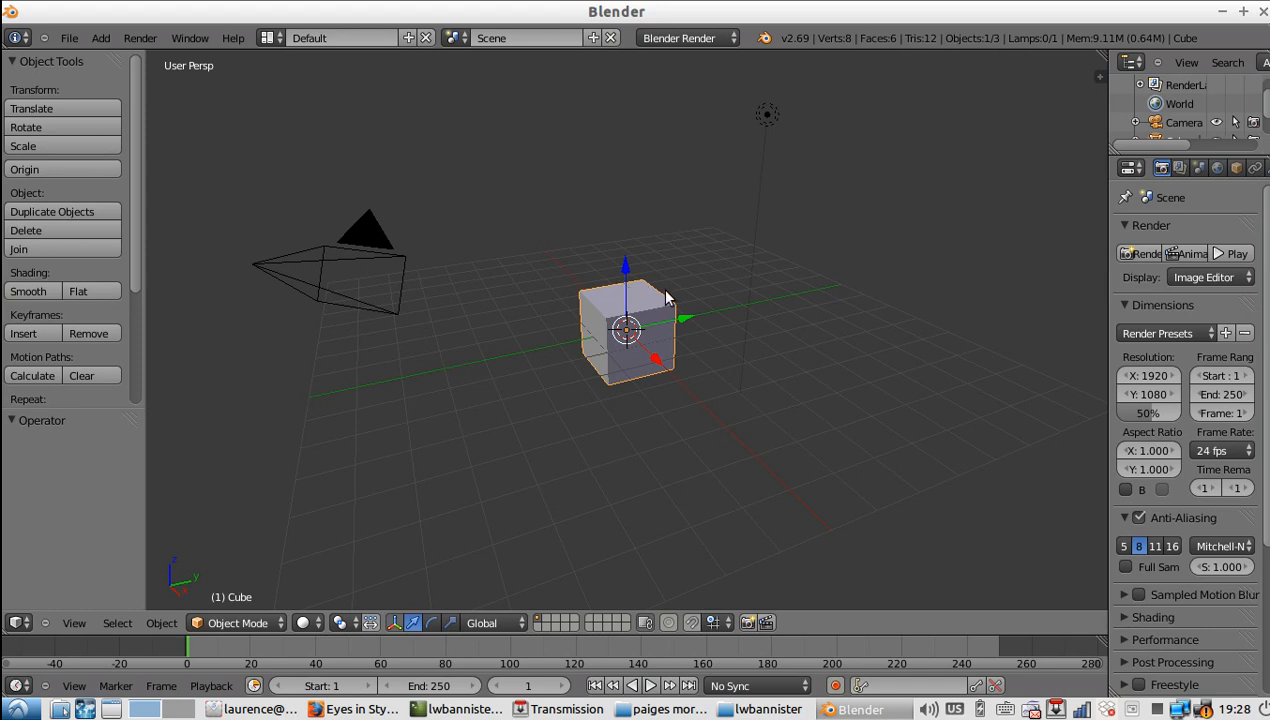
Delete the default cube and import "dog tag base with hole.svg" from the dog tags folder.
key("x")
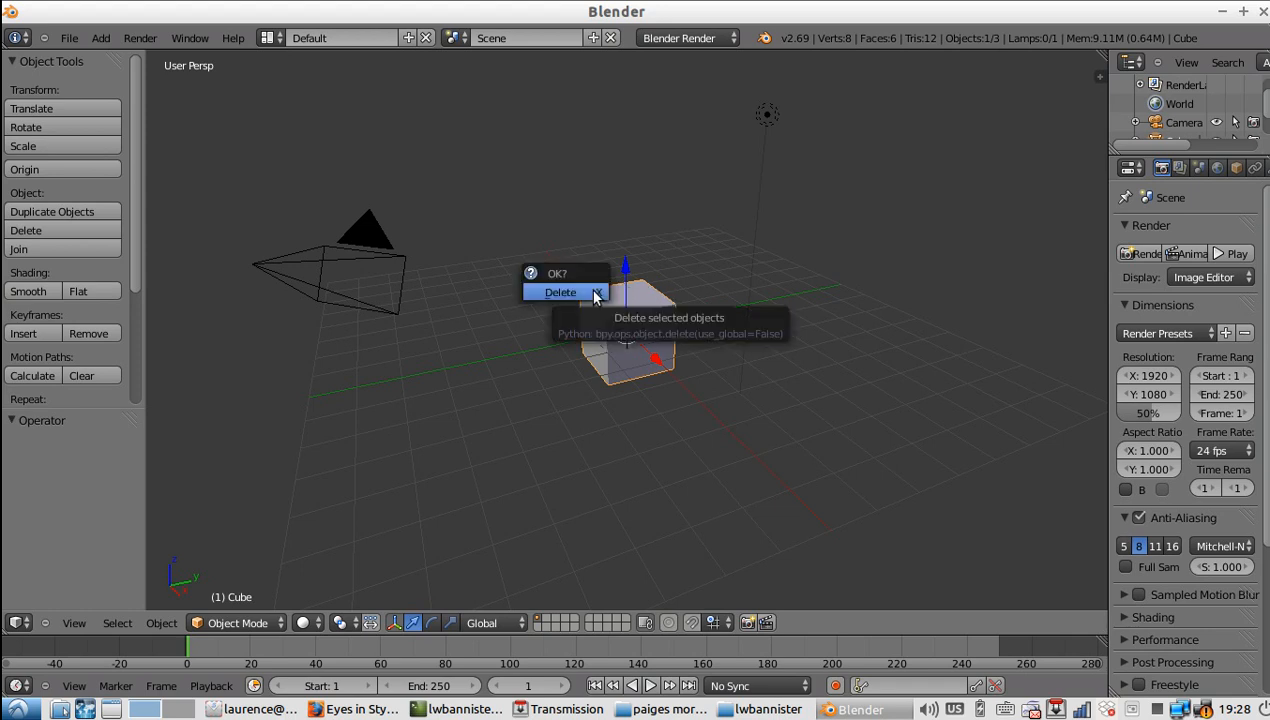
left_click(593, 297)
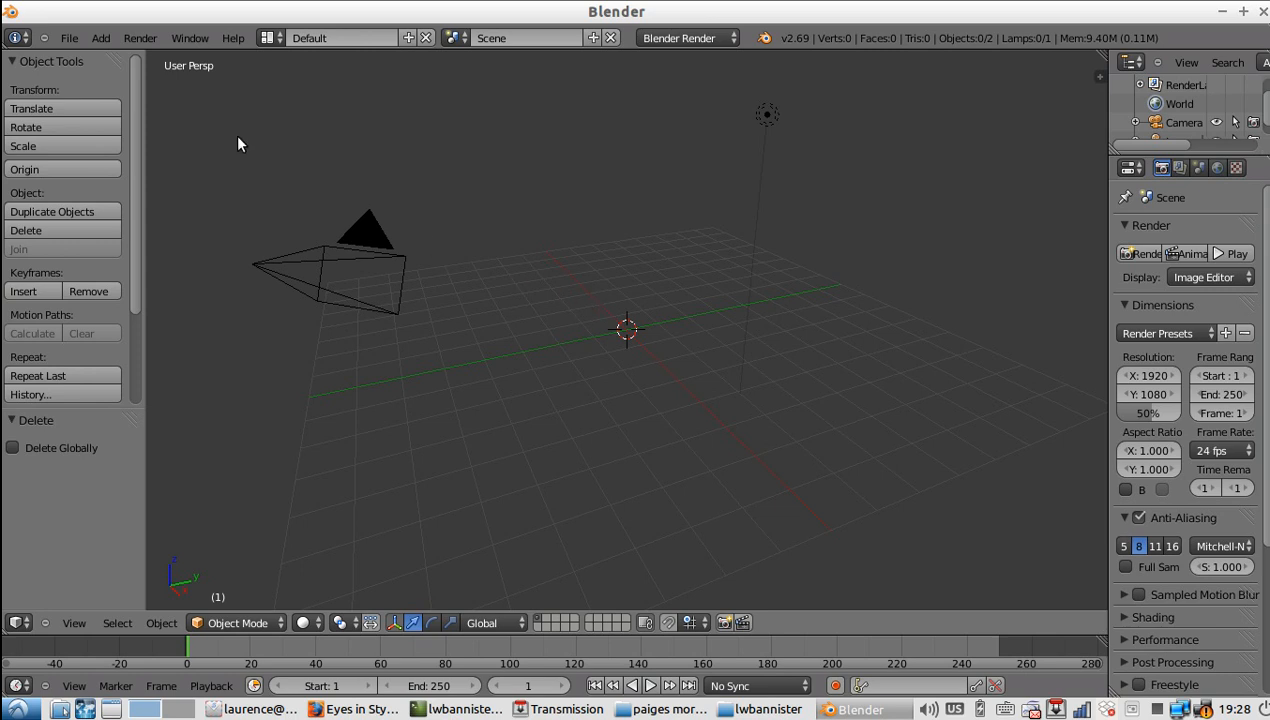
left_click(69, 40)
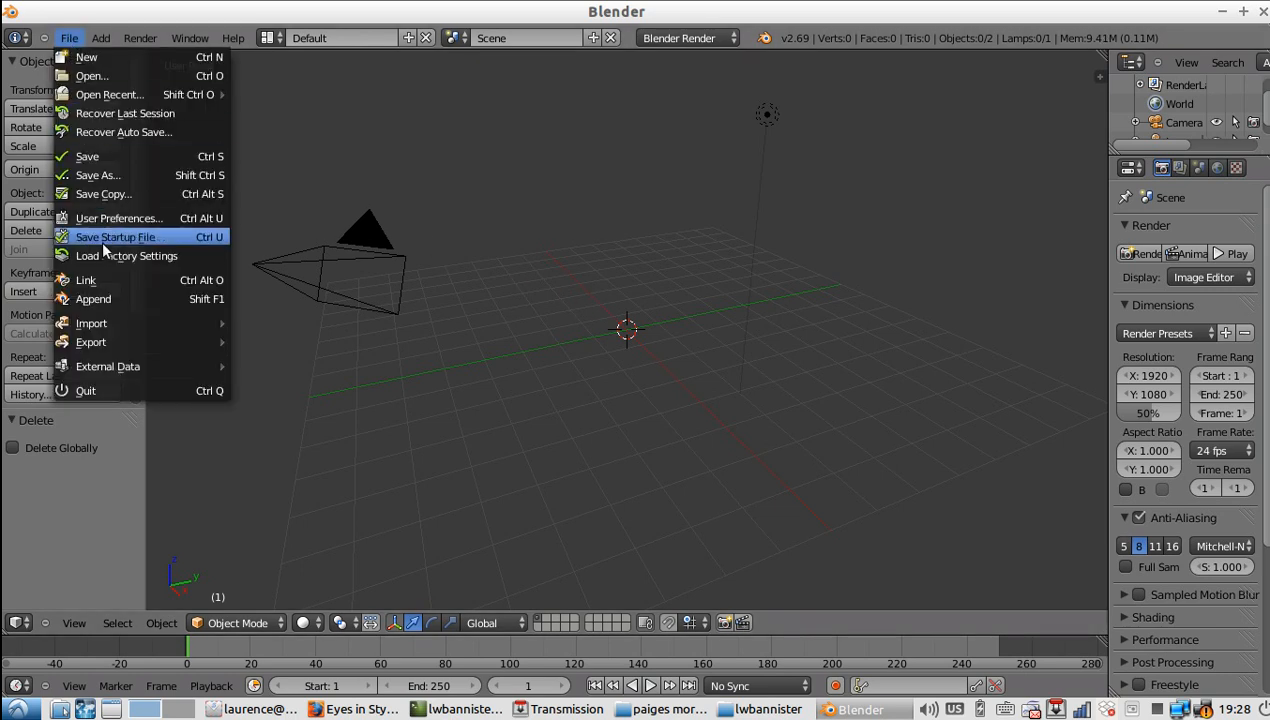
mouse_move(119, 323)
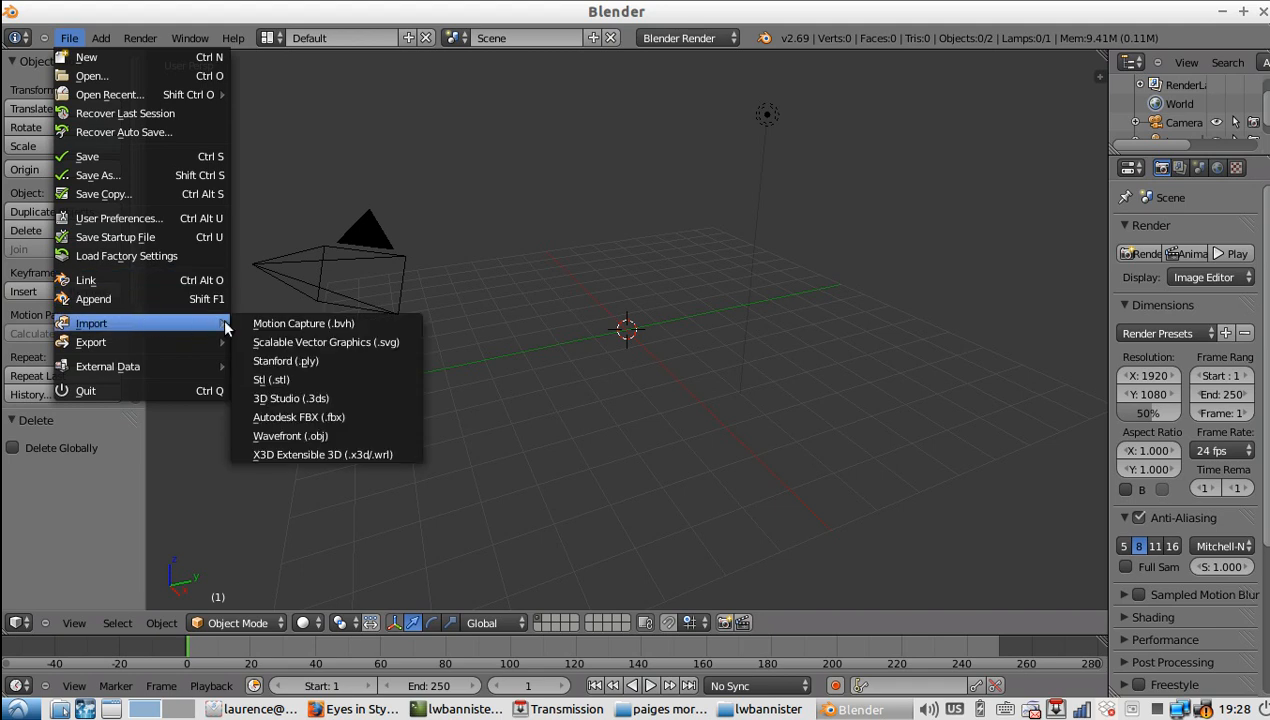
left_click(308, 343)
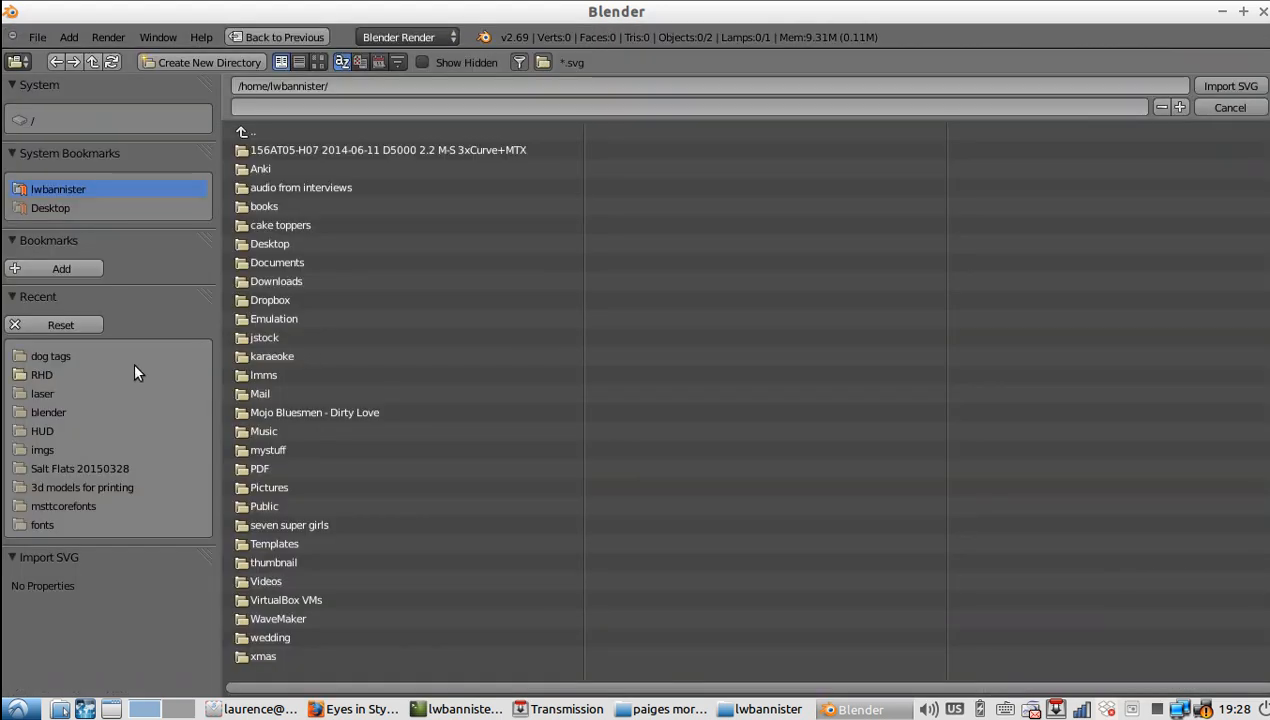
left_click(38, 357)
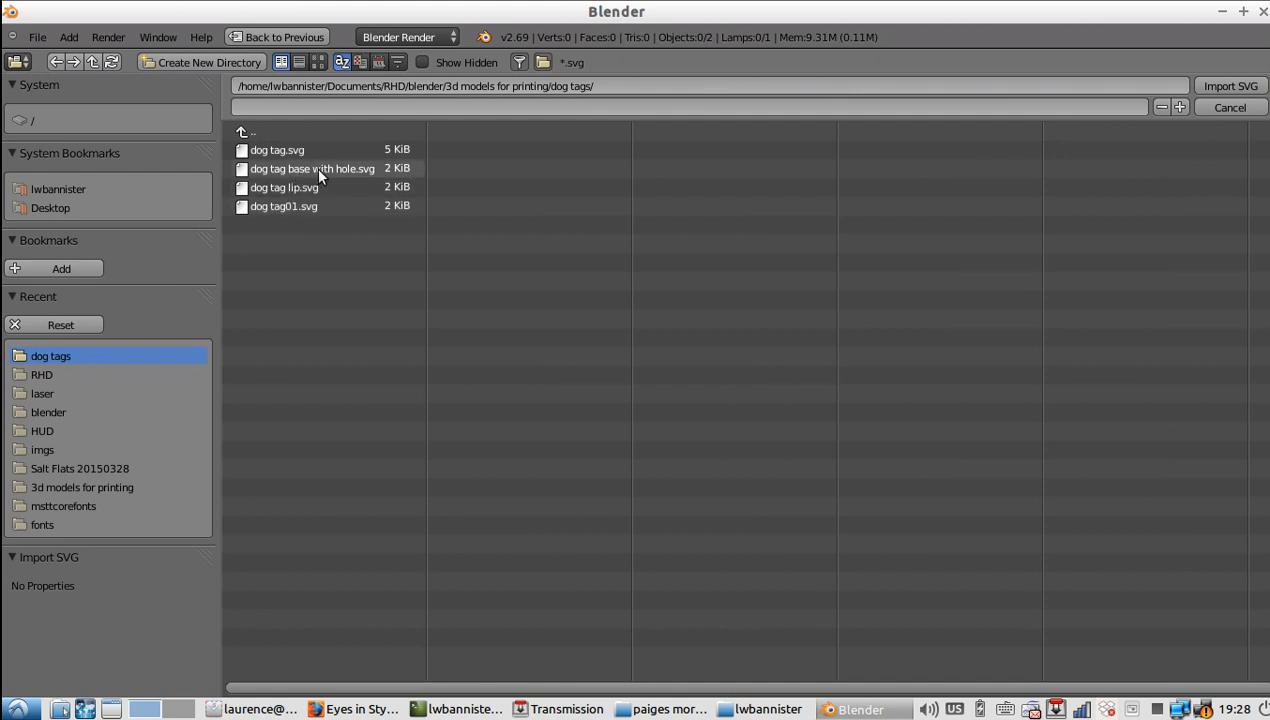
double_click(319, 170)
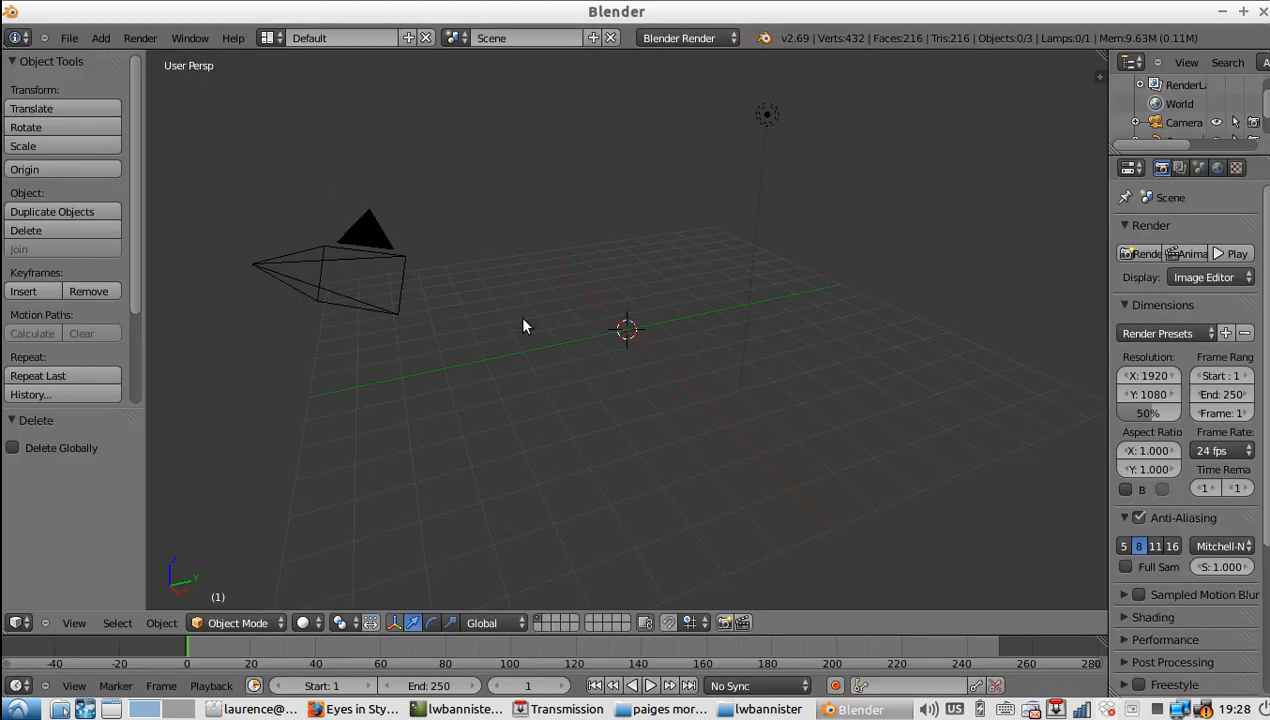
Convert the imported dog tag curve to a mesh.
key("KP_Decimal")
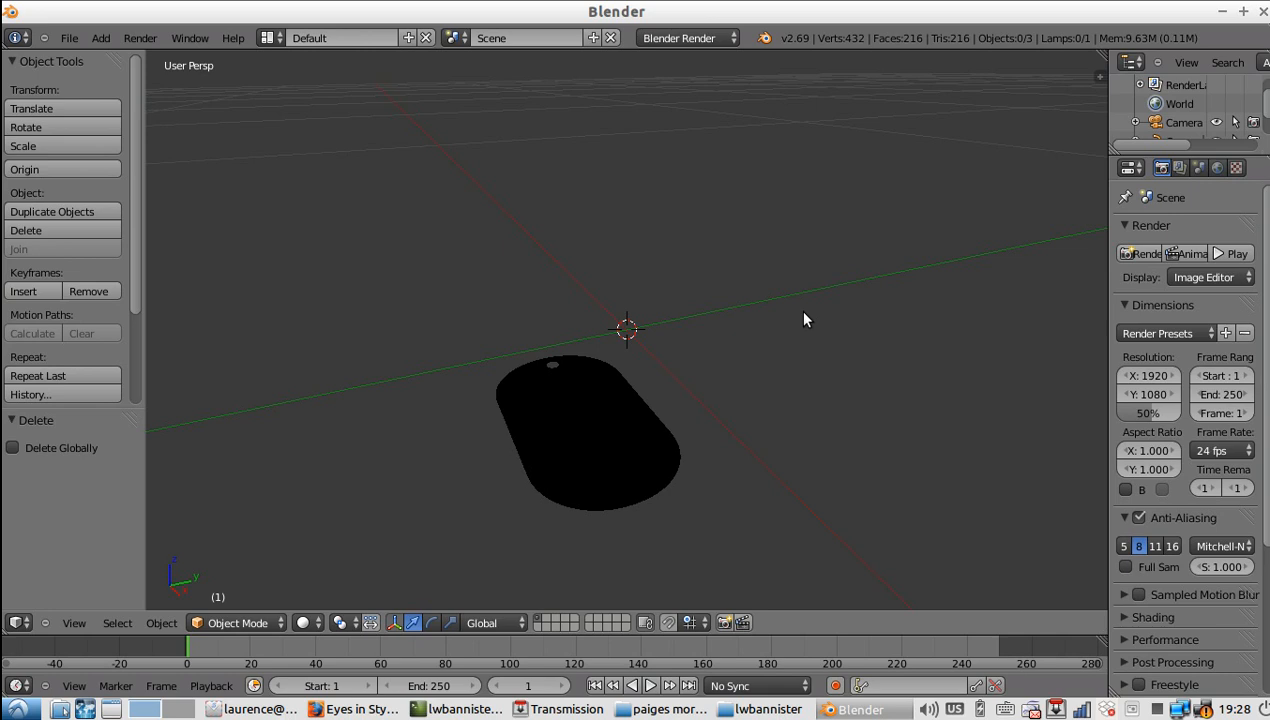
left_click(160, 623)
mouse_move(288, 74)
right_click(578, 455)
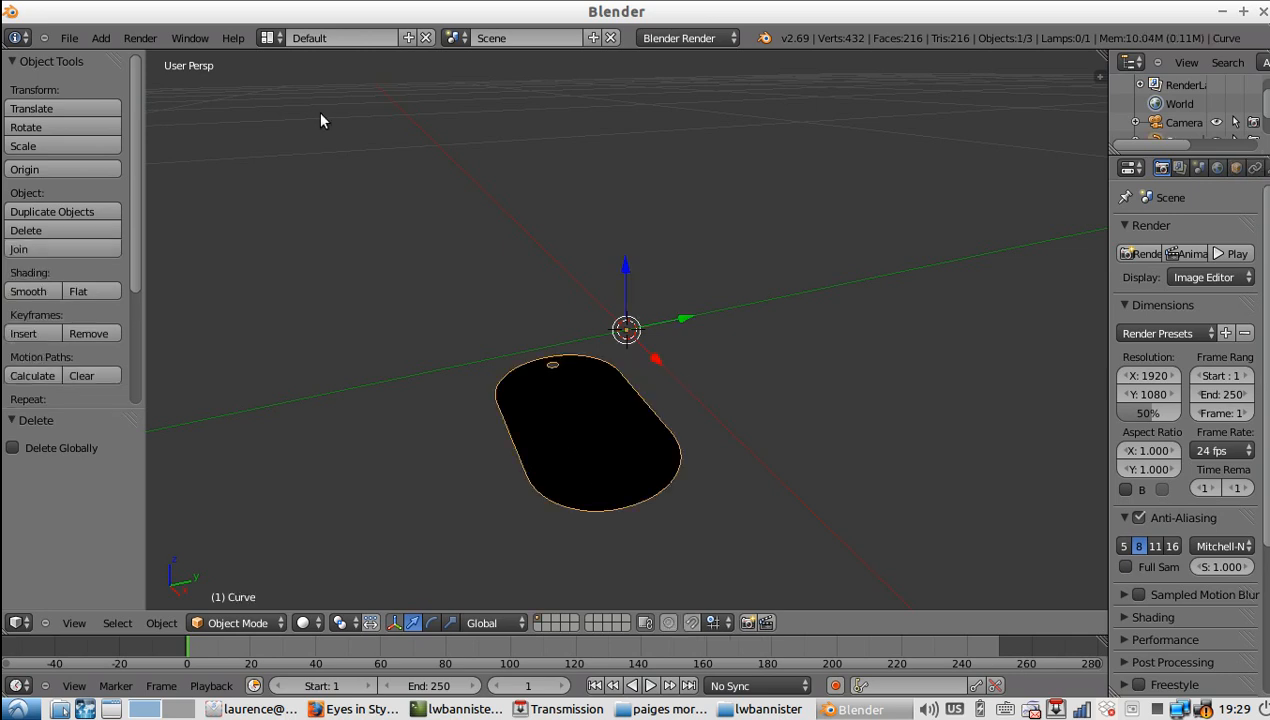
left_click(163, 620)
mouse_move(240, 72)
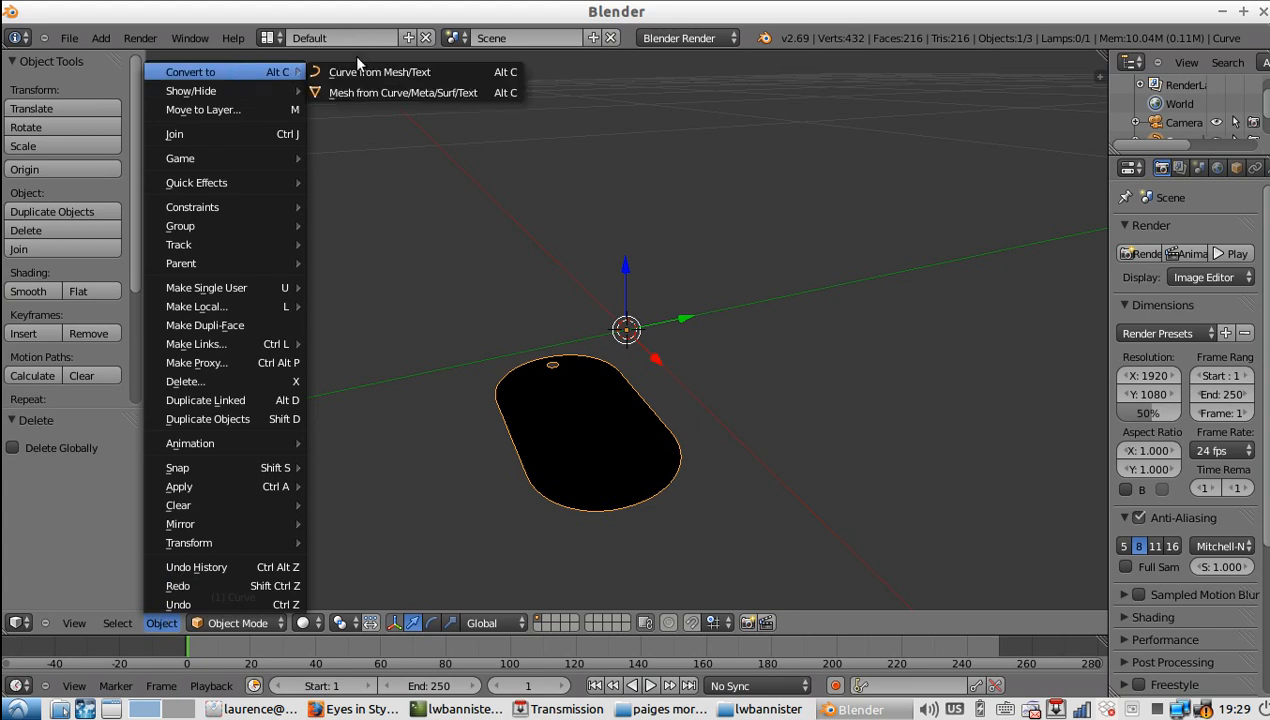
left_click(374, 88)
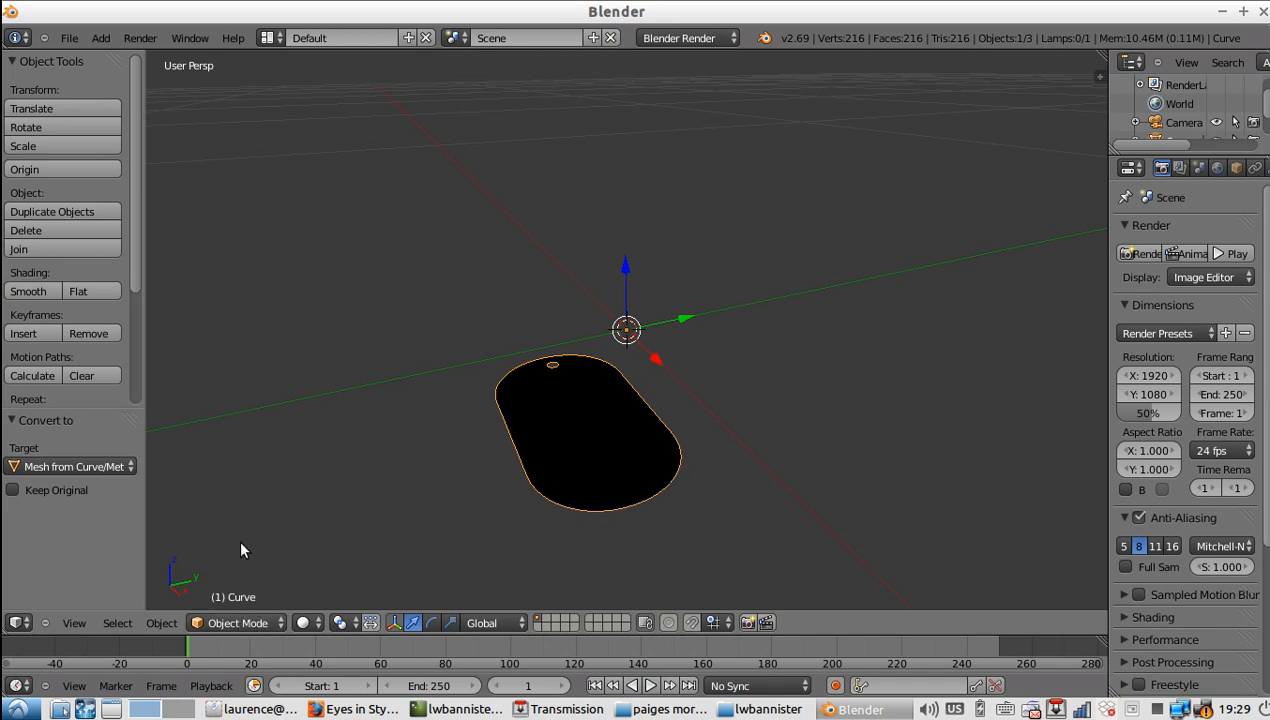
Switch the dog tag mesh to Edit Mode and select all of its geometry.
key("Tab")
key("Tab")
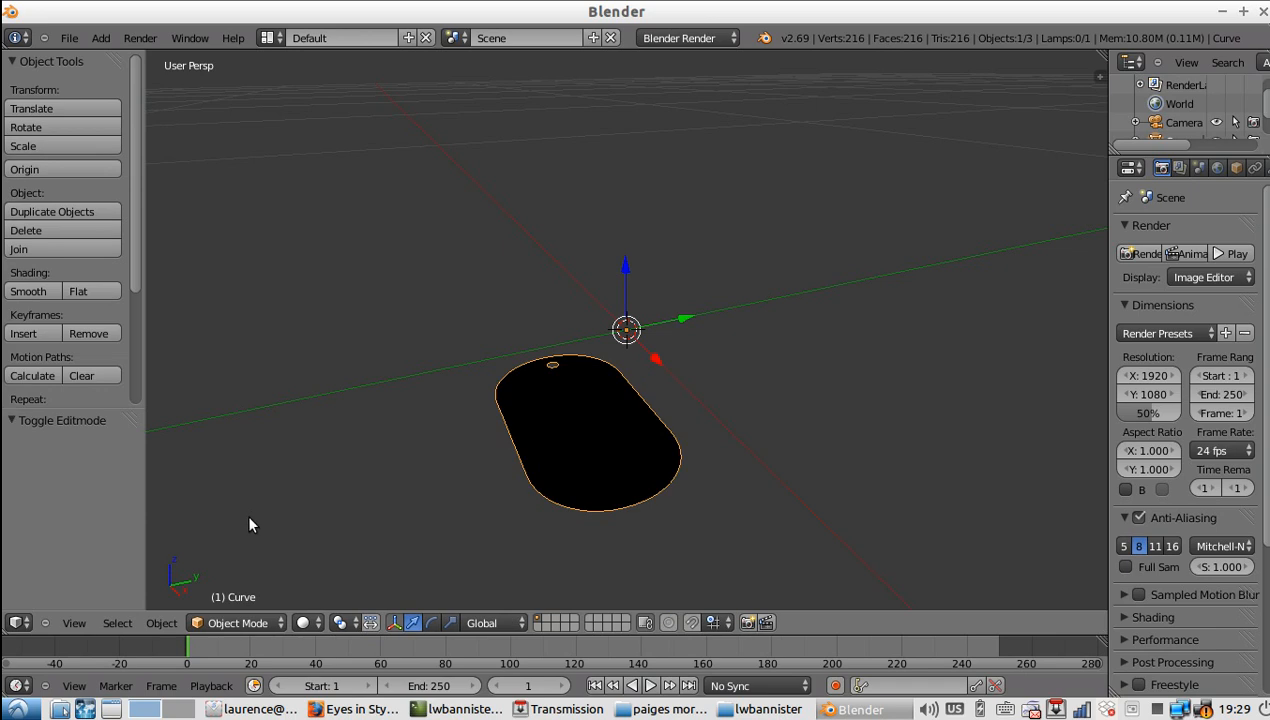
left_click(232, 622)
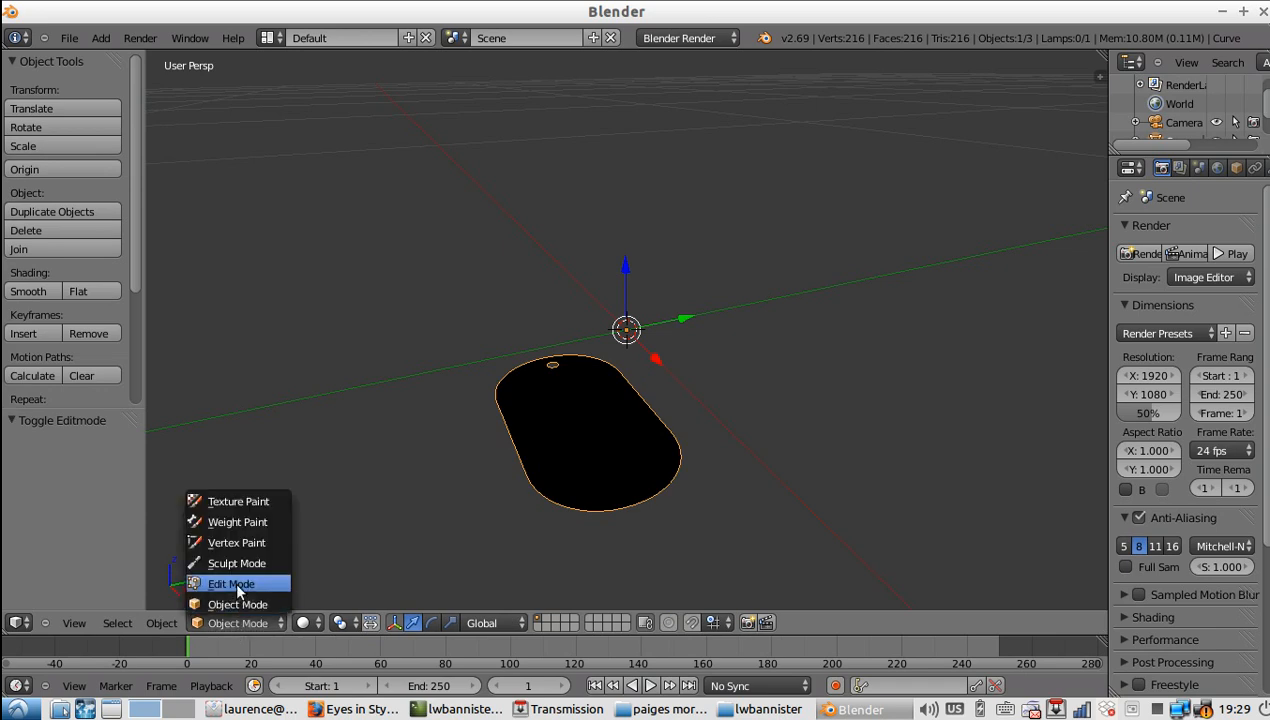
left_click(235, 583)
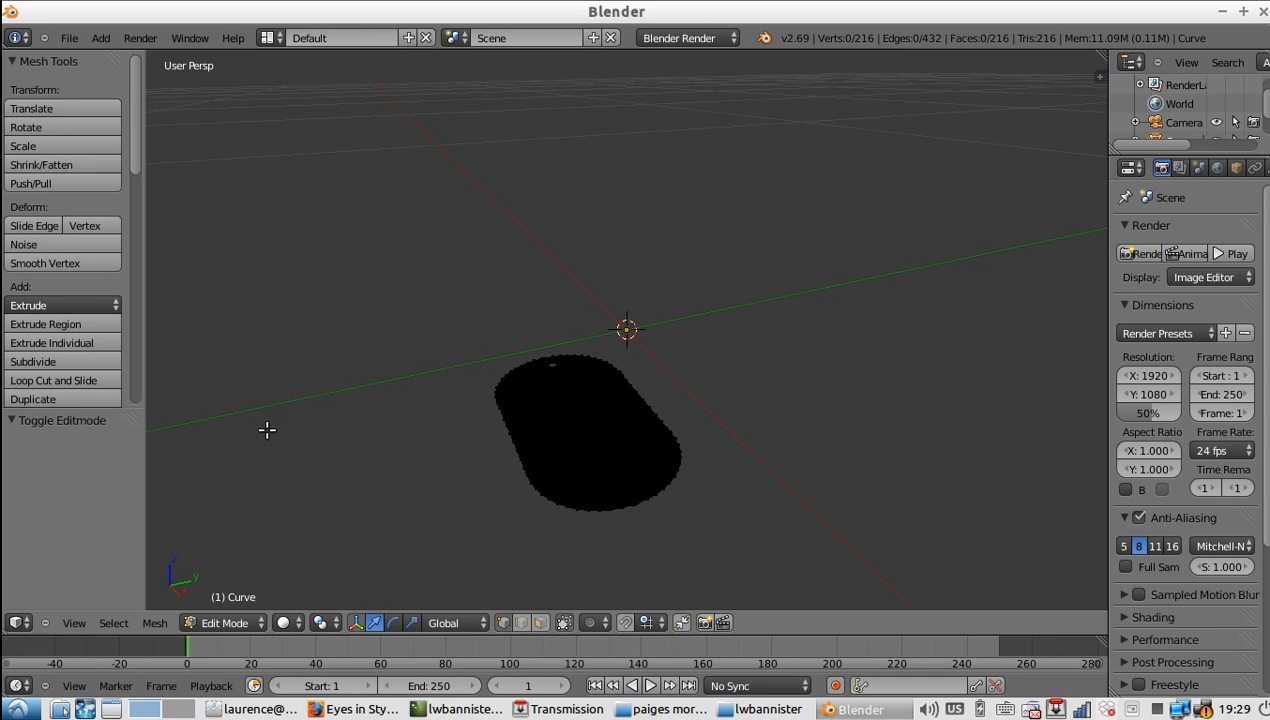
key("a")
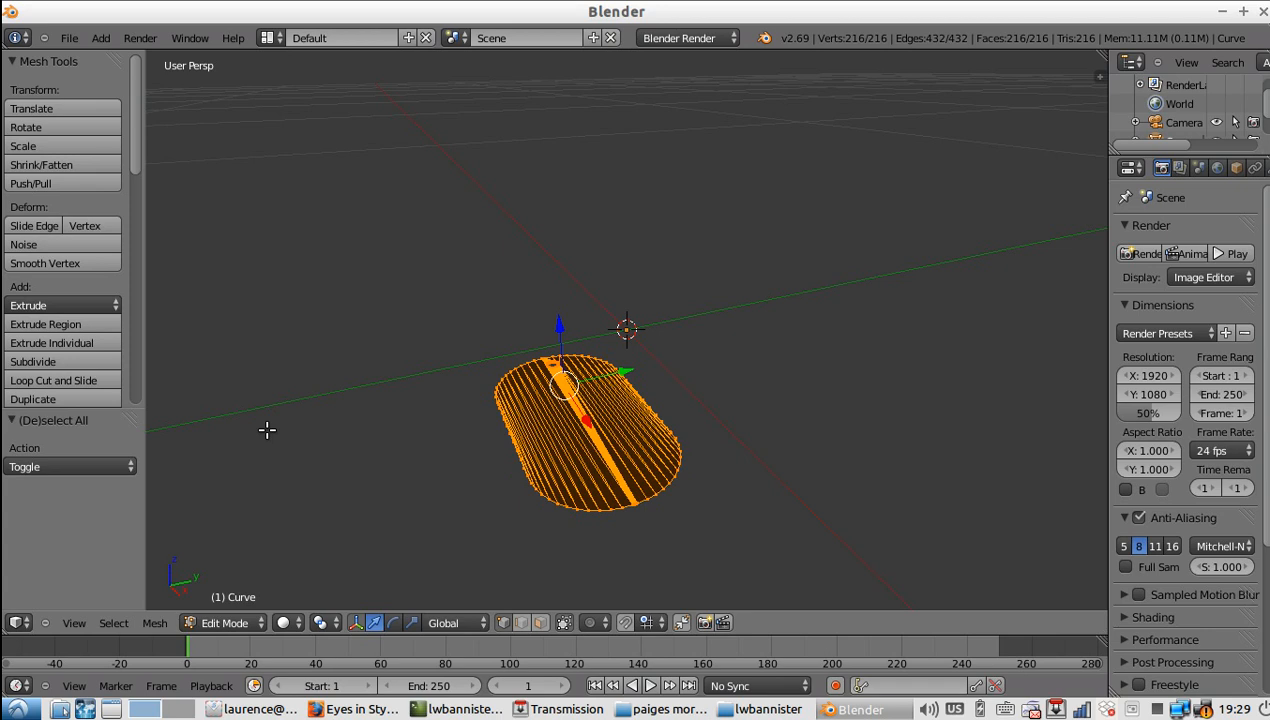
Try extruding the selected dog tag faces along their normal by about 0.015, and again by 0.005.
key("e")
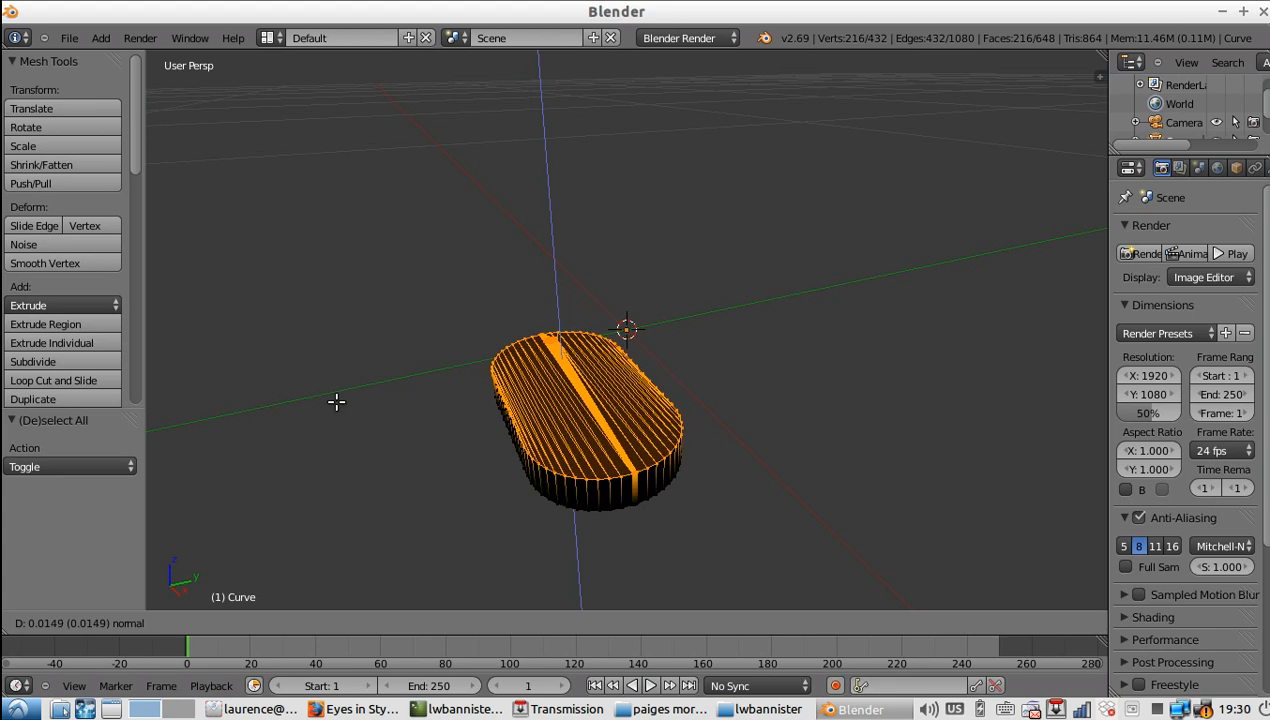
left_click(336, 401)
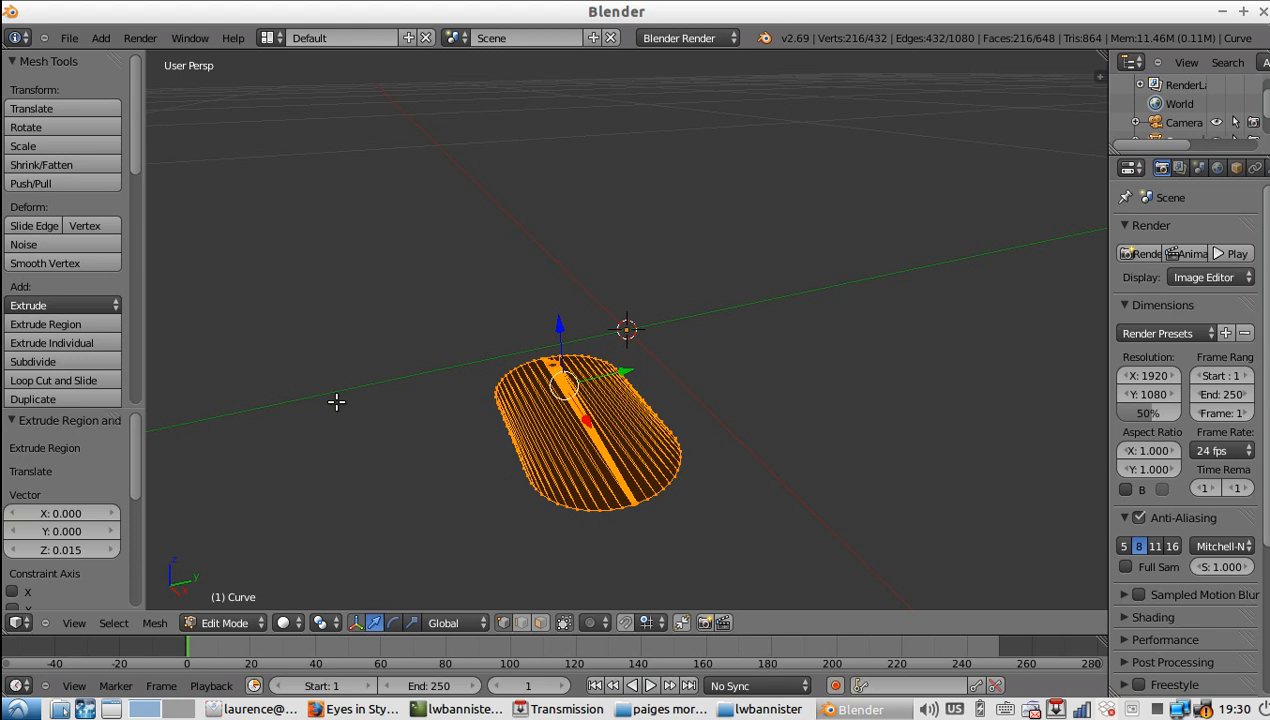
key("e")
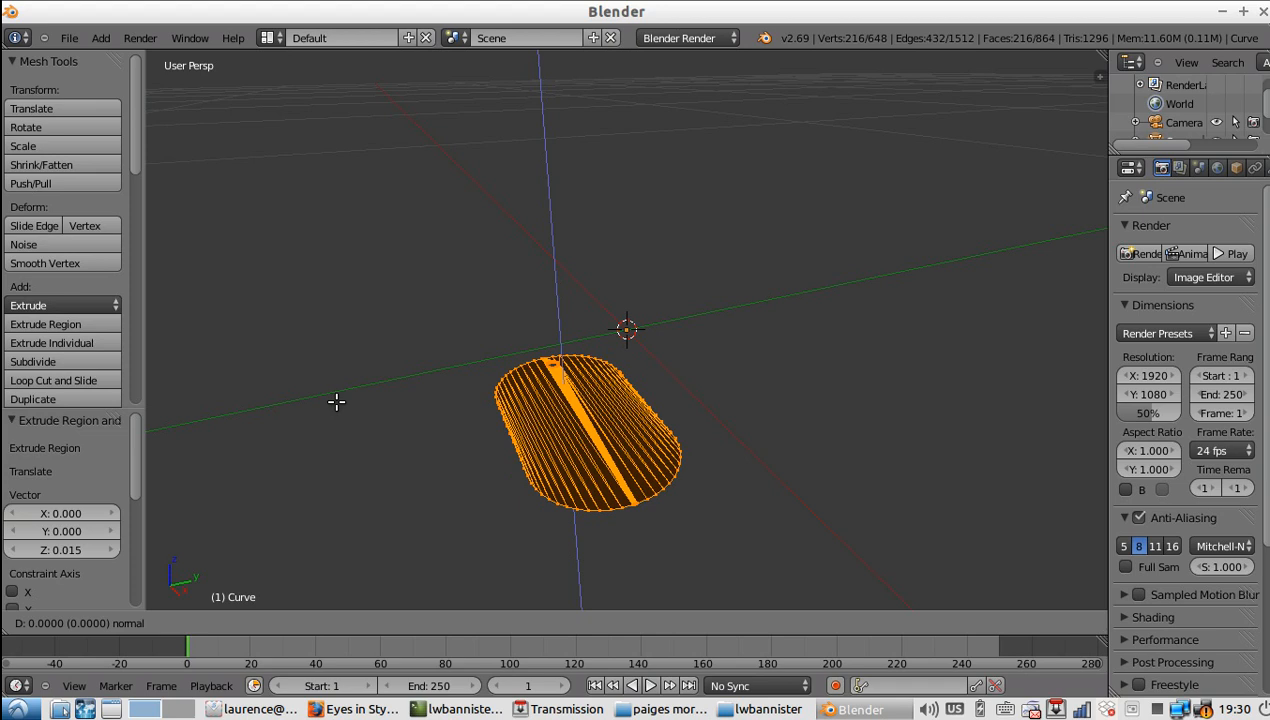
type("0.005")
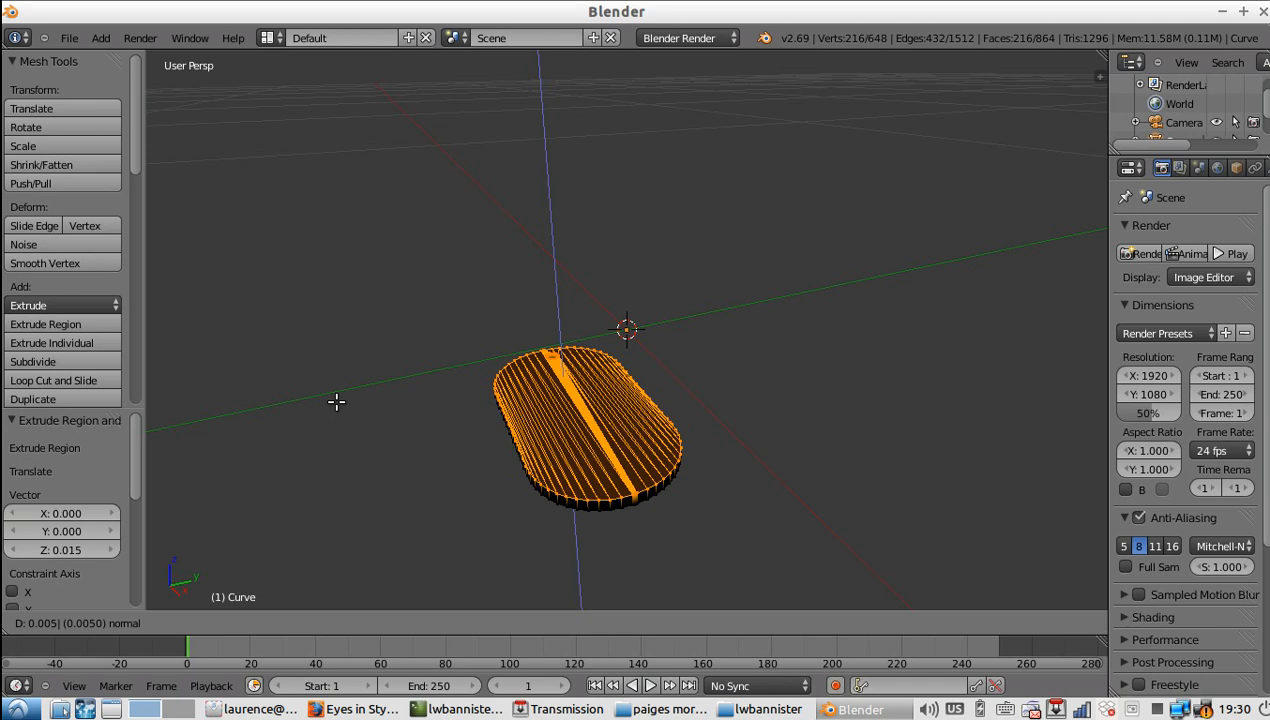
key("Return")
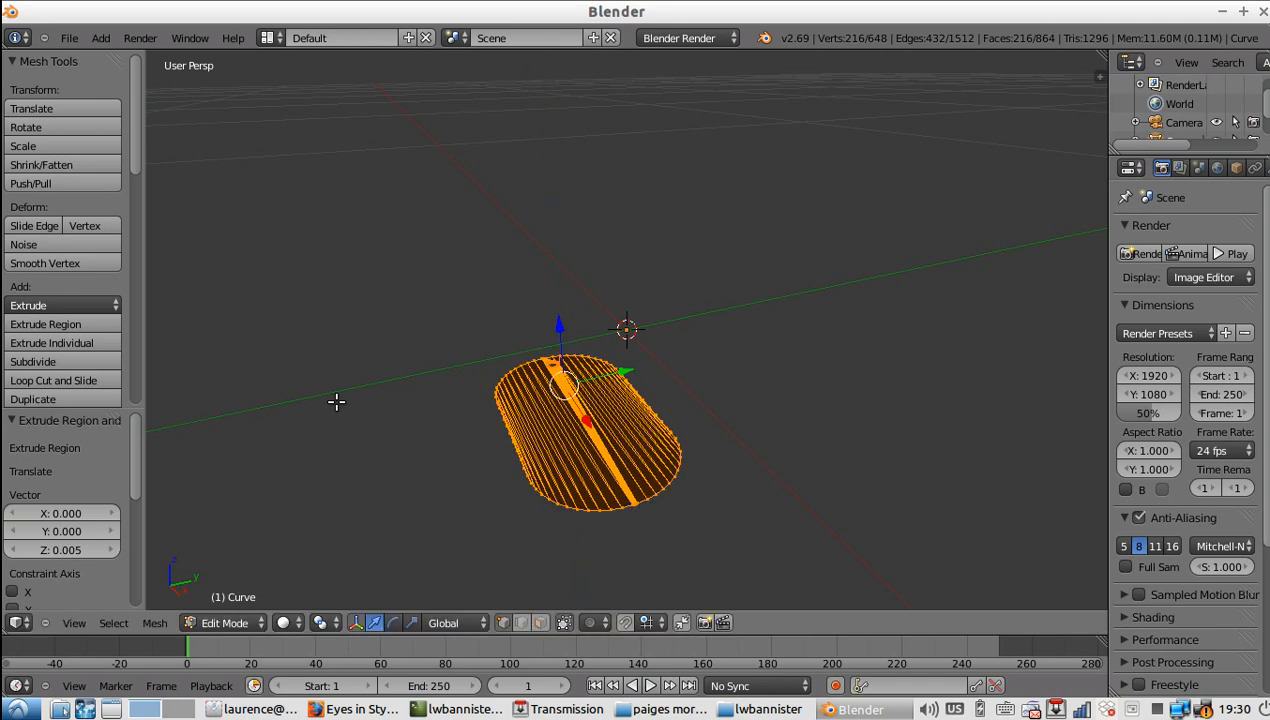
Extrude the whole dog tag face along its normal by 0.0025.
middle_click_drag(336, 402, 369, 339, "shift")
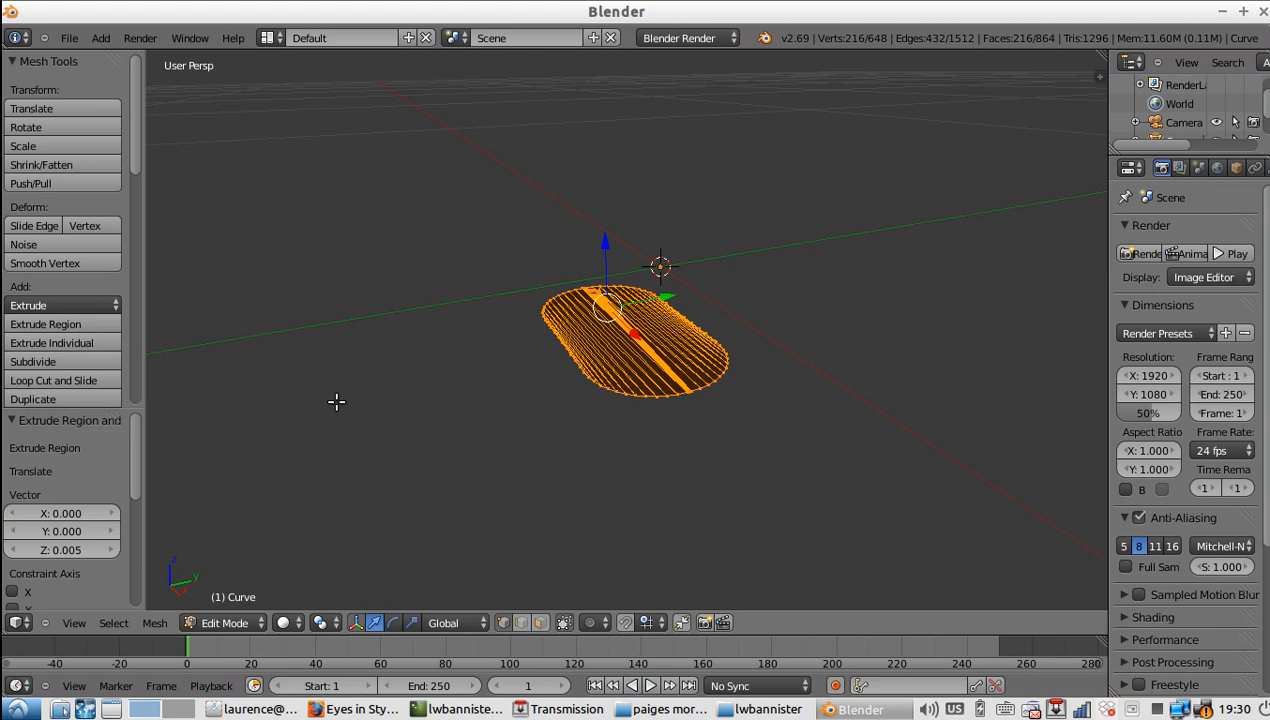
type("e-")
type("03| (0.")
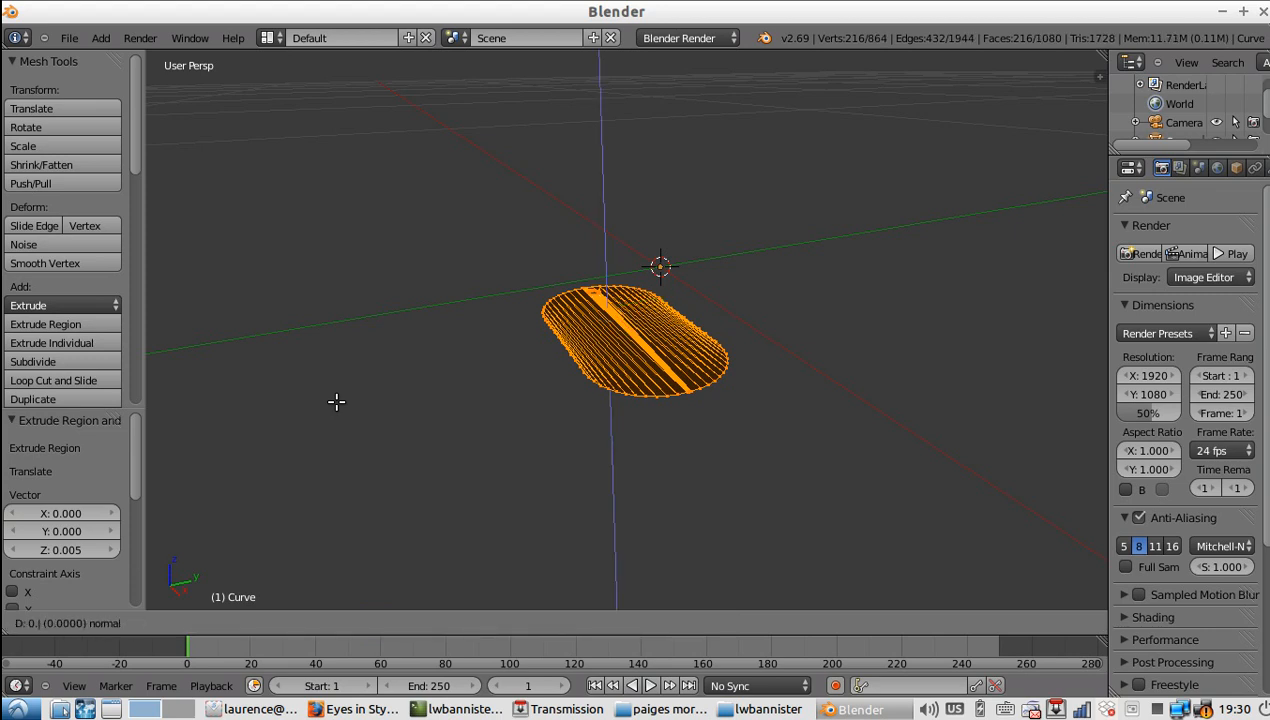
type("0025")
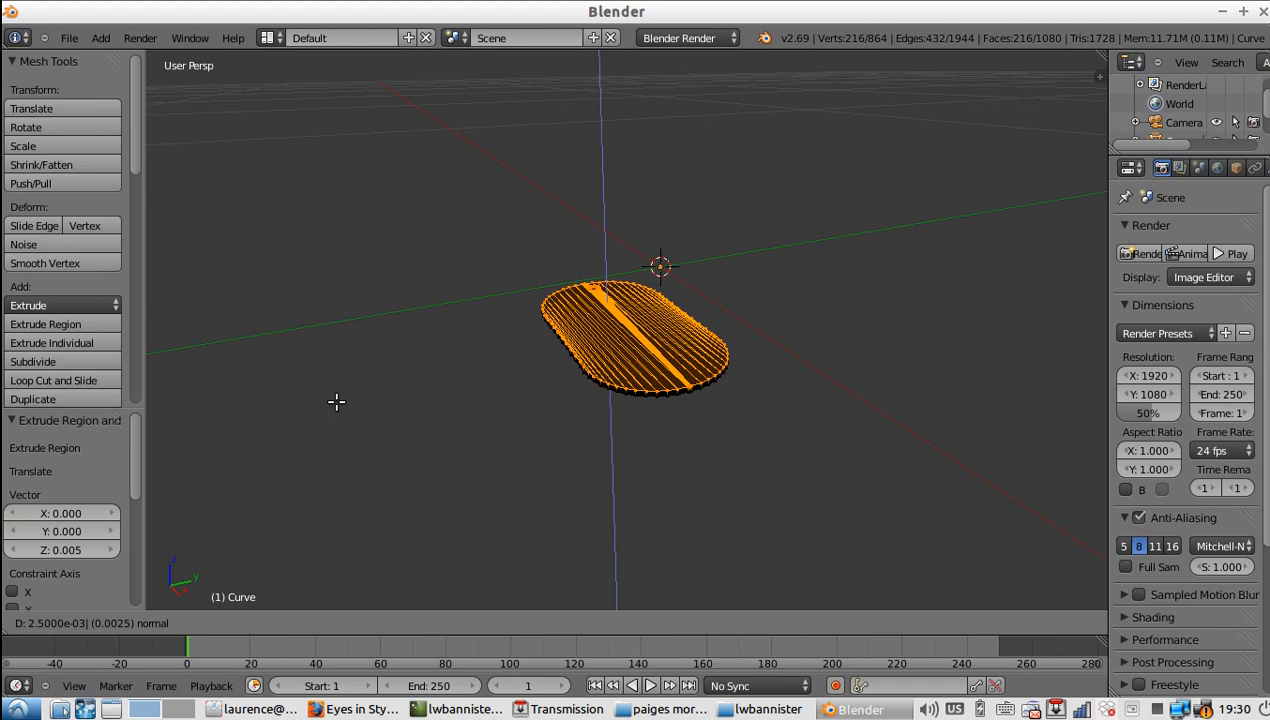
key("Return")
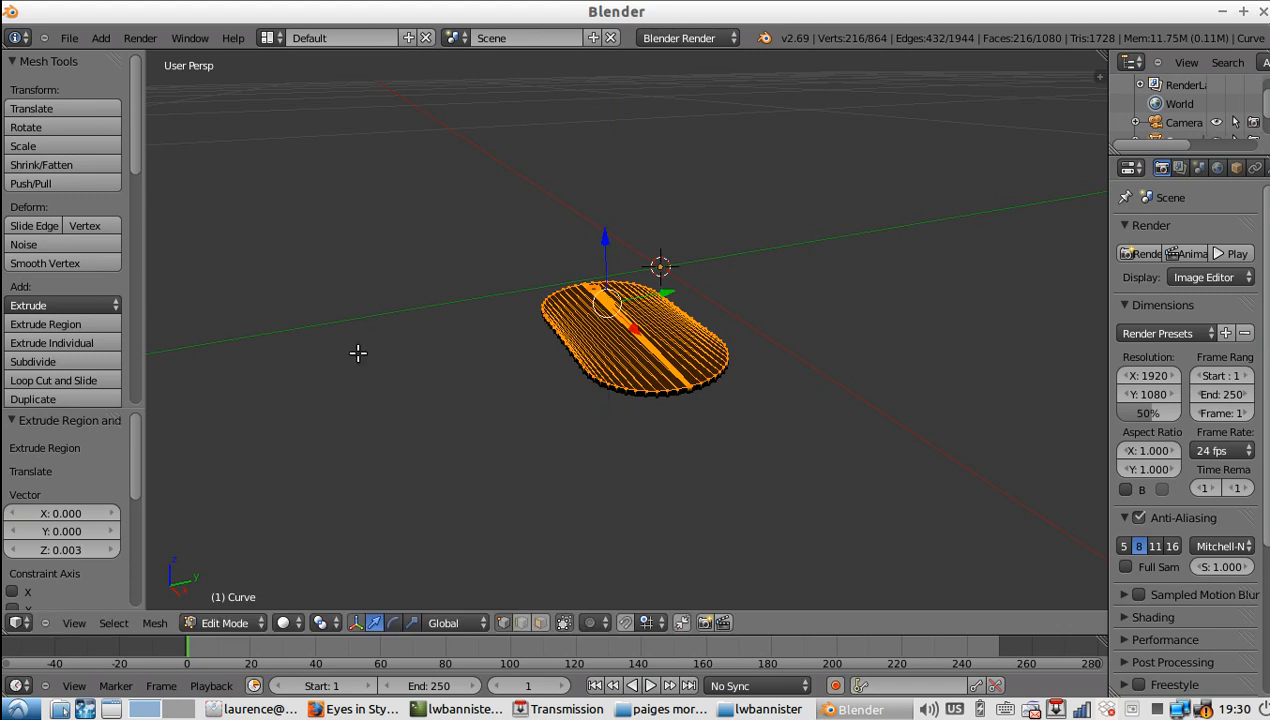
Import the logo file RHD.svg from the RHD folder.
left_click(68, 39)
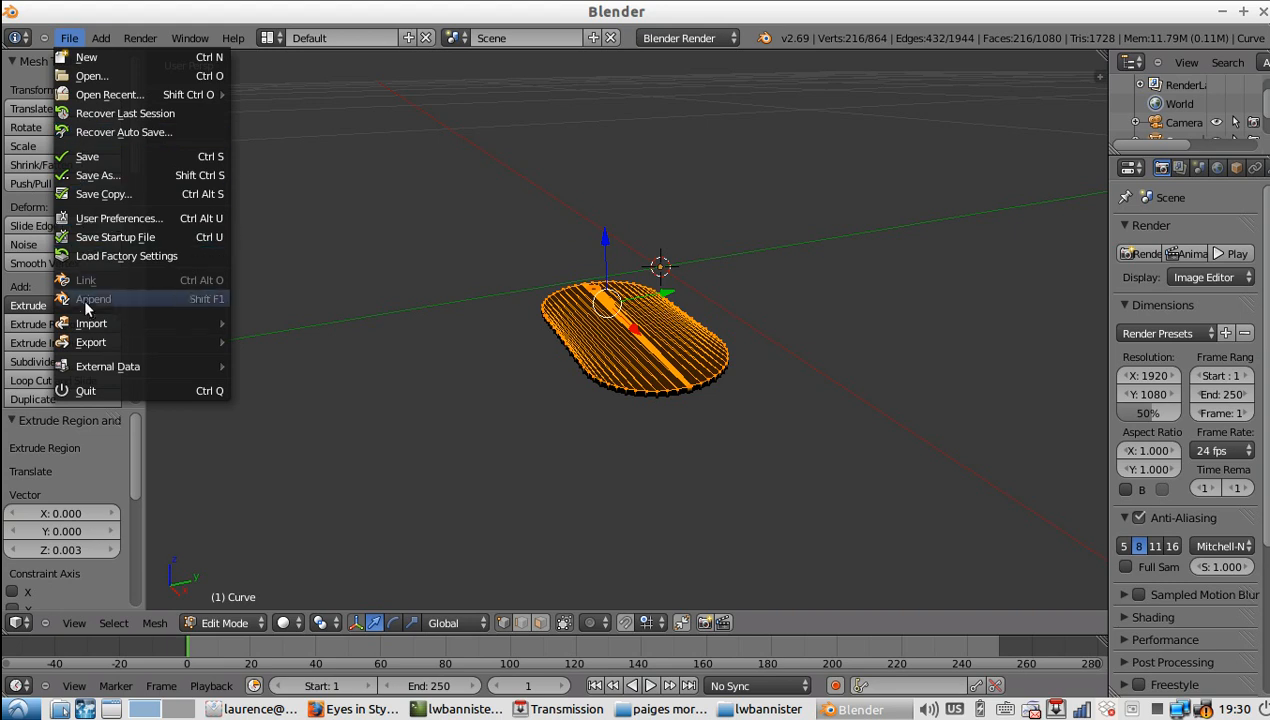
mouse_move(88, 323)
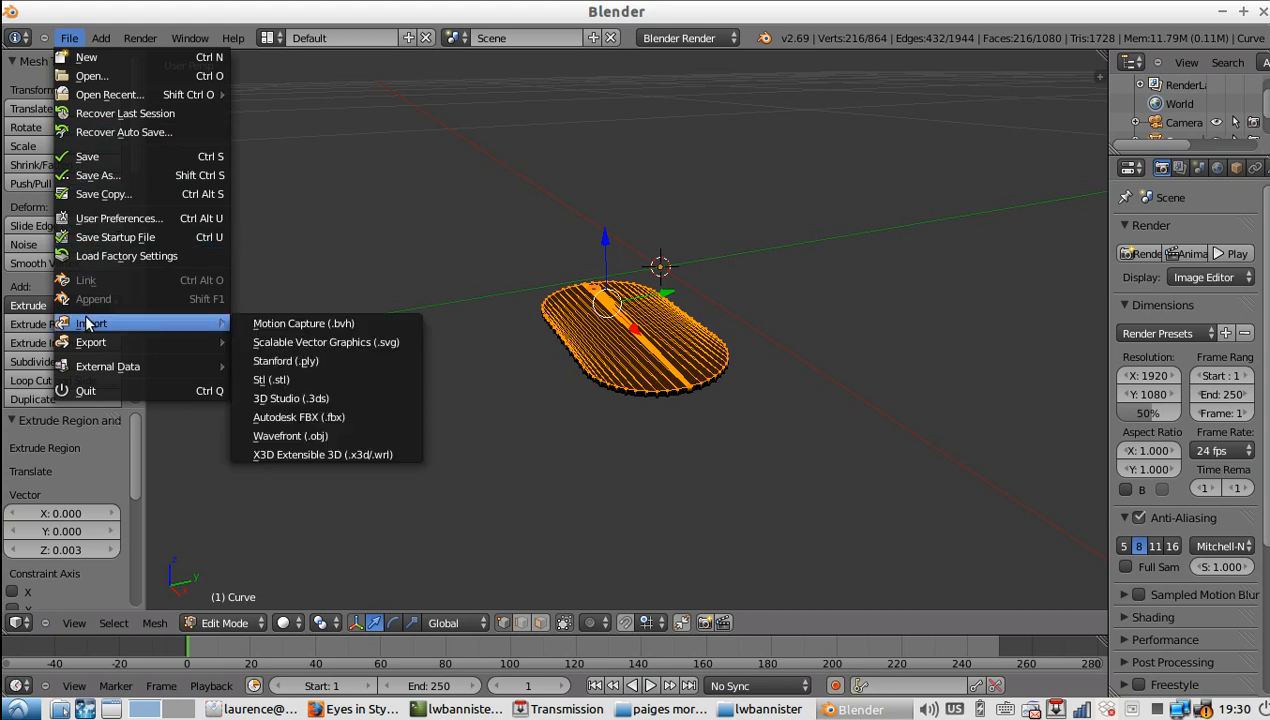
left_click(274, 343)
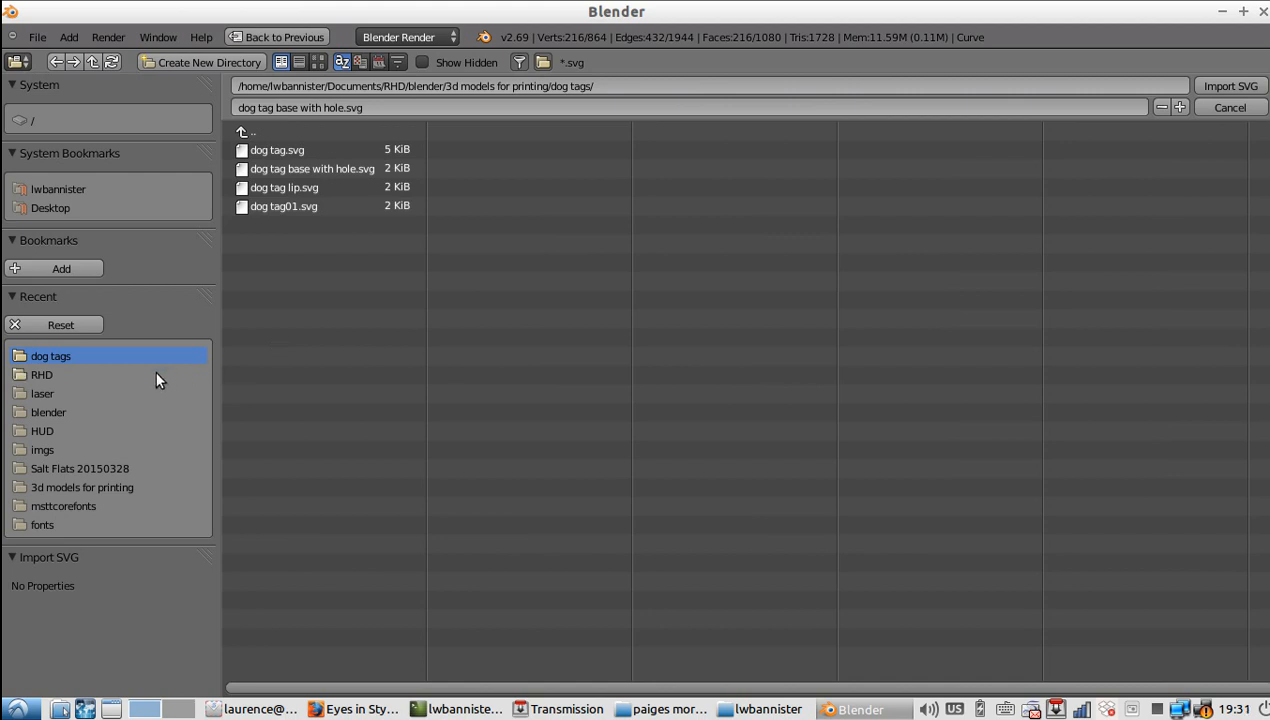
left_click(86, 376)
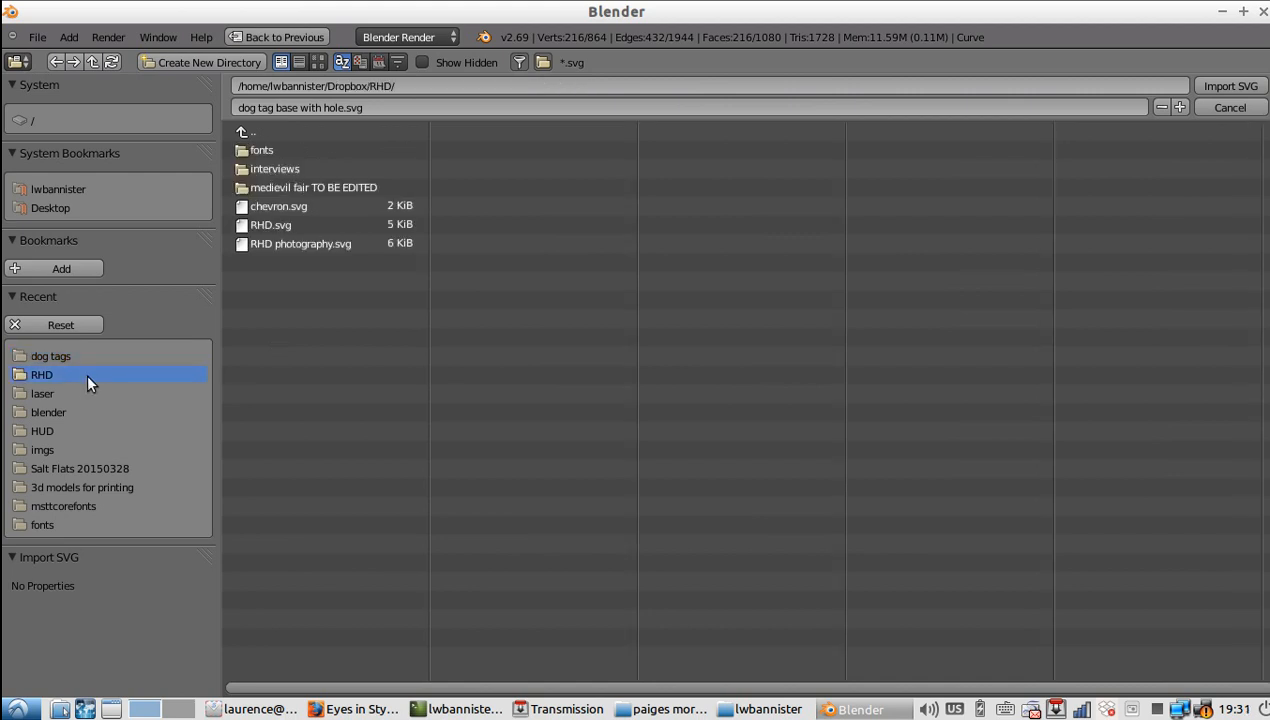
double_click(275, 226)
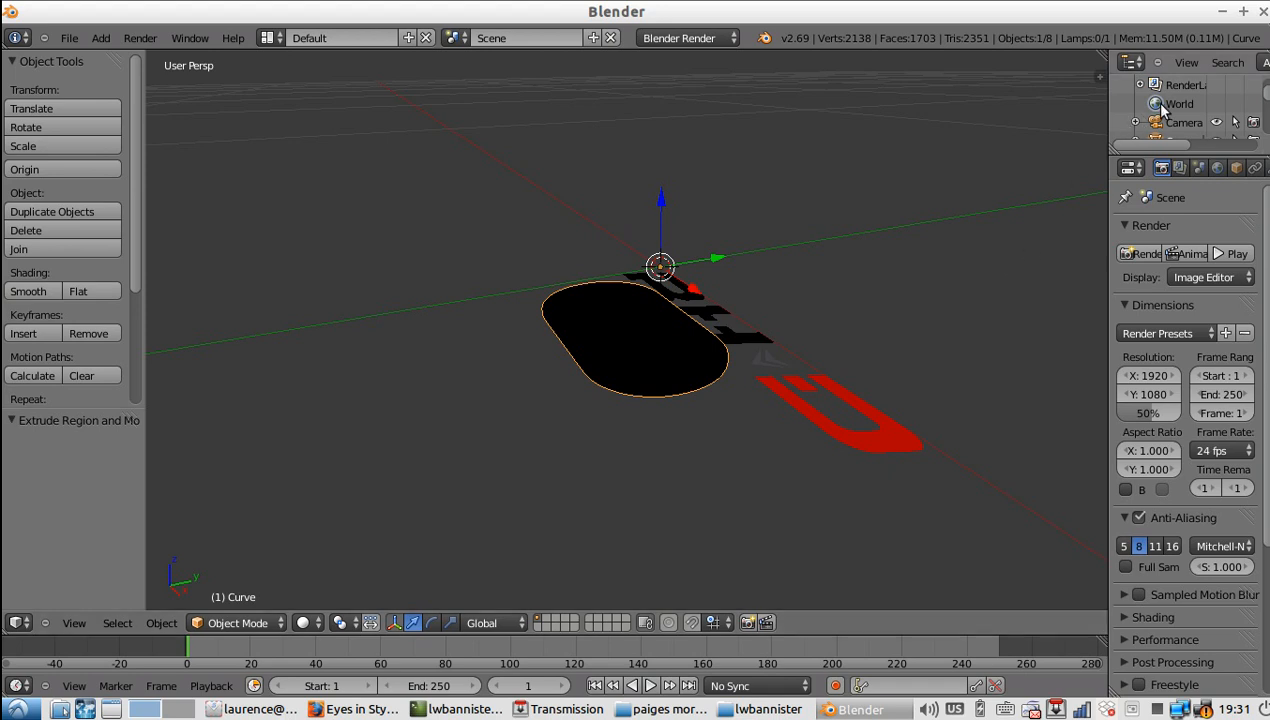
Rename the dog tag object as Base in the outliner.
scroll(1172, 106, "down", 3)
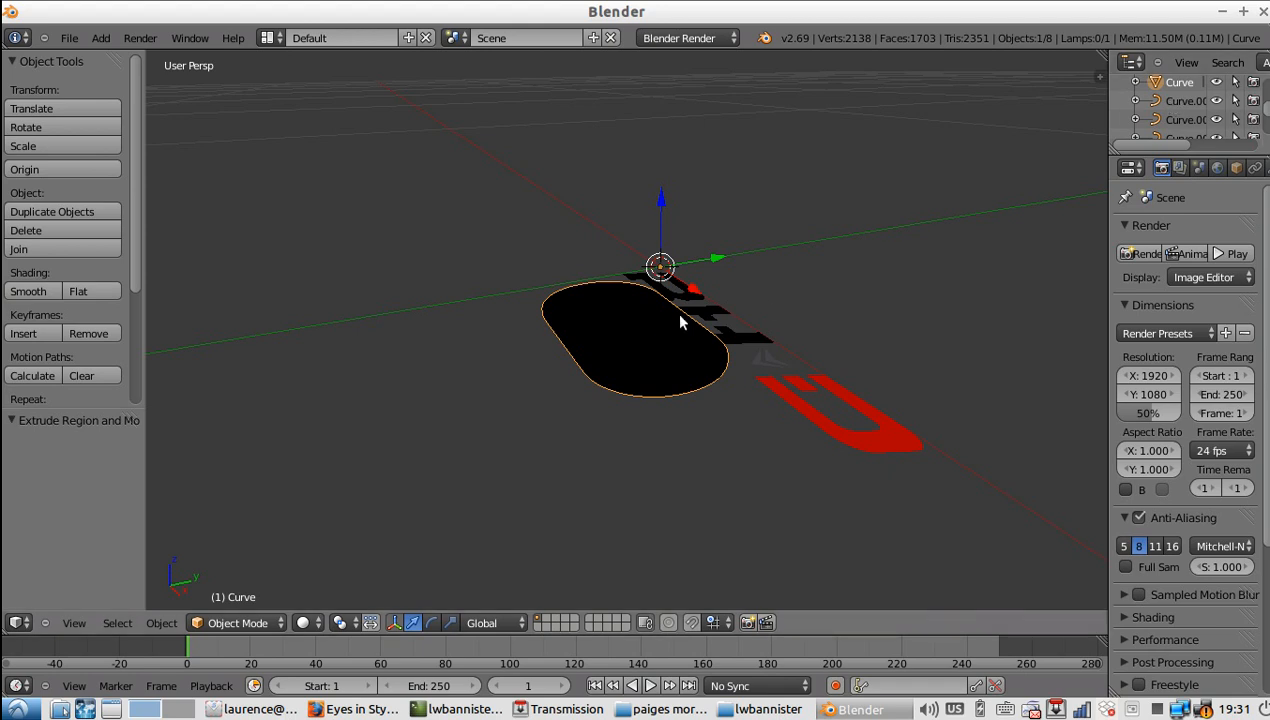
double_click(1178, 84)
type("Base")
key("Return")
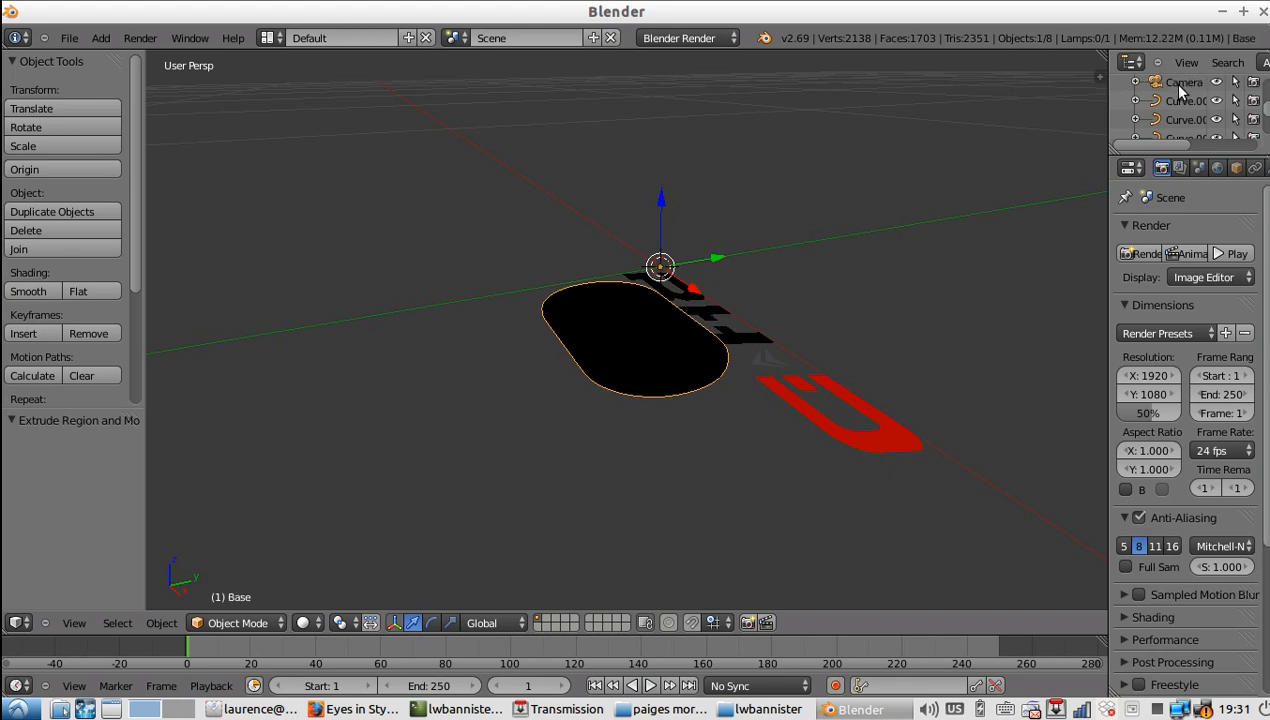
Select the five imported logo curves in the outliner and join them into one object.
left_click(1180, 102)
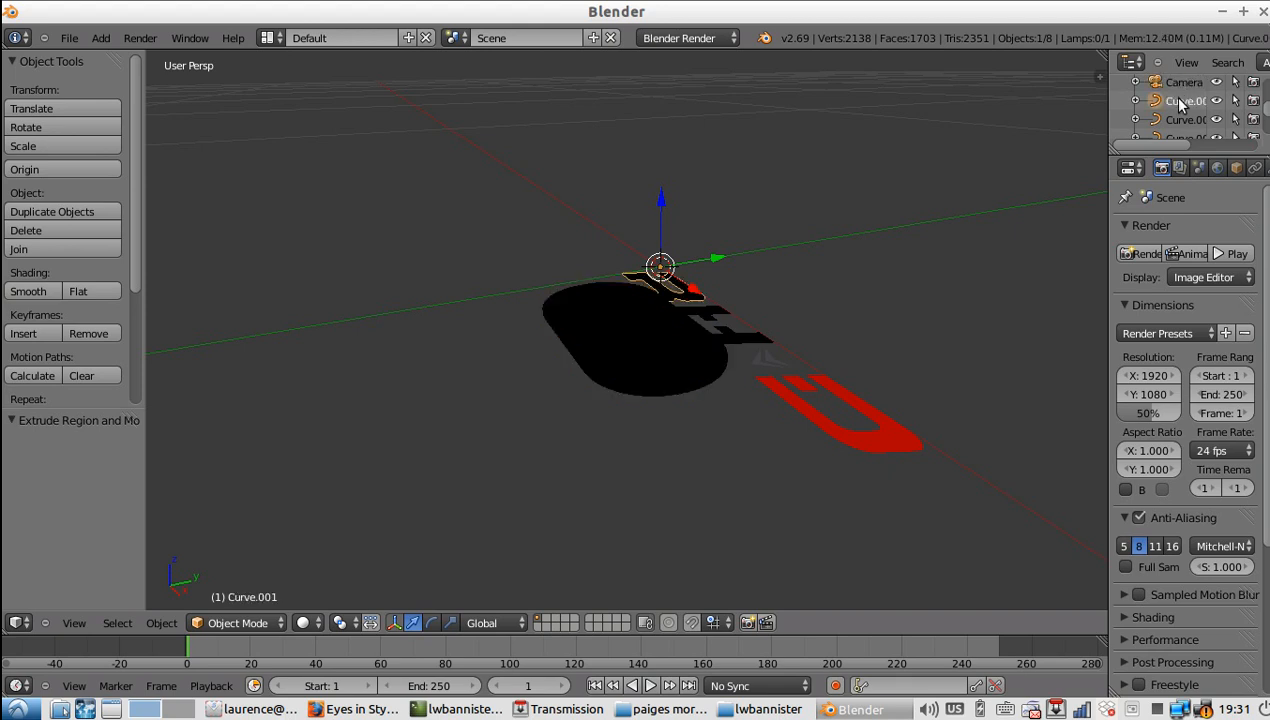
left_click(1184, 119)
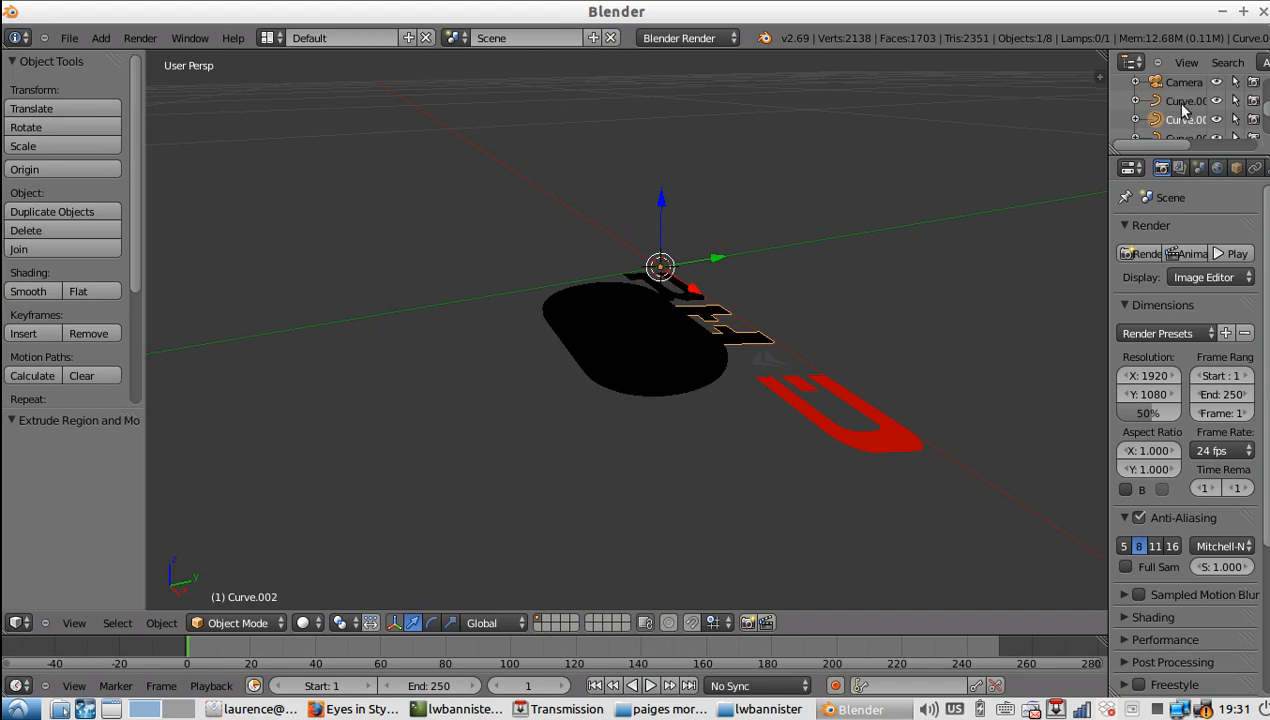
left_click(1181, 99)
left_click(1182, 122)
left_click(1179, 102)
scroll(1180, 122, "down", 2)
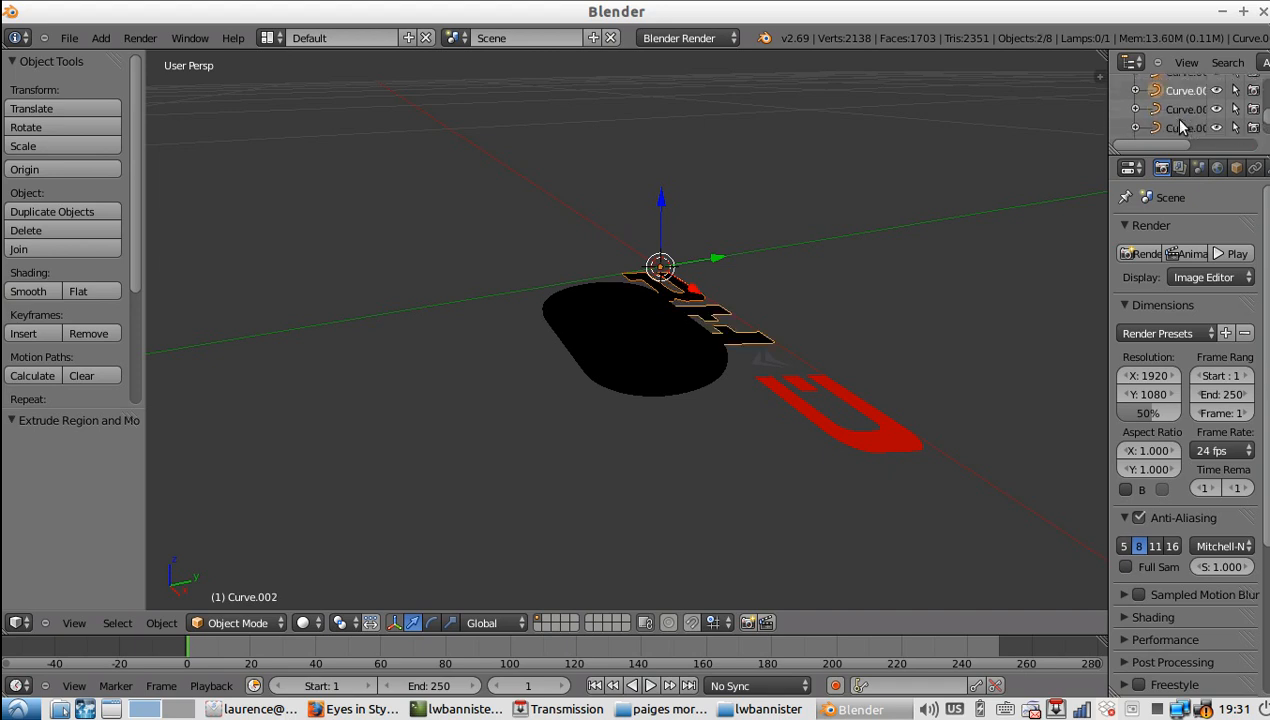
left_click(1175, 110, "ctrl")
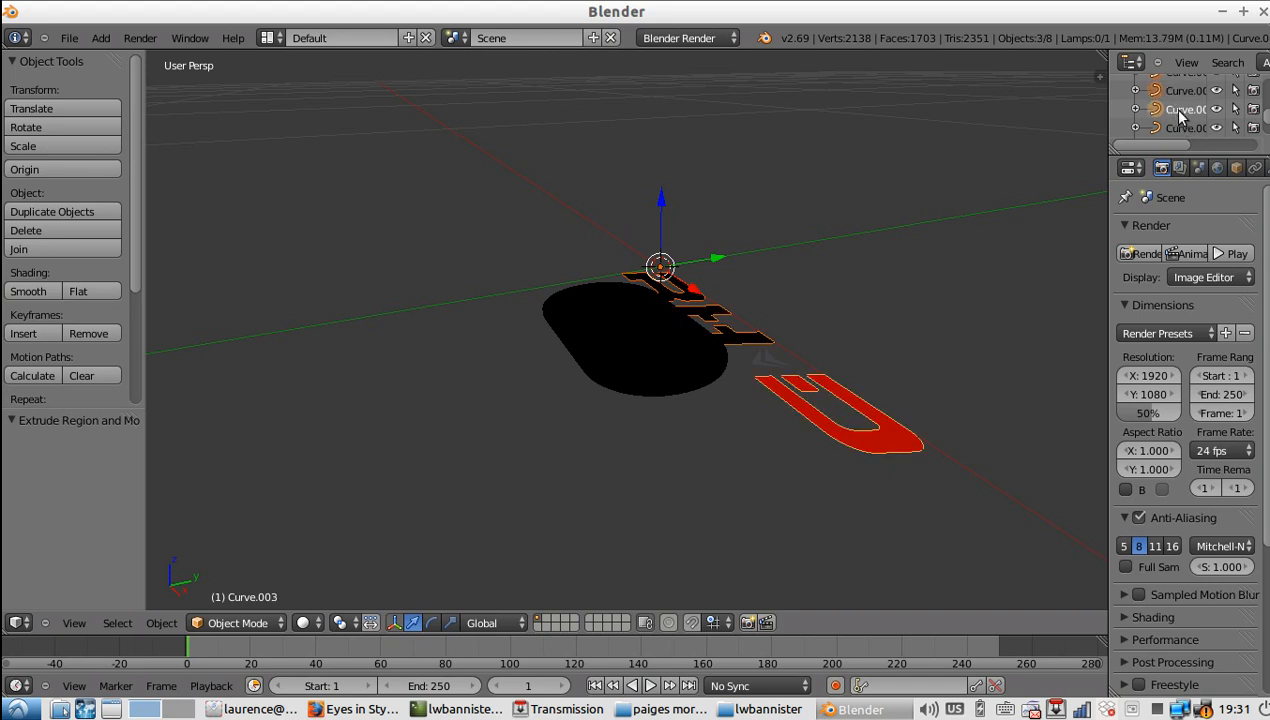
left_click(1180, 128, "ctrl")
scroll(1180, 128, "down", 1)
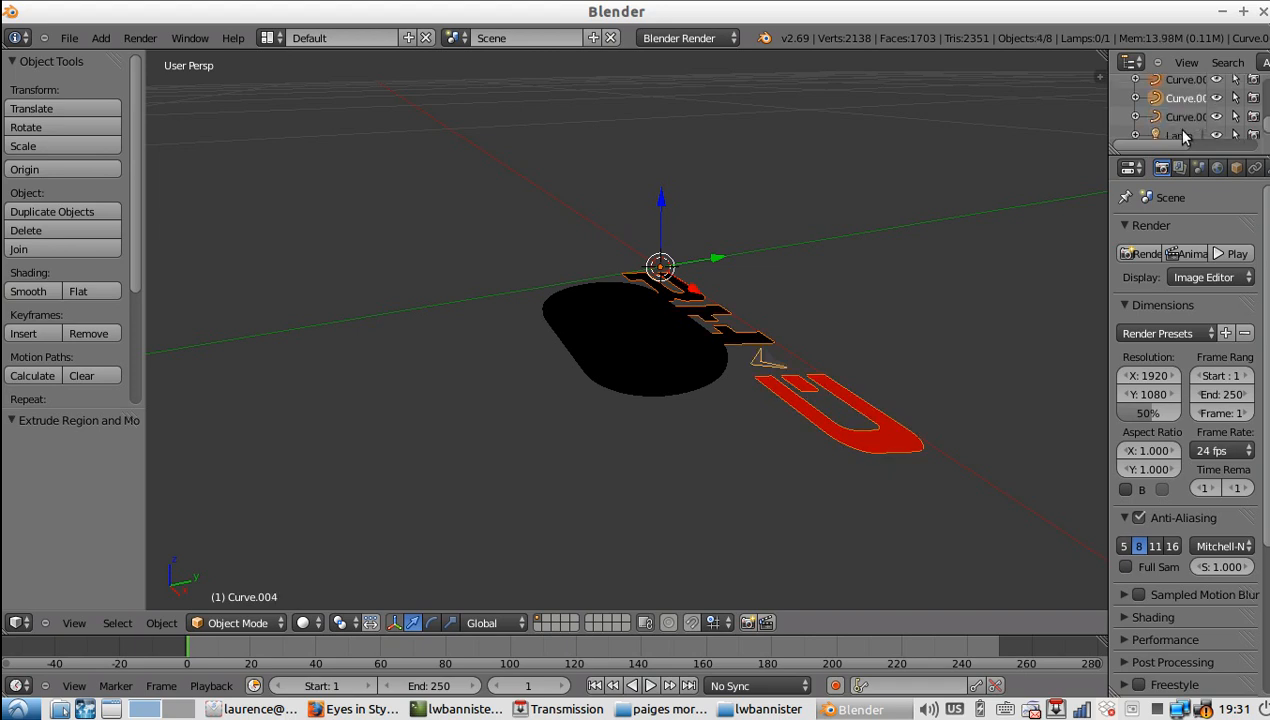
left_click(1170, 118, "ctrl")
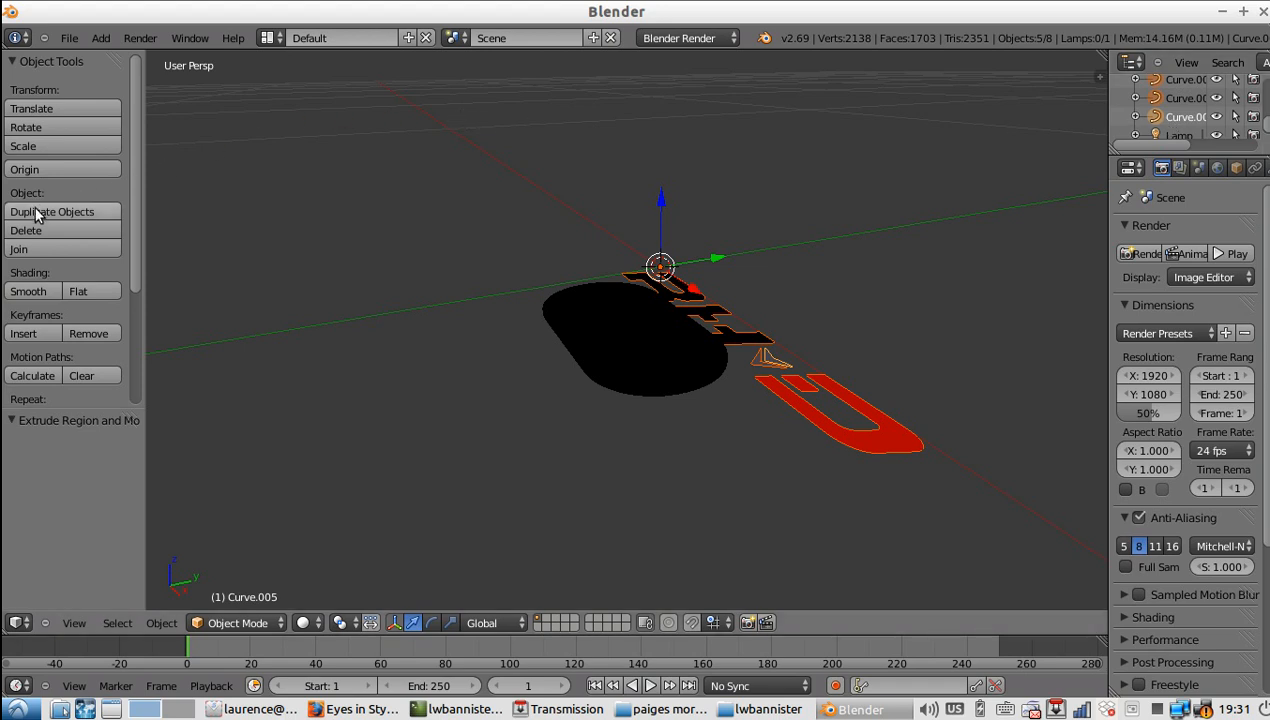
left_click(39, 247)
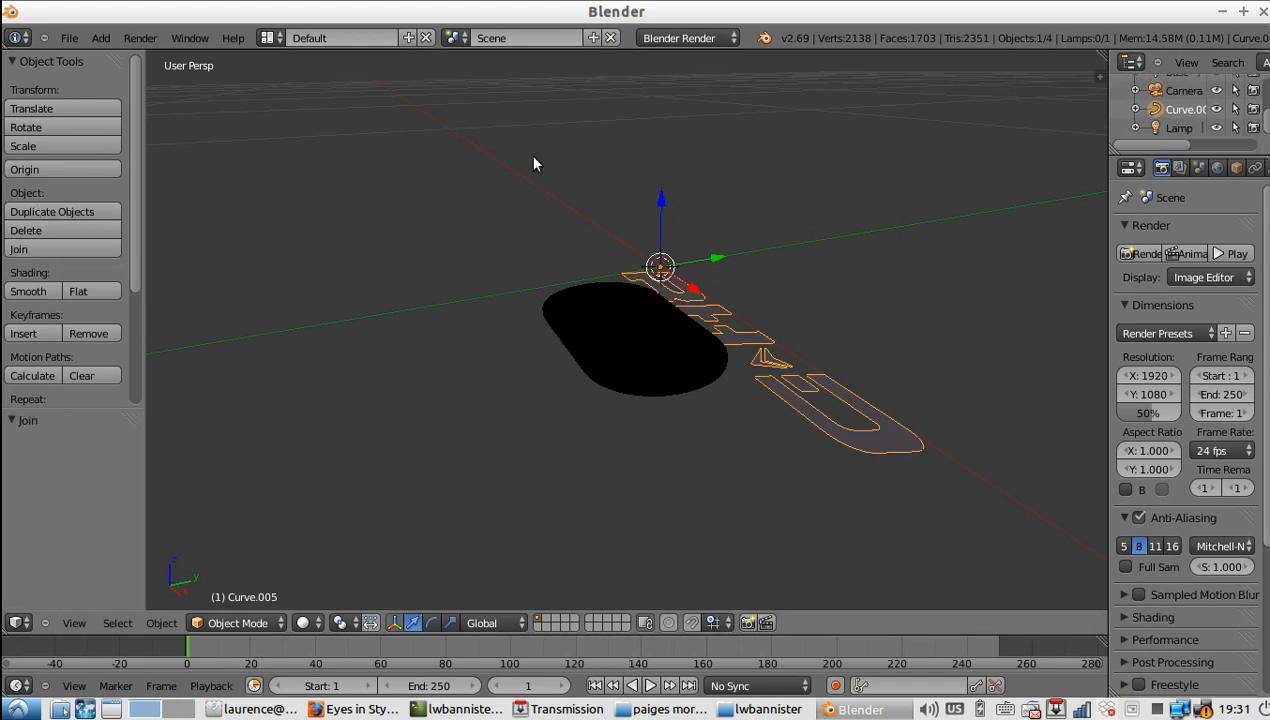
Rename the joined logo curve as rhd in the outliner.
double_click(1190, 110)
type("rhd")
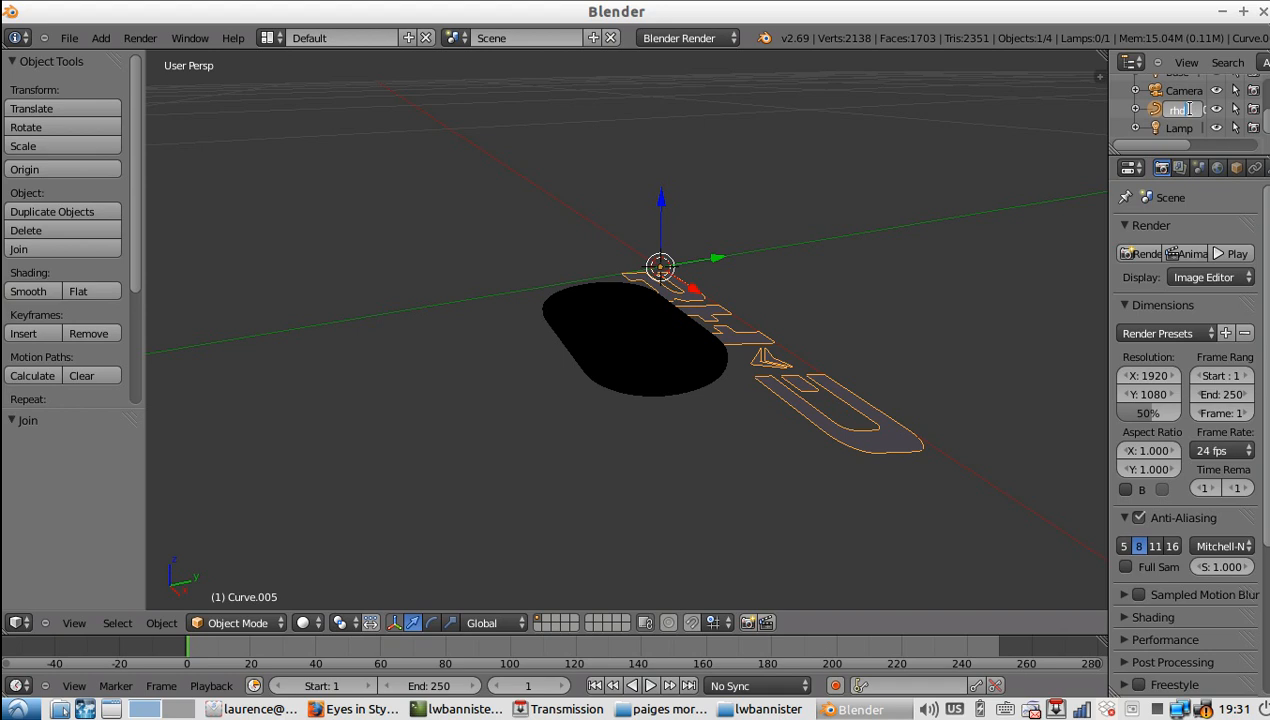
key("Return")
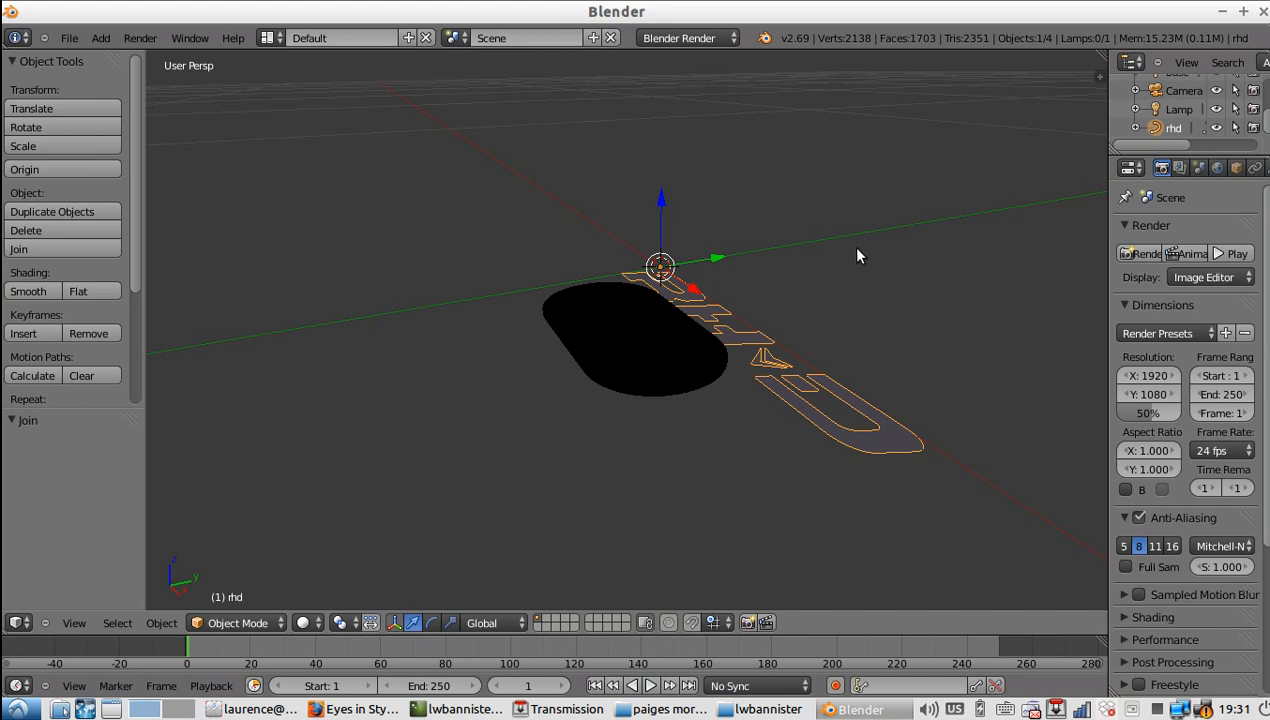
Convert the rhd logo curve to a mesh.
left_click(162, 623)
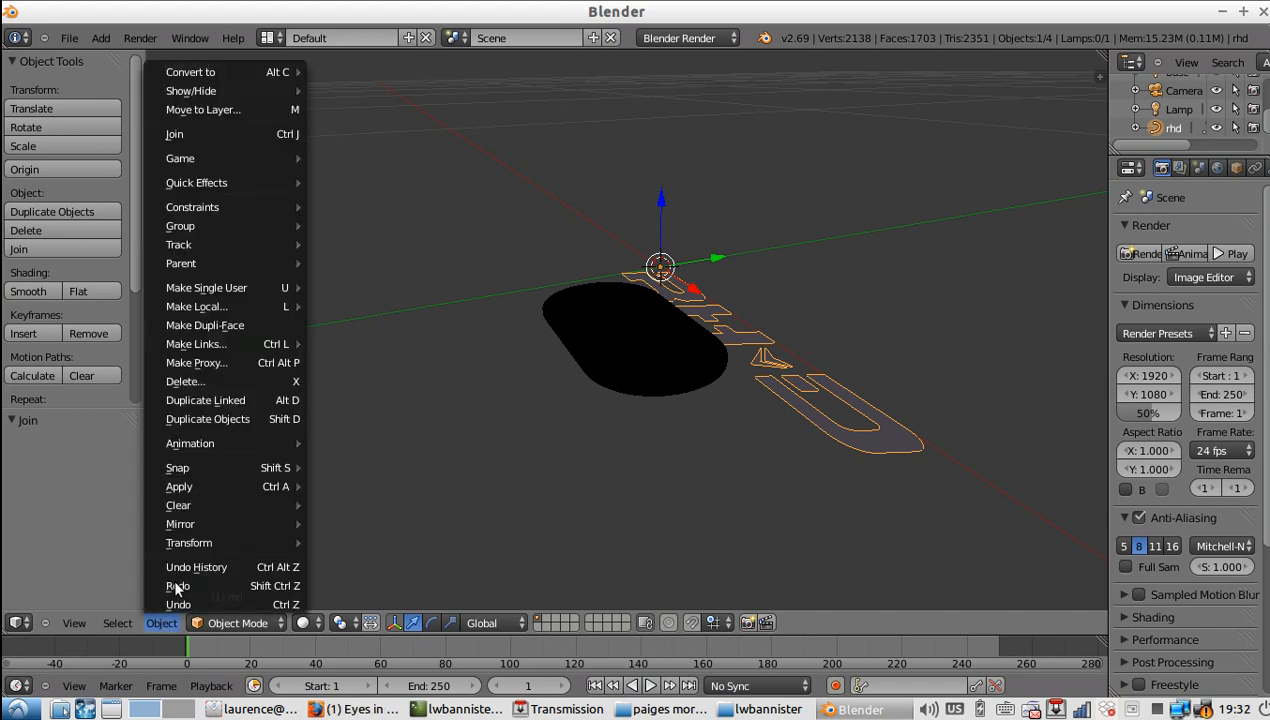
mouse_move(254, 71)
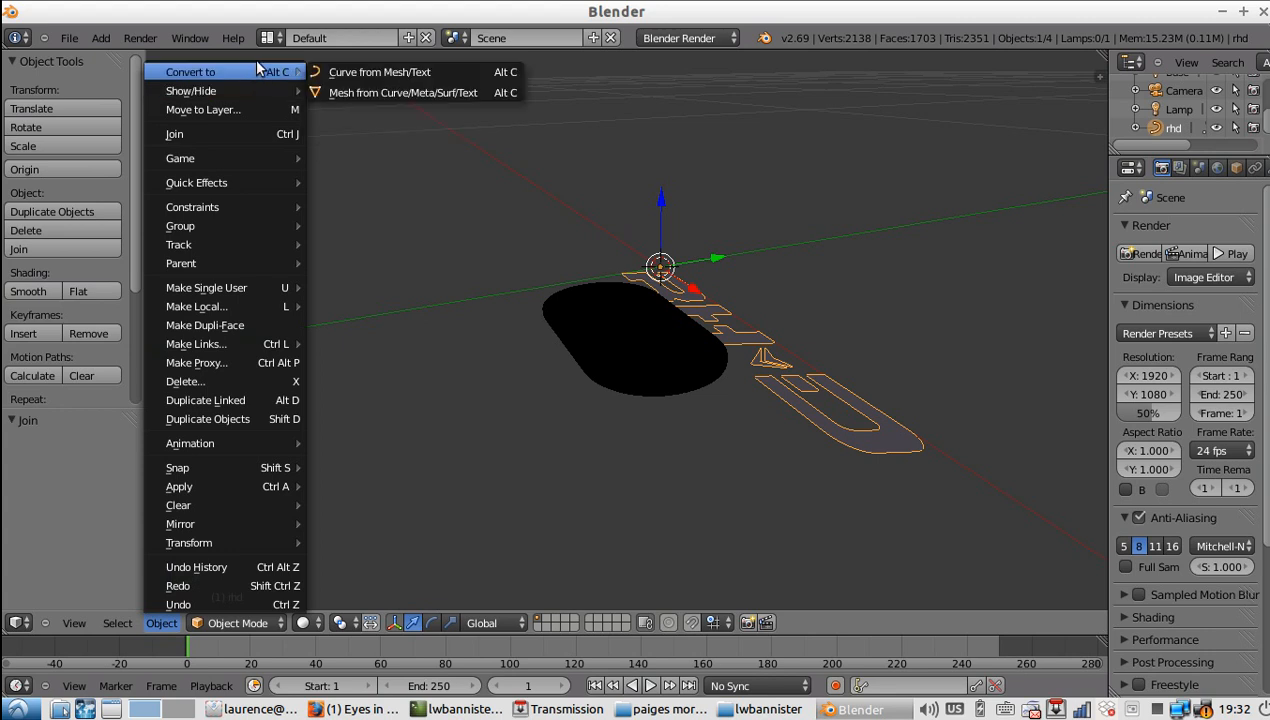
left_click(363, 90)
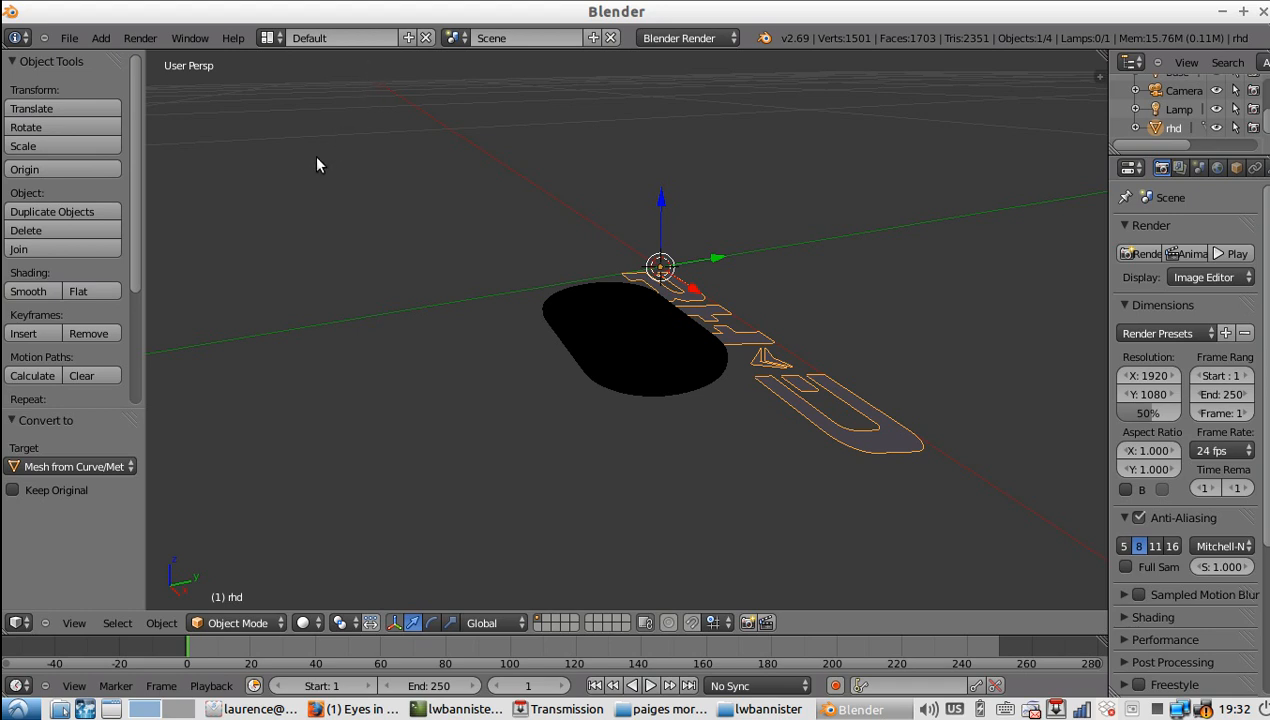
Select the entire rhd mesh in Edit Mode and extrude it along its normal by 0.005.
key("Tab")
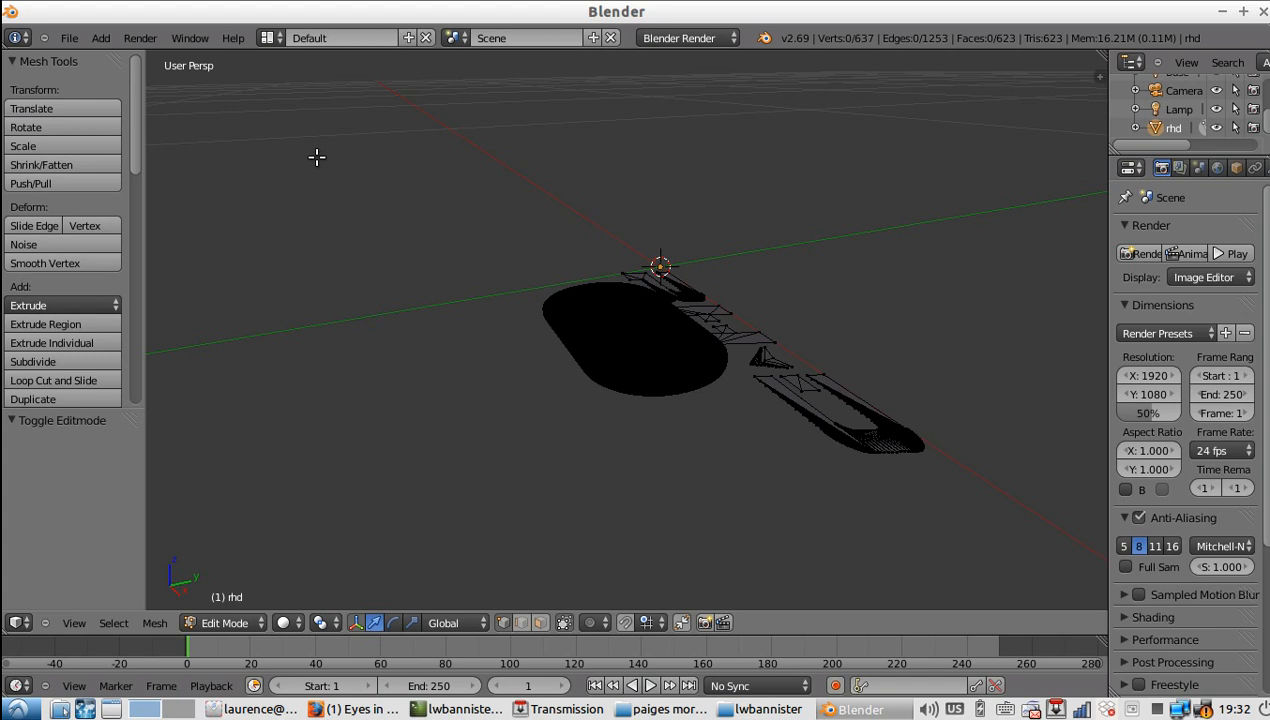
key("a")
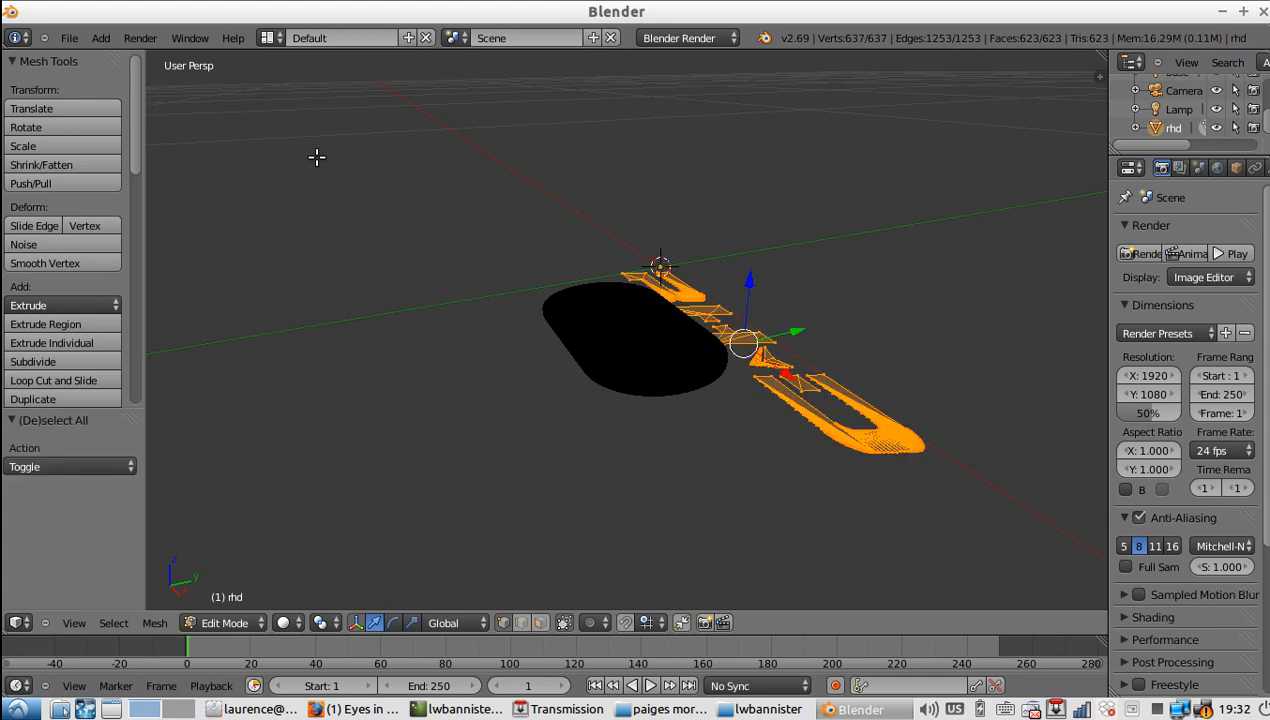
key("e")
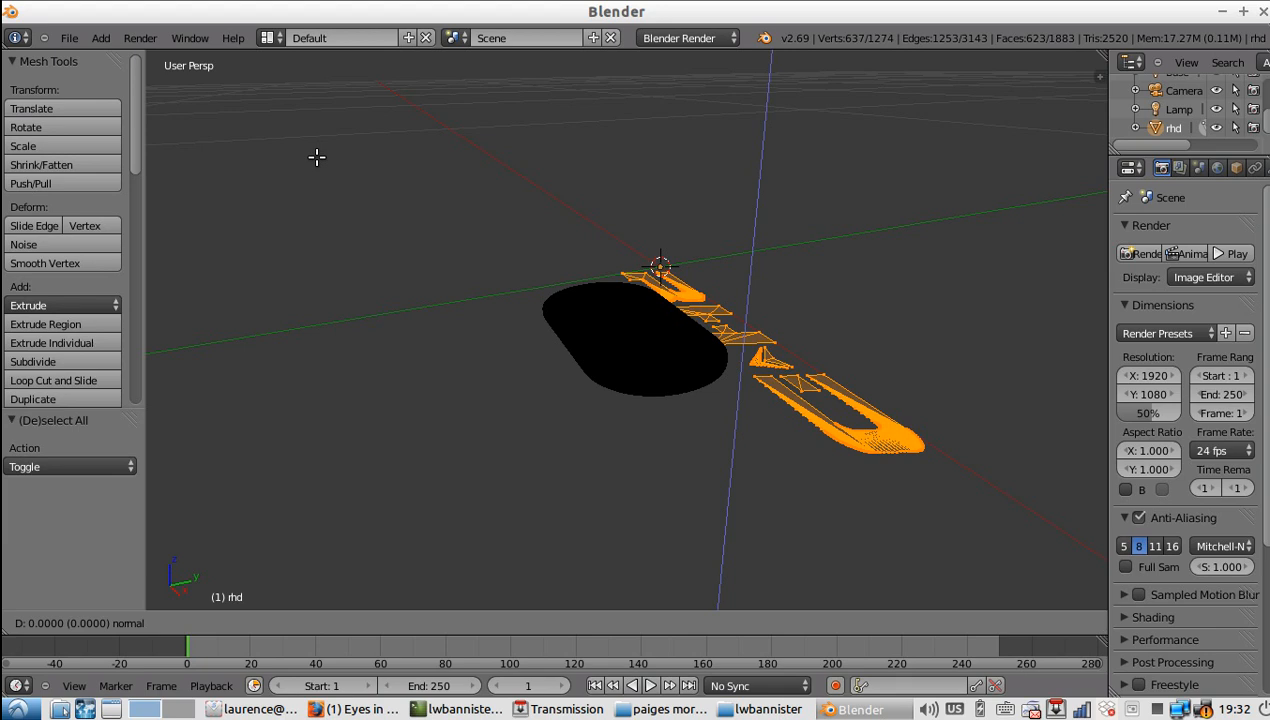
type("0.005")
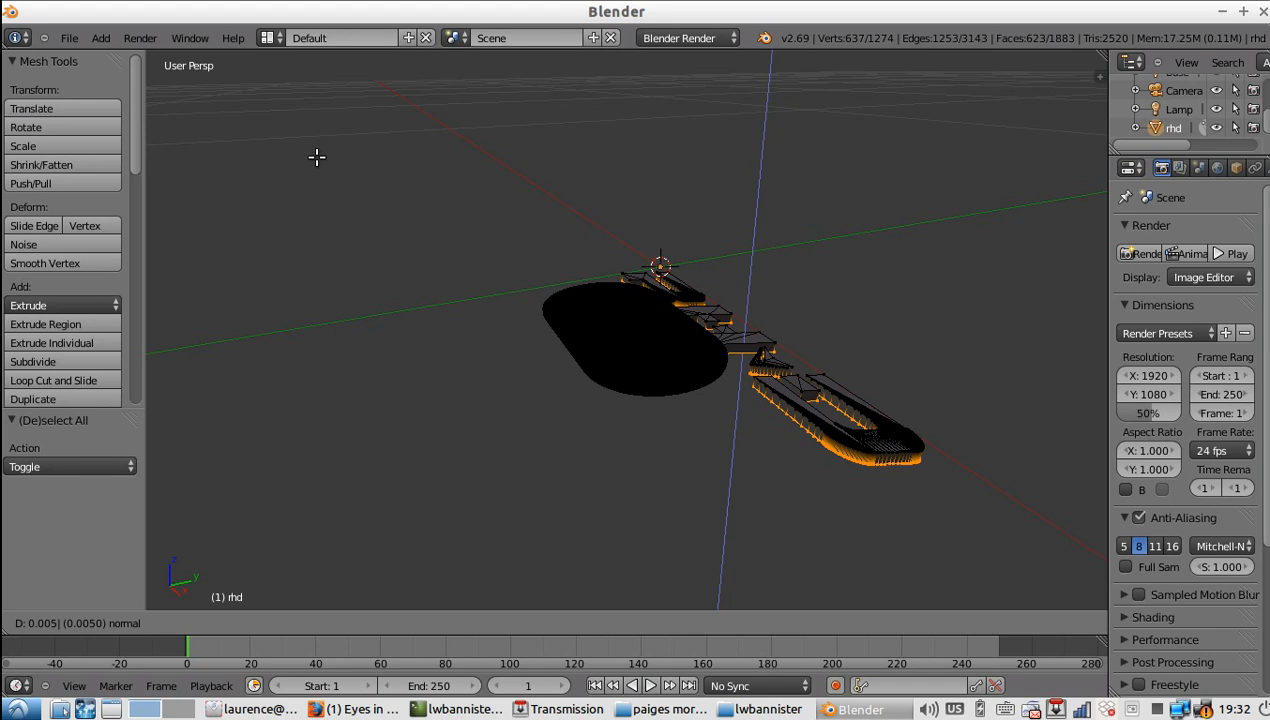
key("Return")
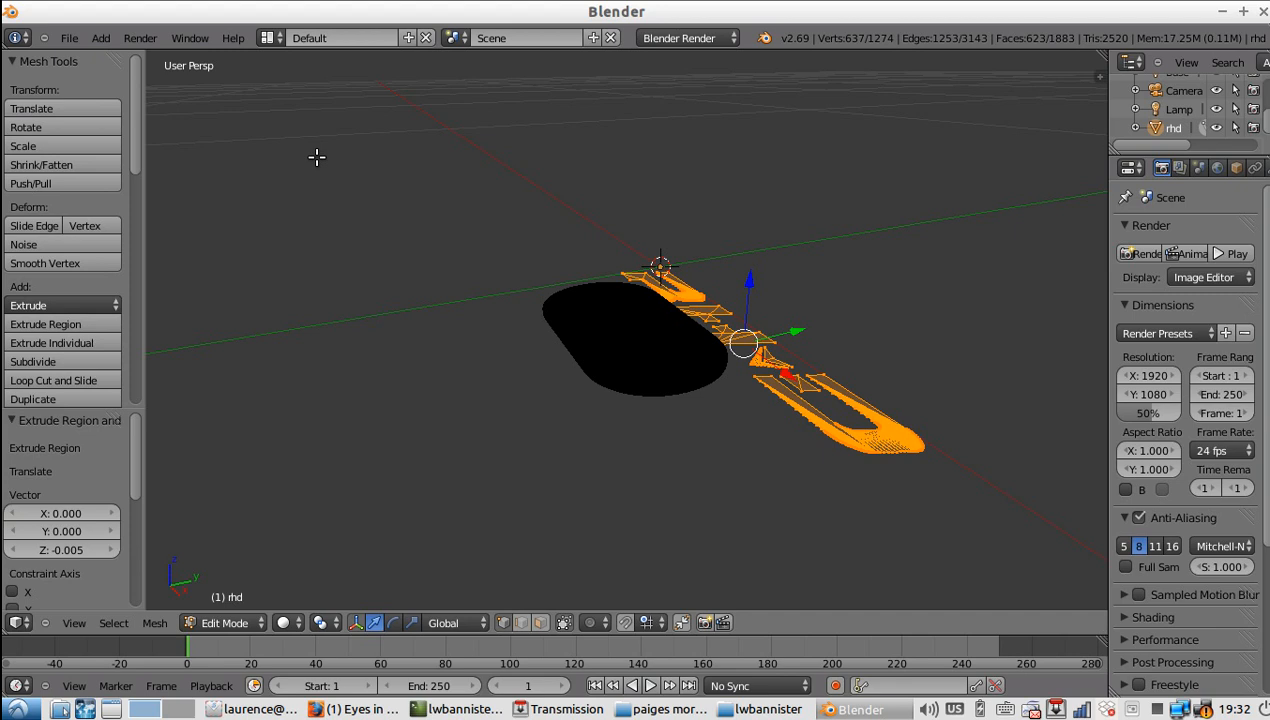
Extrude the selected logo faces again along their normal by -0.005 and return to Object Mode.
key("e")
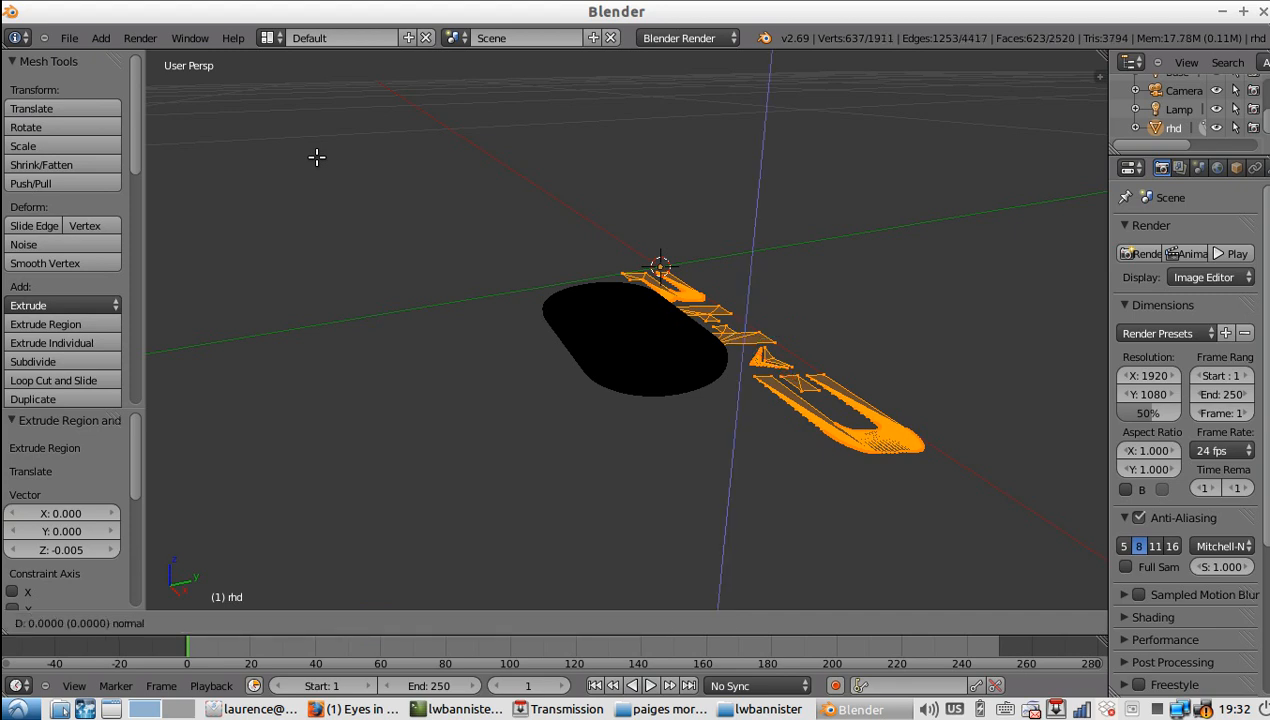
type("0-.005")
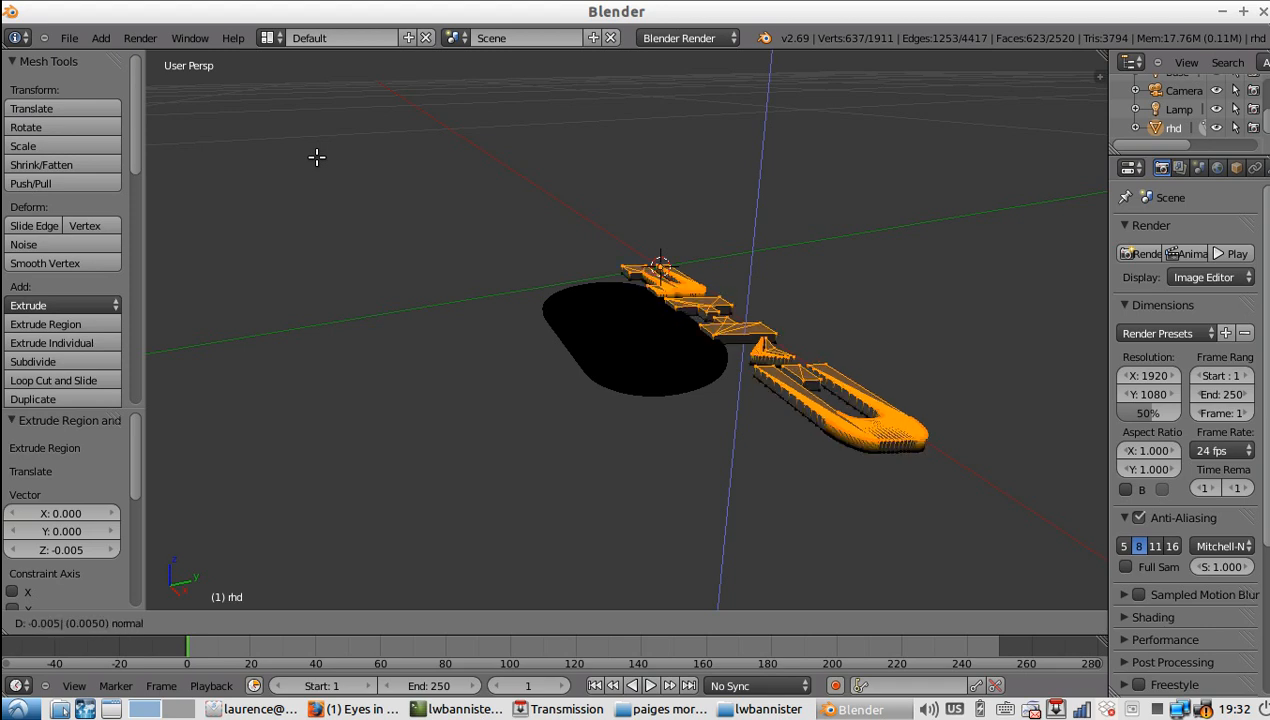
key("Return")
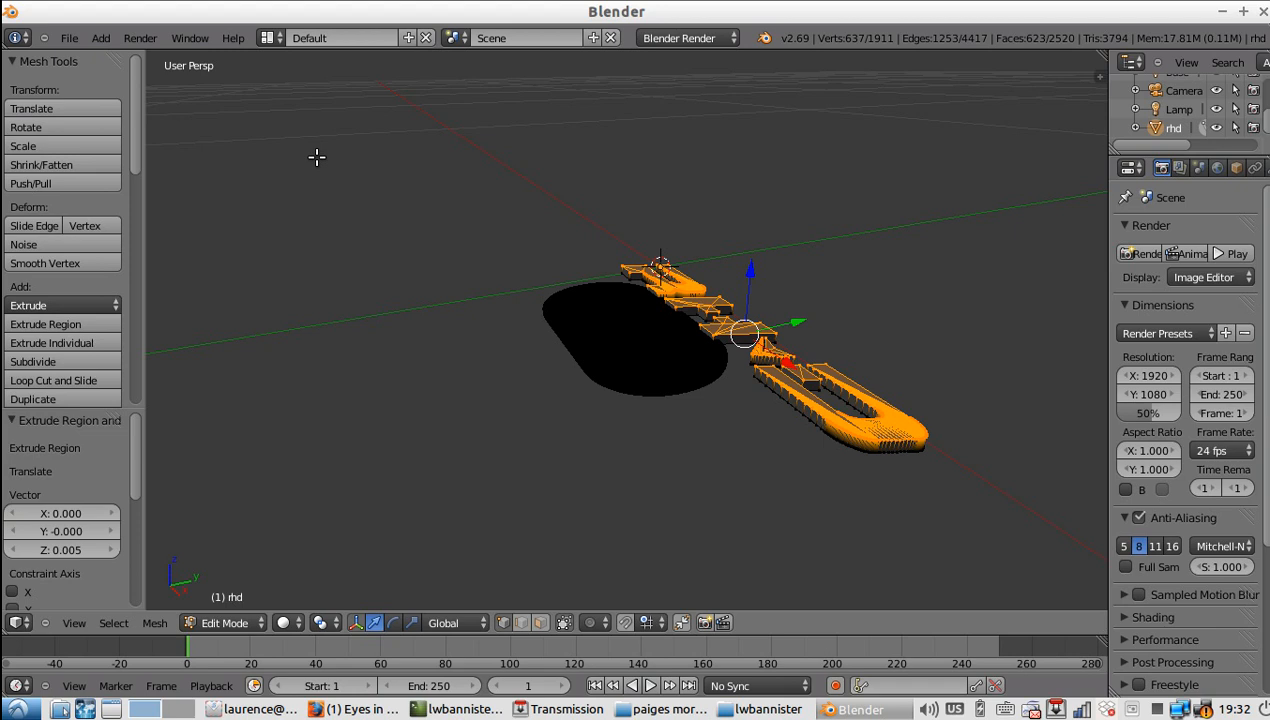
key("Tab")
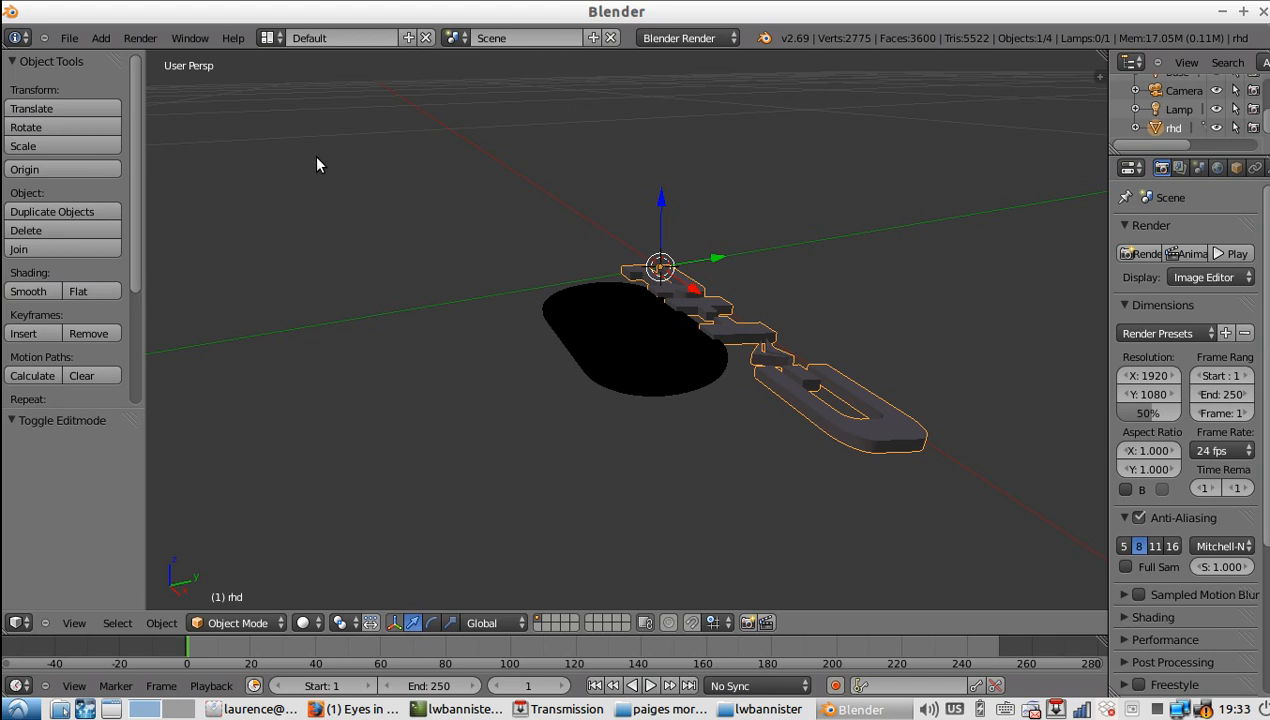
Try scaling the rhd logo uniformly to about 0.52 in the orthographic top view.
key("KP_8")
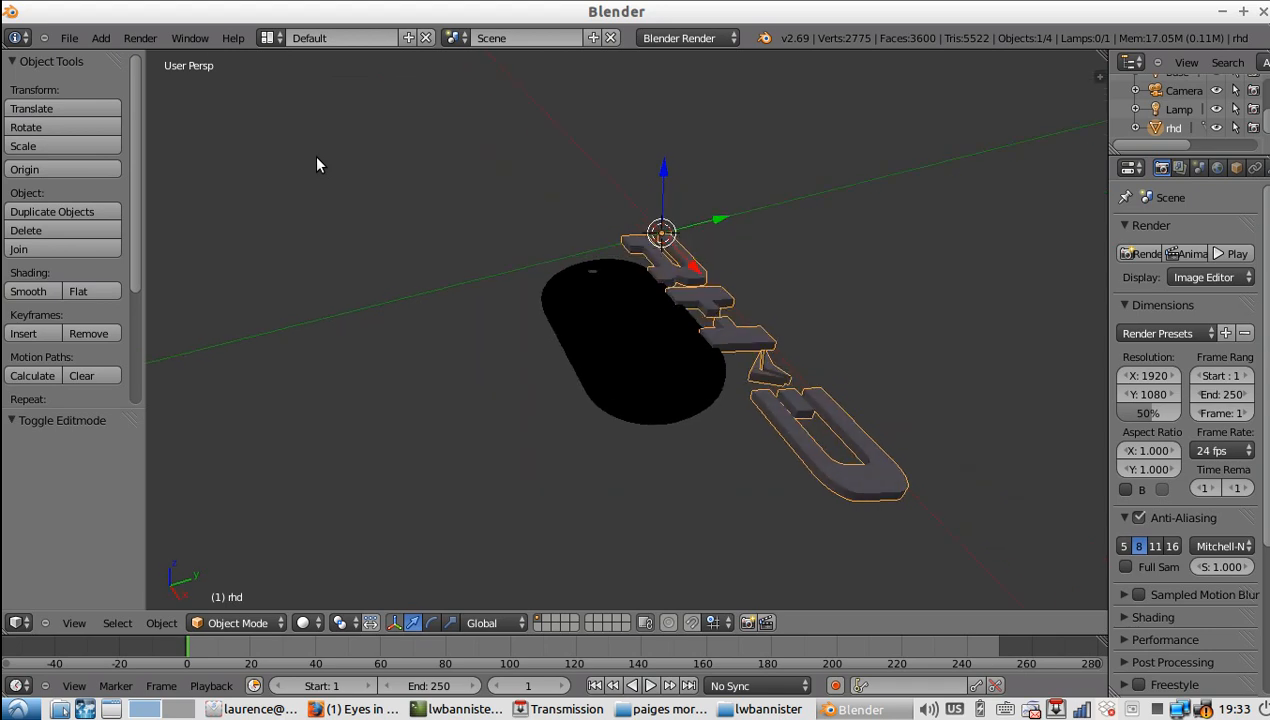
key("KP_5")
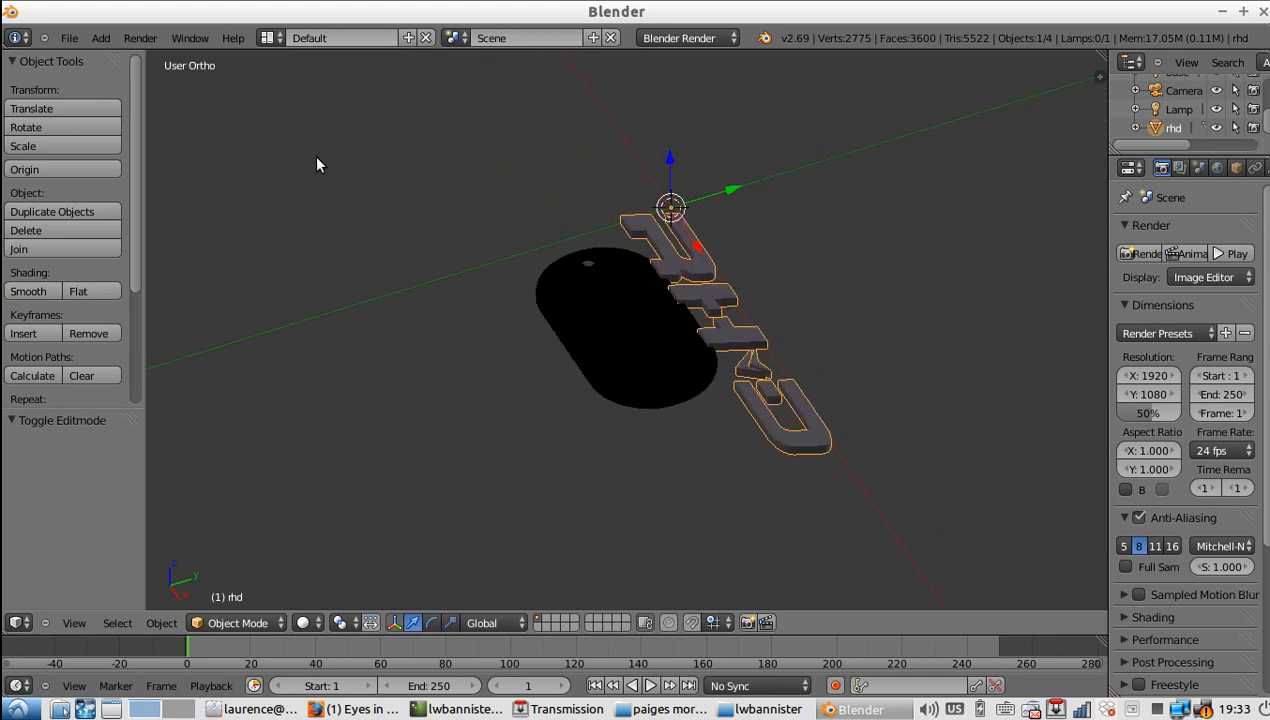
key("KP_7")
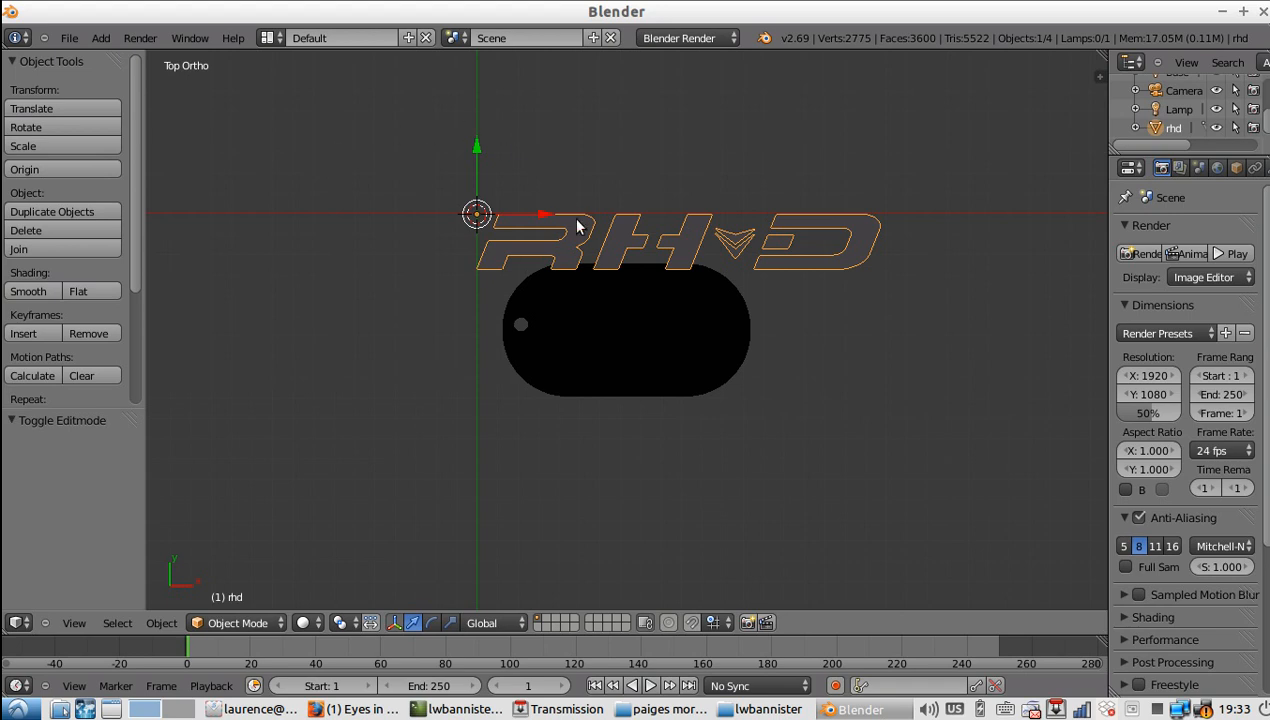
key("s")
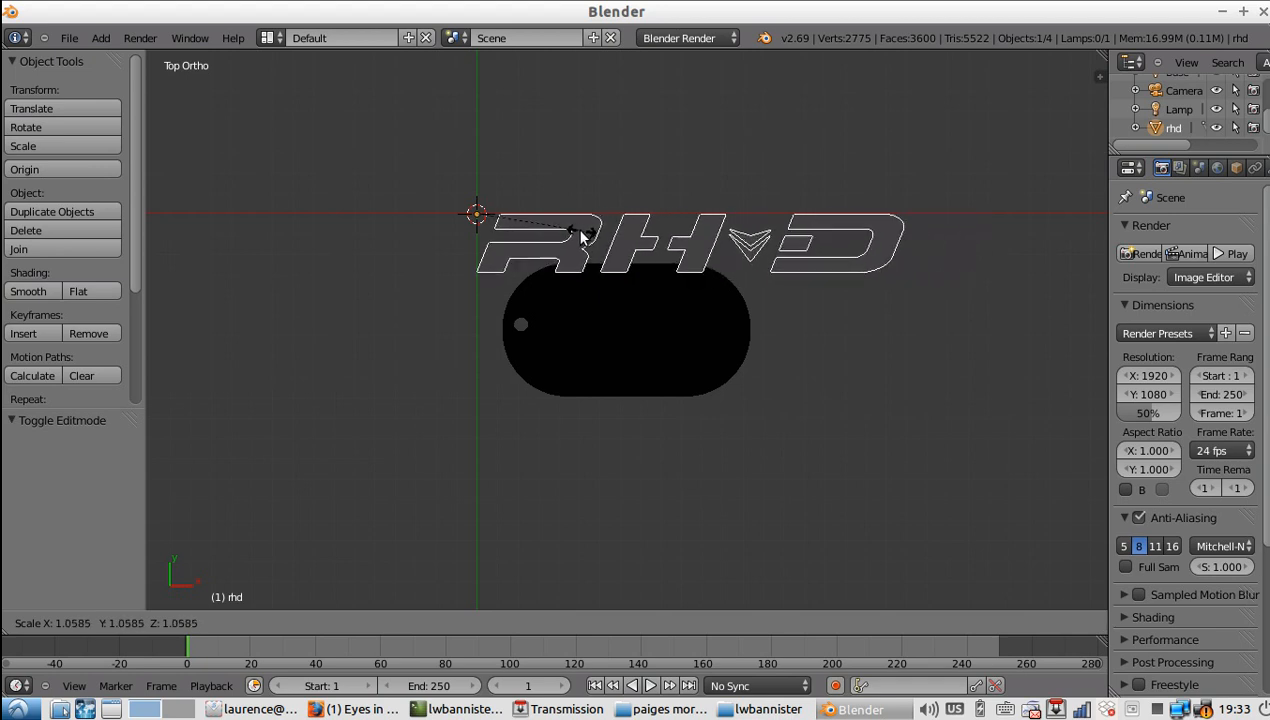
left_click(528, 210)
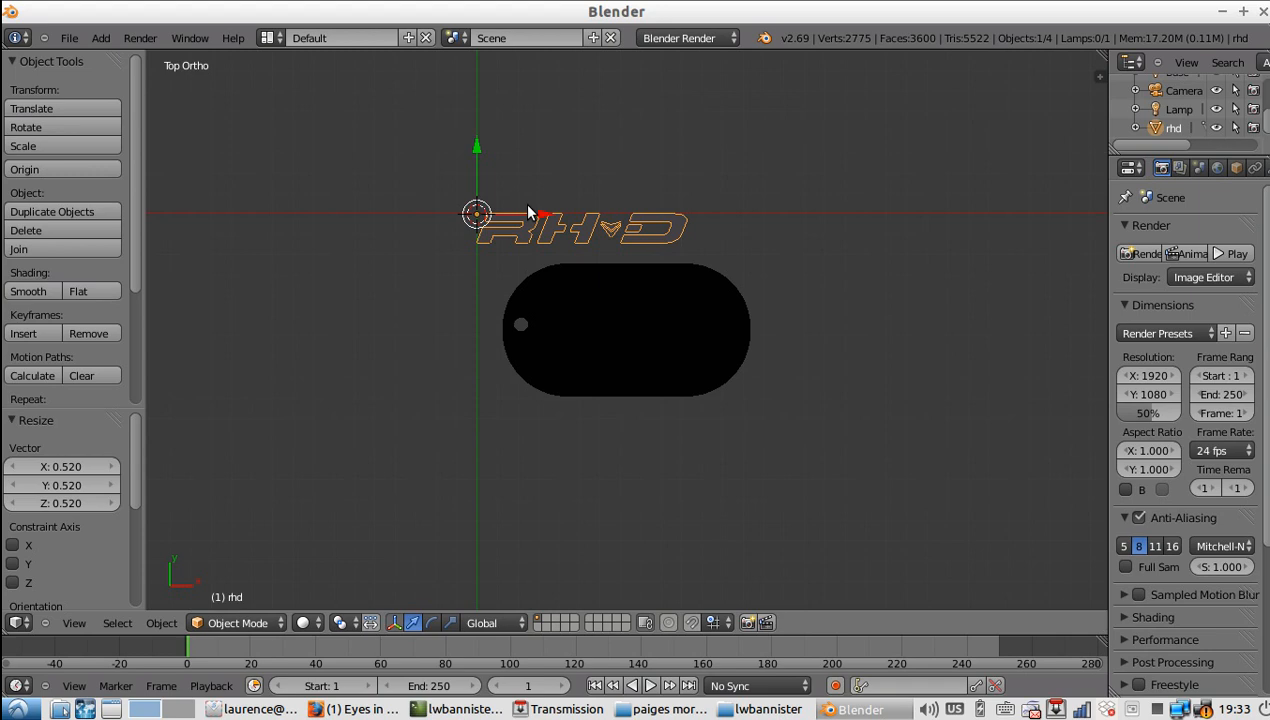
Try moving the logo about 0.026 in X and -0.048 in Y onto the base, and scaling it by about 1.04.
key("g")
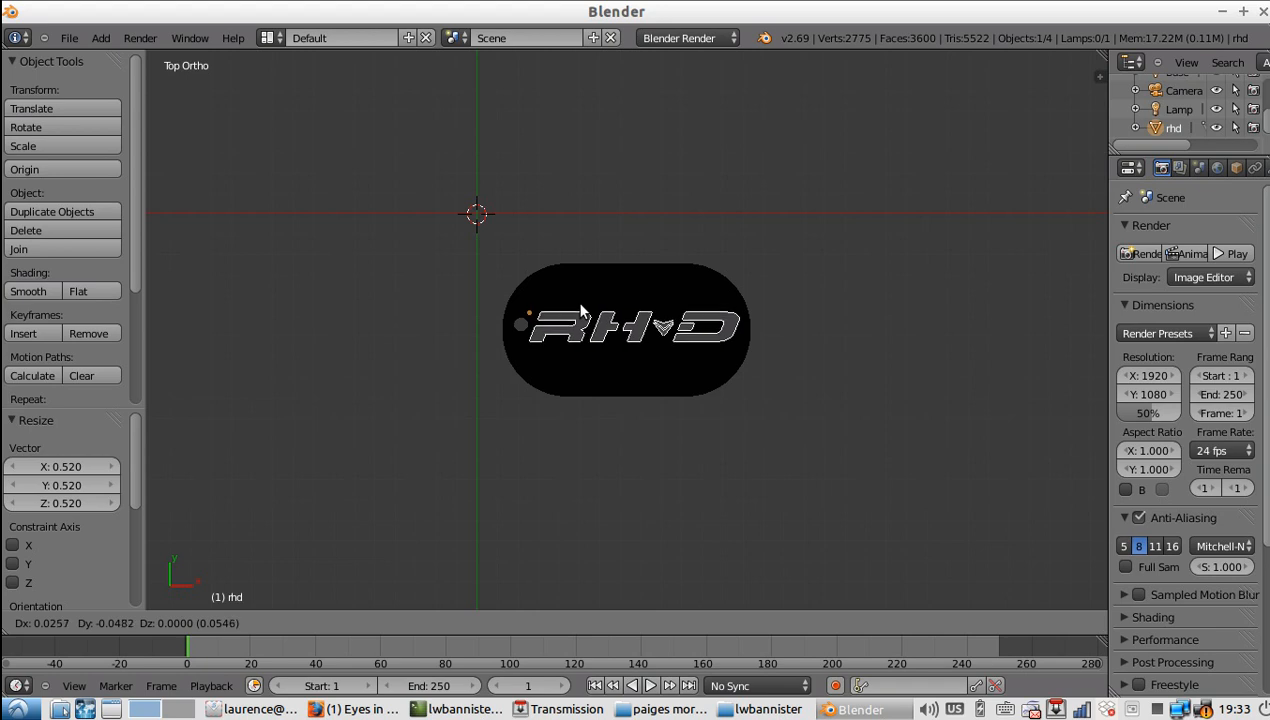
left_click(580, 311)
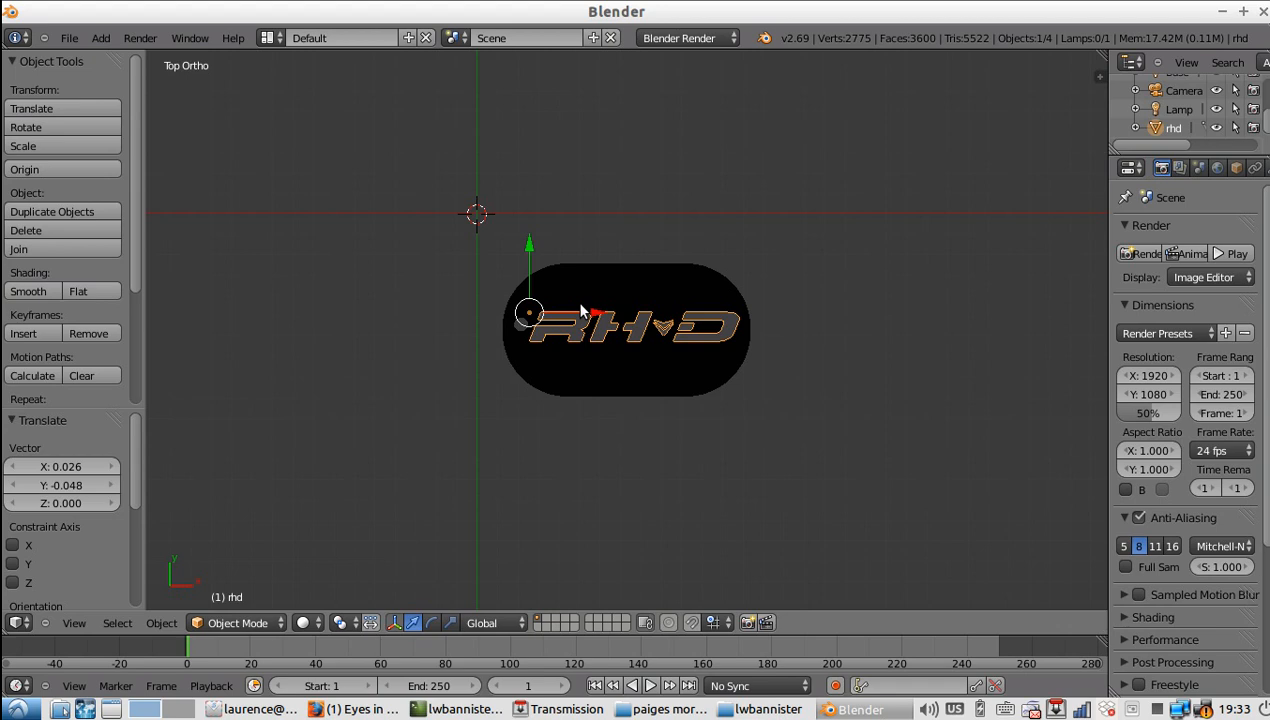
key("s")
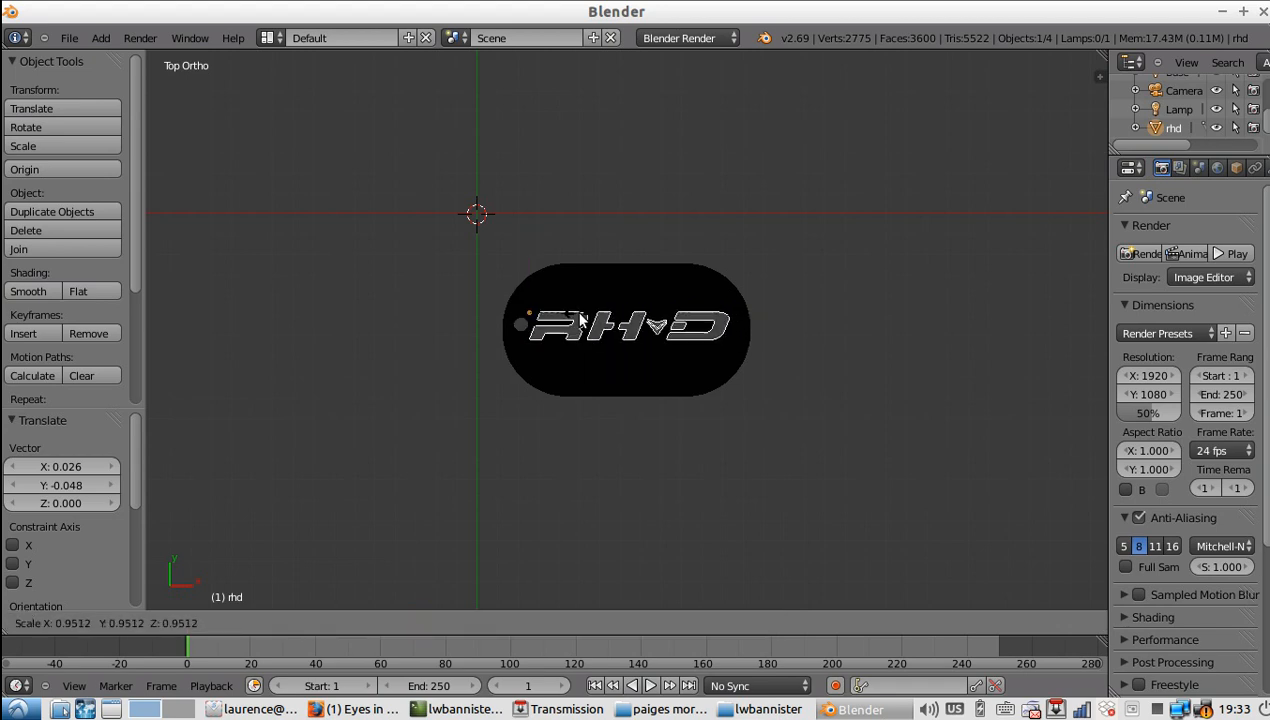
key("Escape")
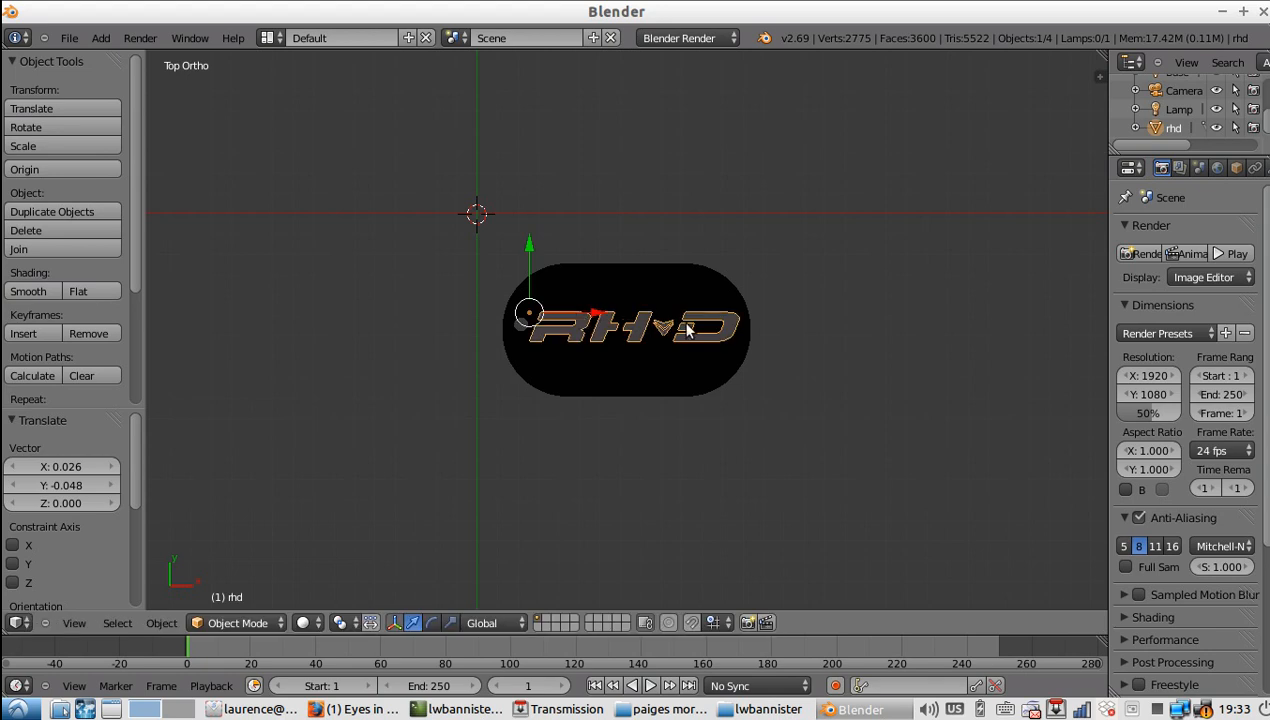
key("s")
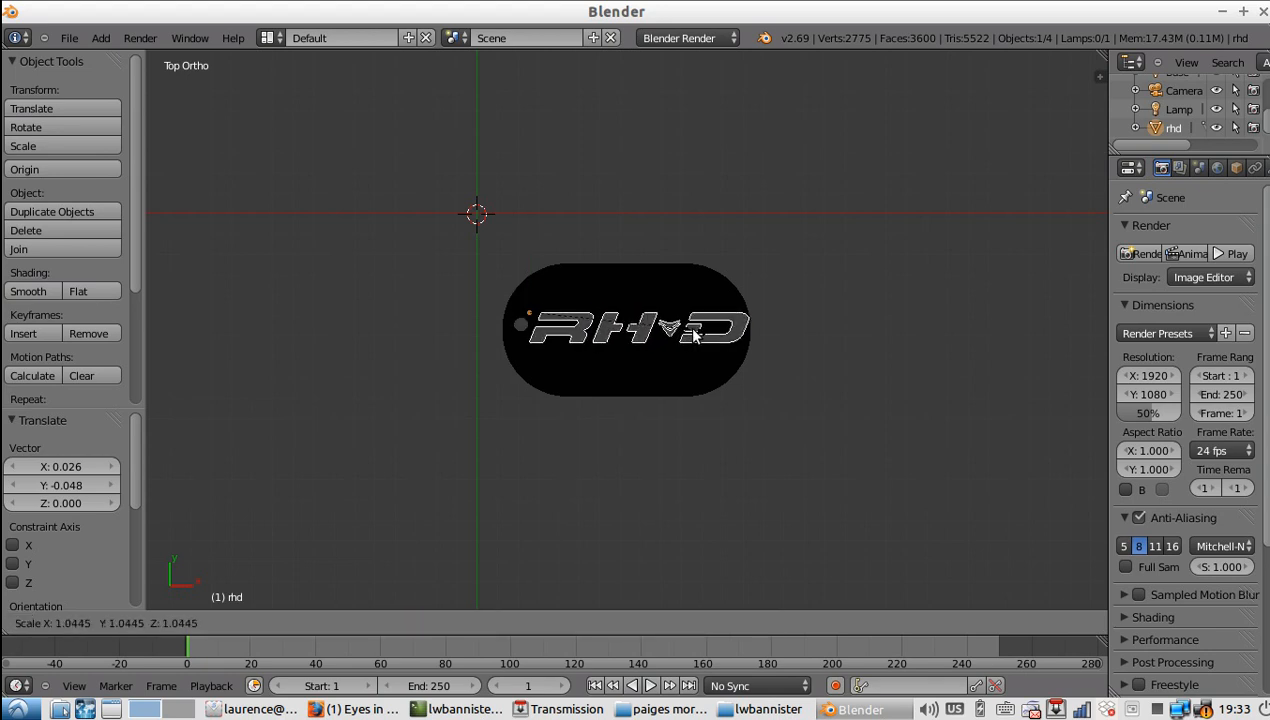
left_click(693, 335)
Undo the scaling and repositioning of the rhd logo.
key("ctrl+z")
key("ctrl+z")
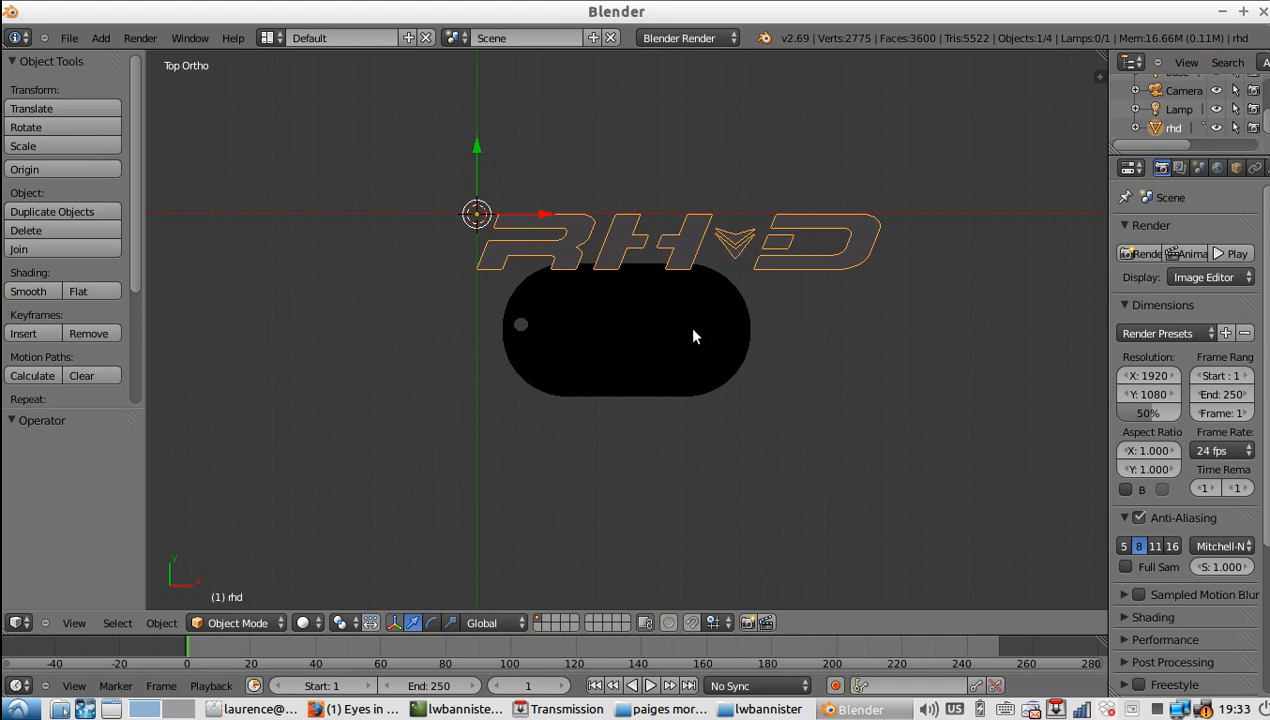
Inspect the rhd logo and the base in the camera view and the top orthographic view.
key("KP_0")
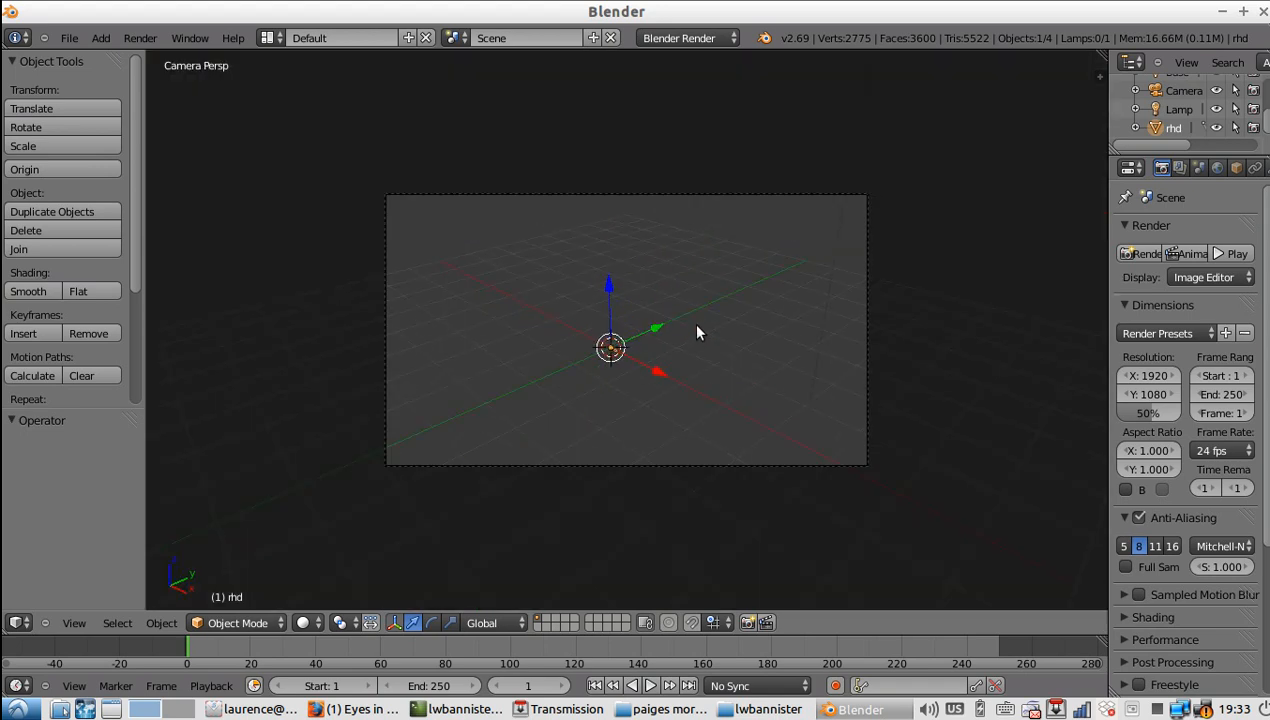
scroll(693, 300, "up", 12)
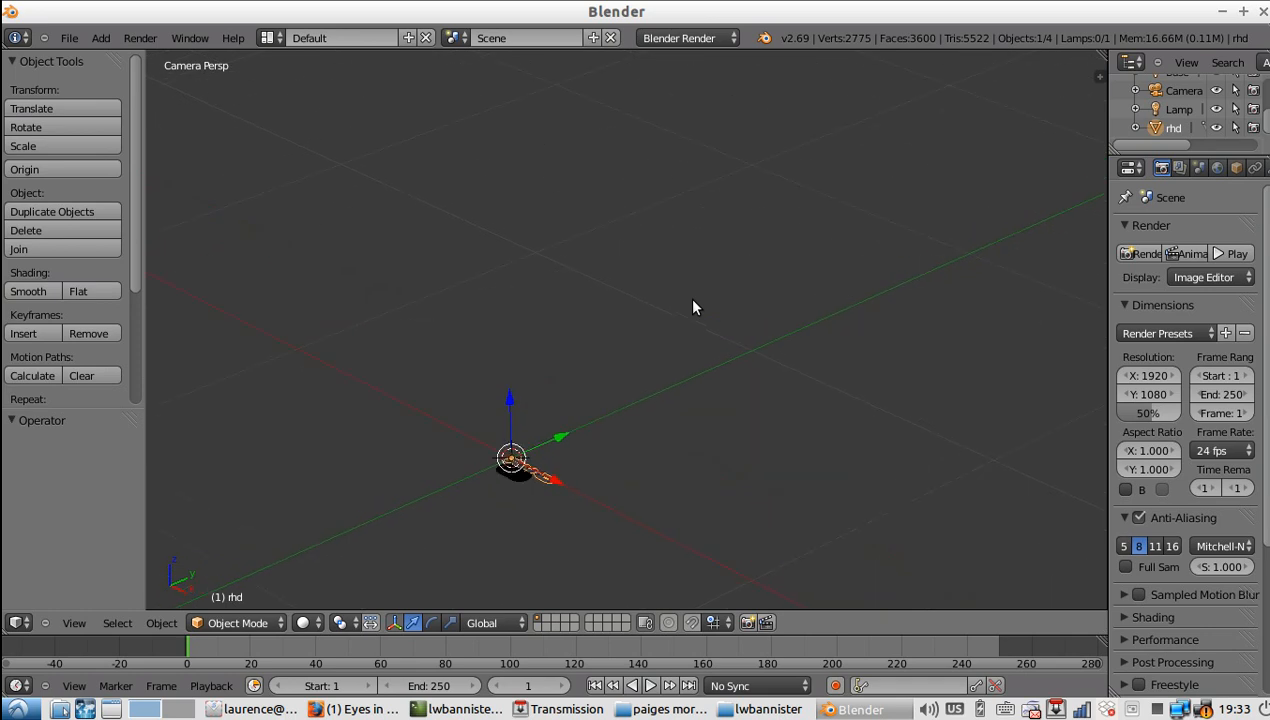
scroll(533, 370, "up", 1)
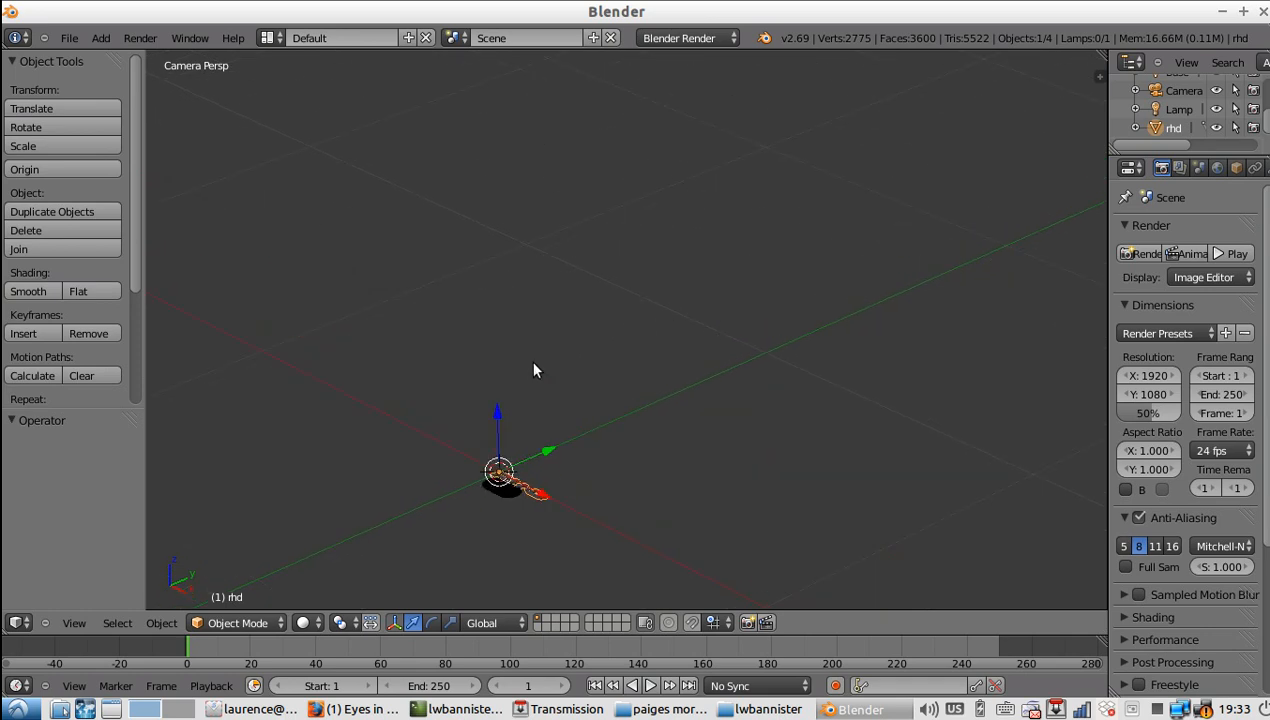
key("KP_7")
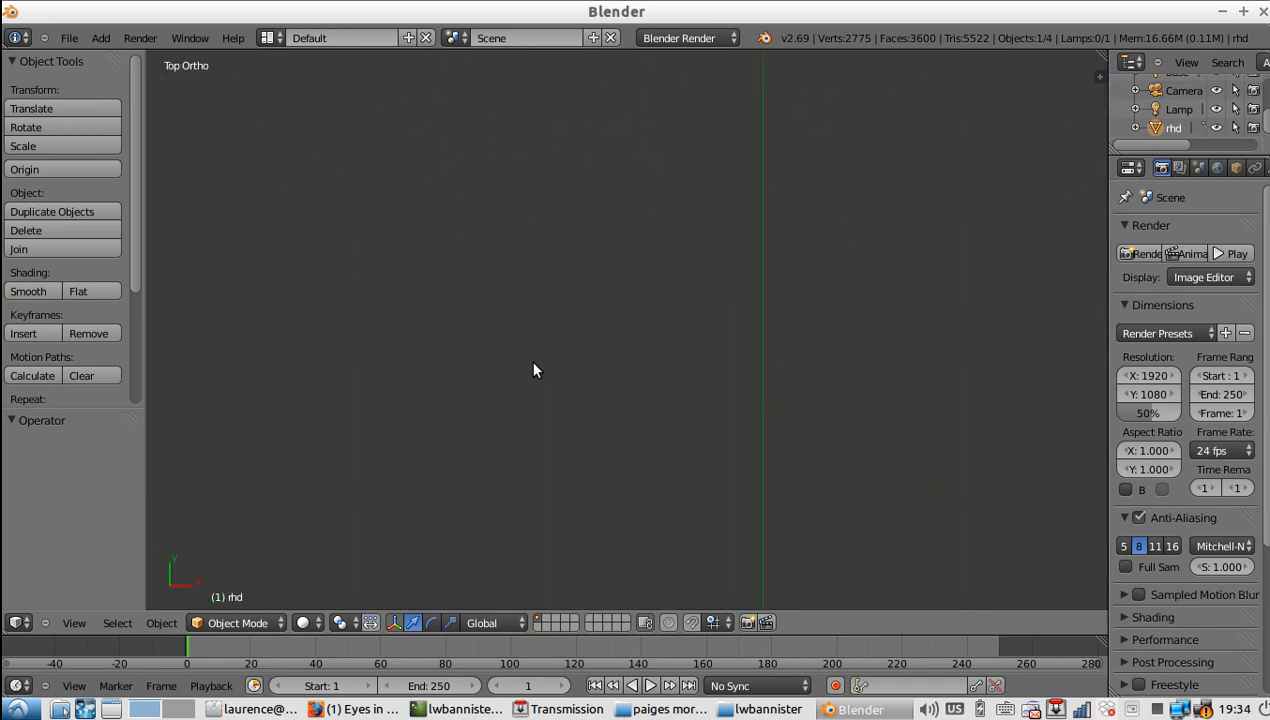
scroll(533, 370, "down", 8)
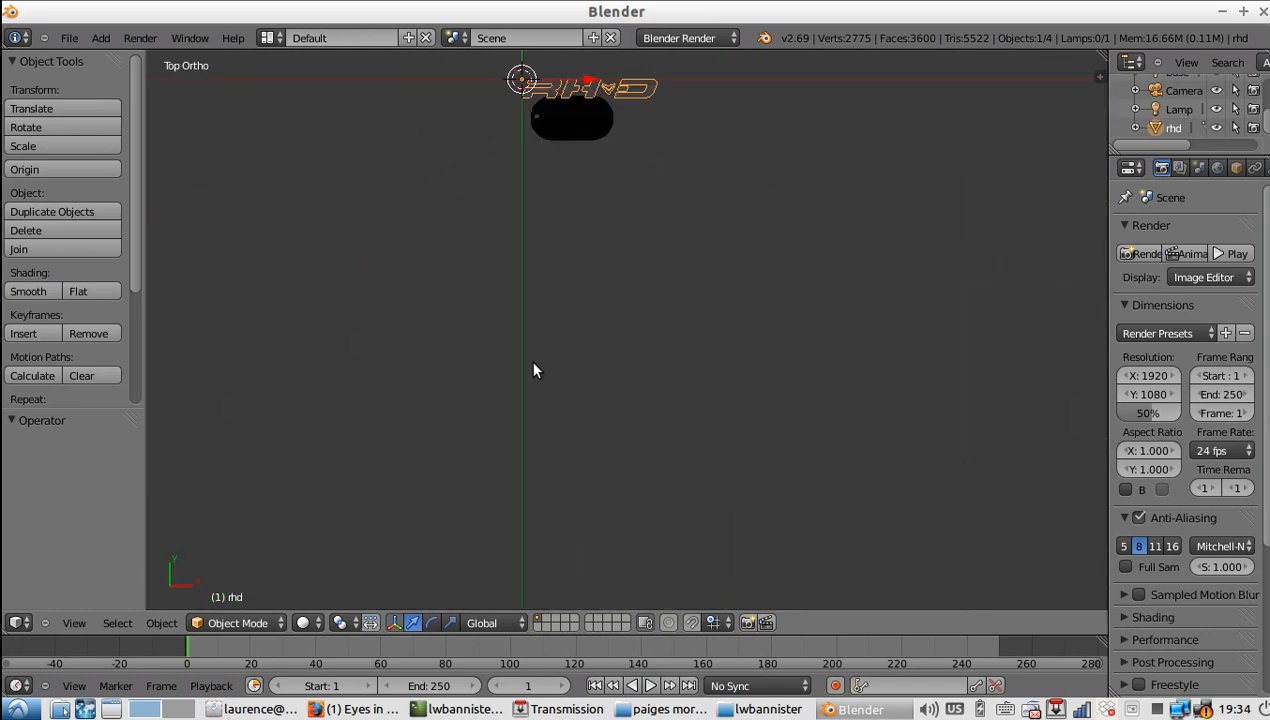
scroll(533, 370, "down", 2, "shift")
scroll(533, 370, "up", 13, "shift")
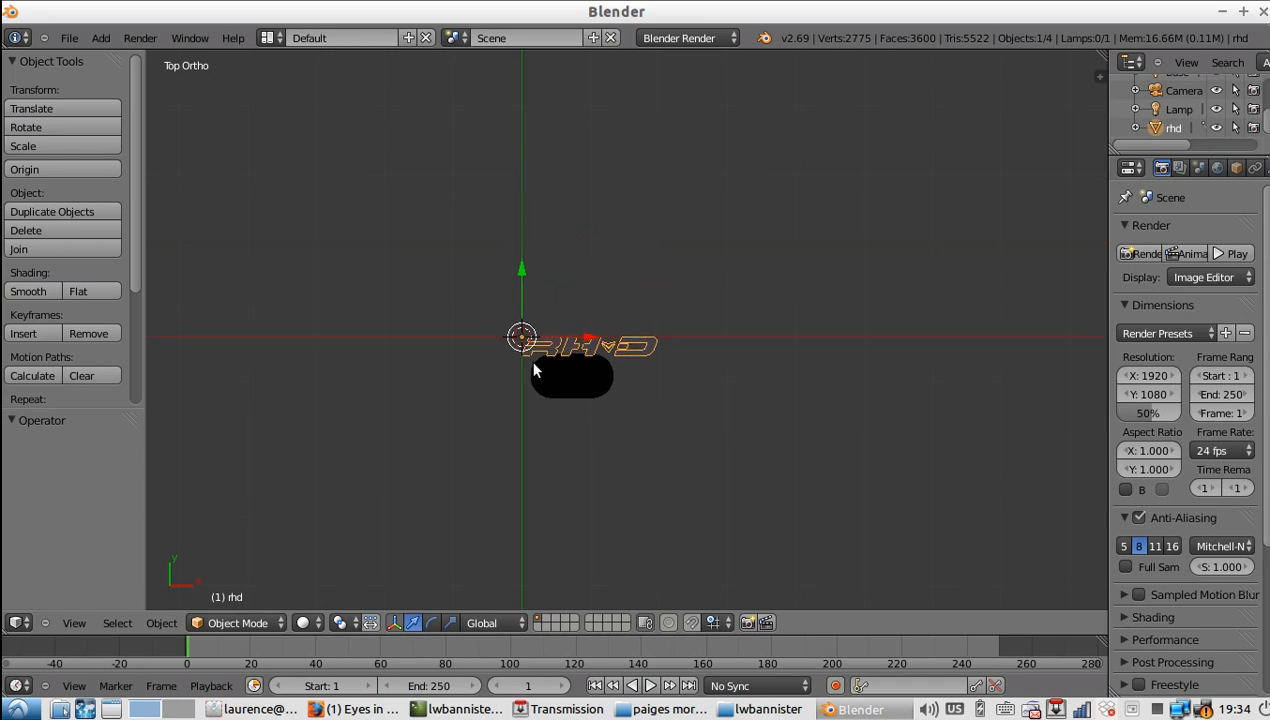
scroll(533, 370, "up", 9)
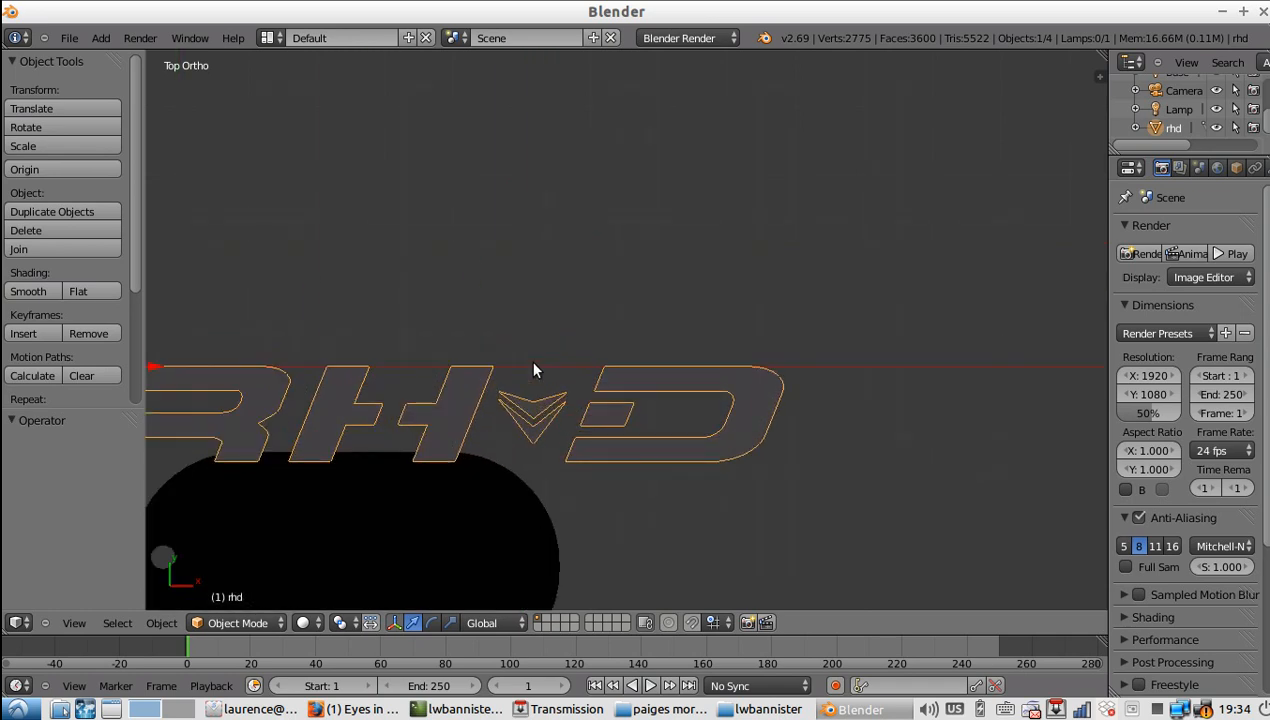
scroll(533, 370, "down", 5, "shift")
key("KP_0")
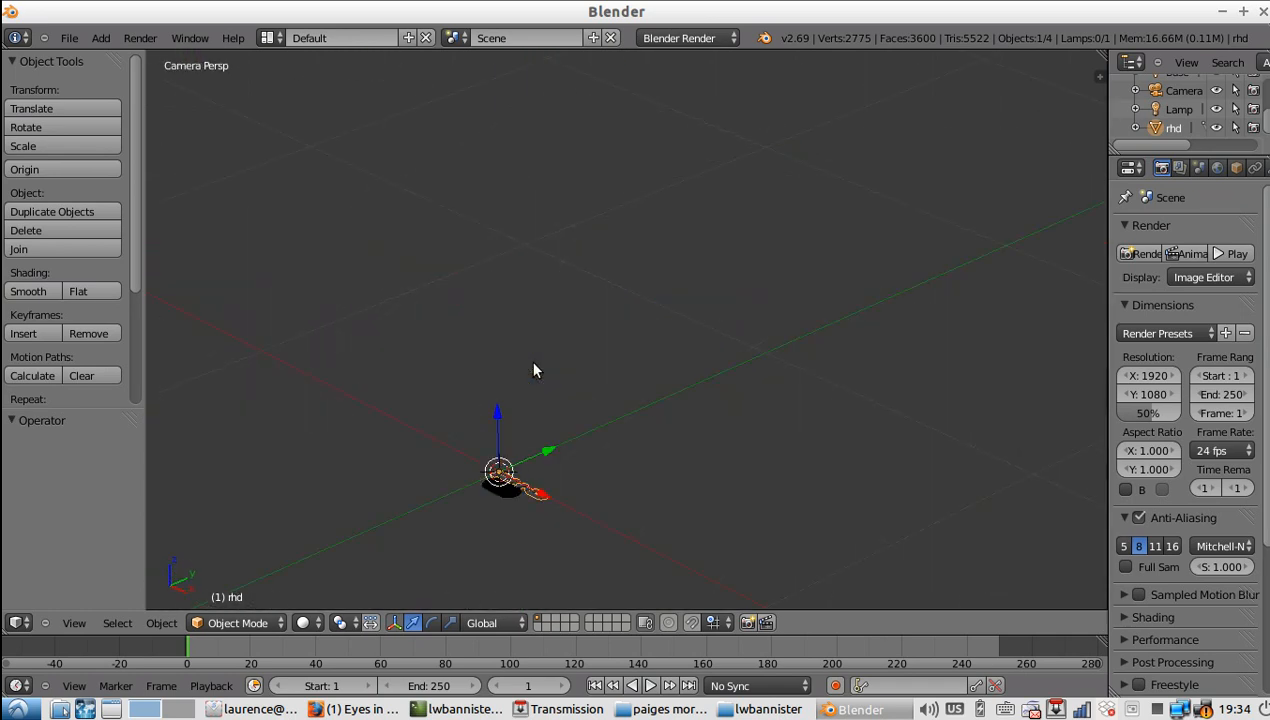
key("KP_0")
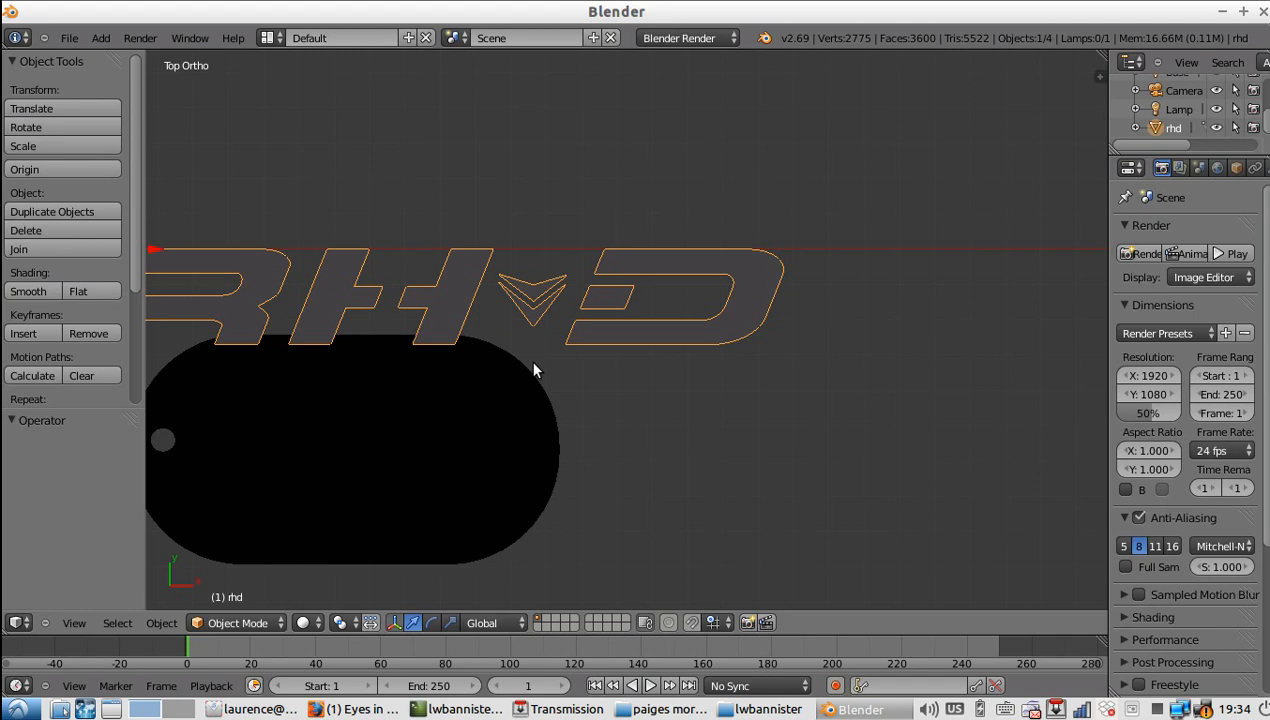
Examine the extruded rhd logo and the base at oblique angles to see their depth.
key("KP_2")
key("KP_2")
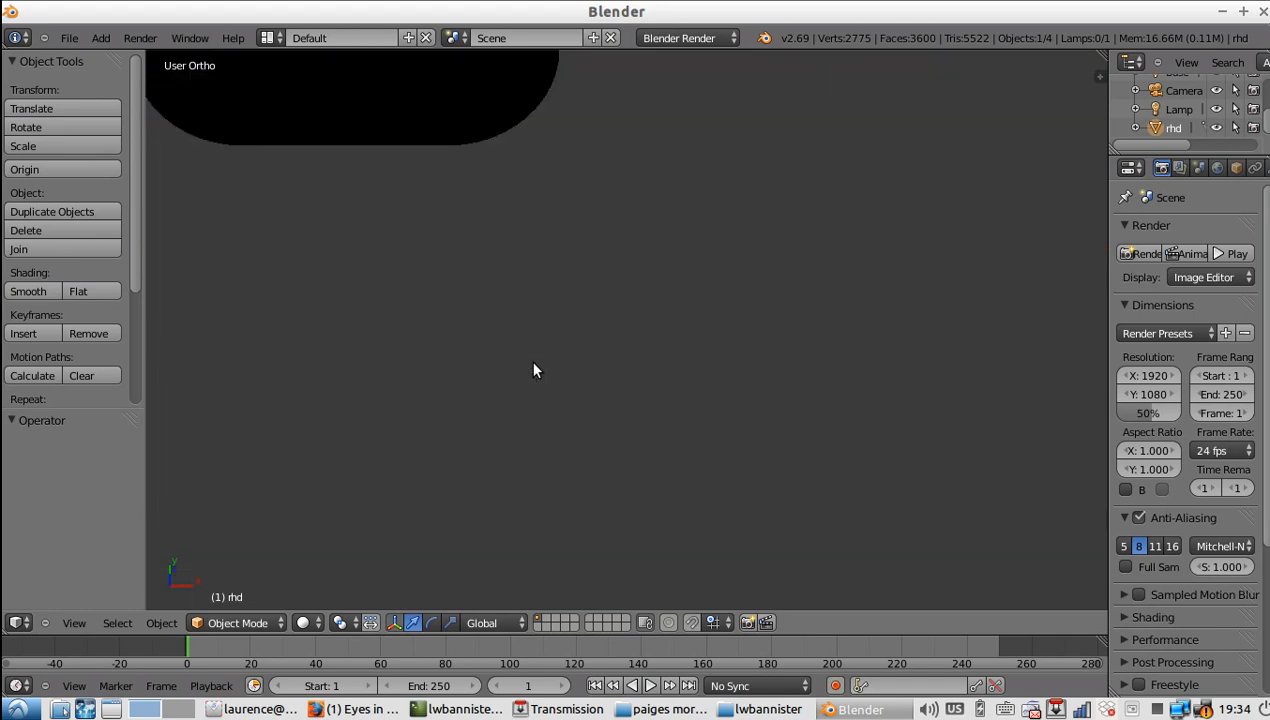
key("KP_2")
key("KP_8")
key("KP_8")
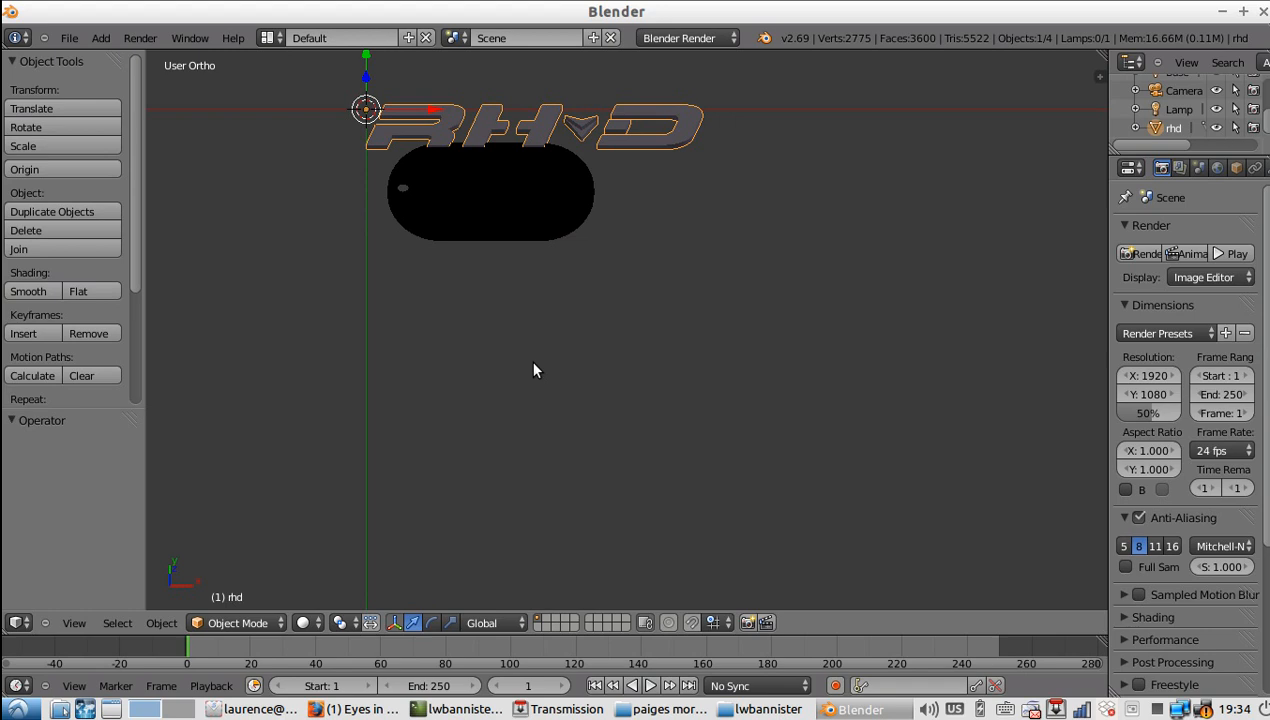
key("KP_2")
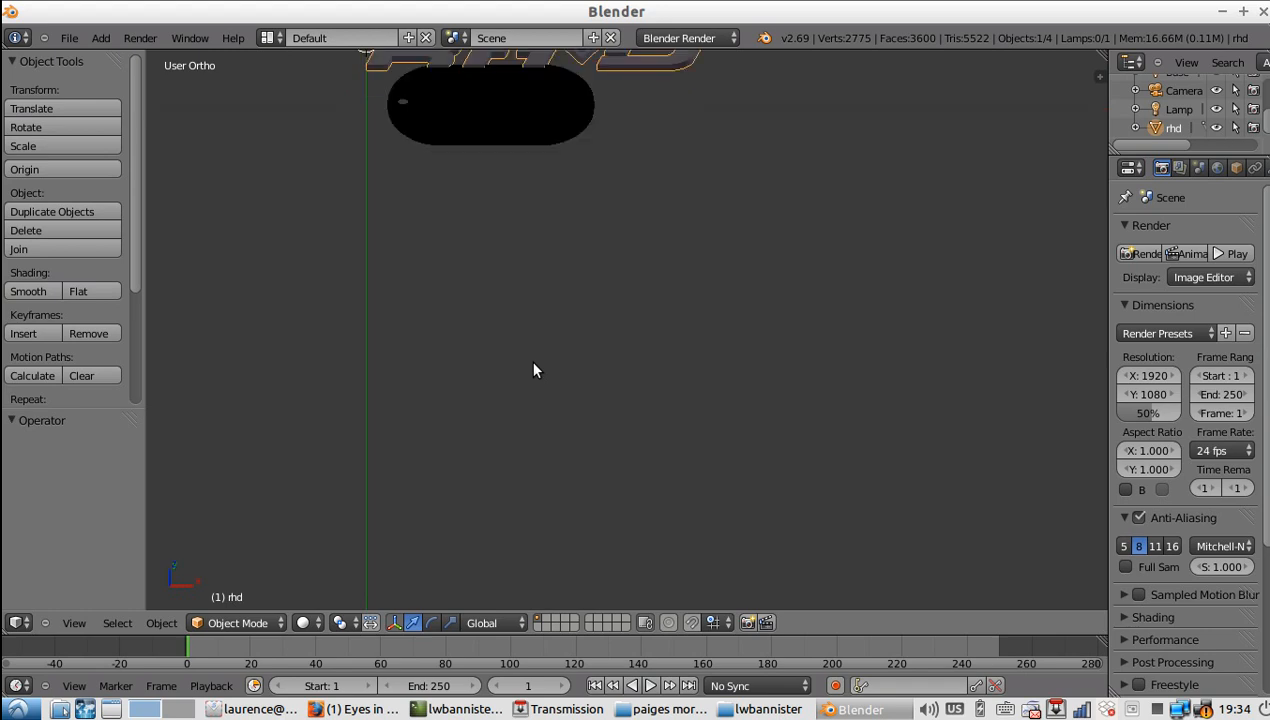
key("KP_2")
key("KP_8")
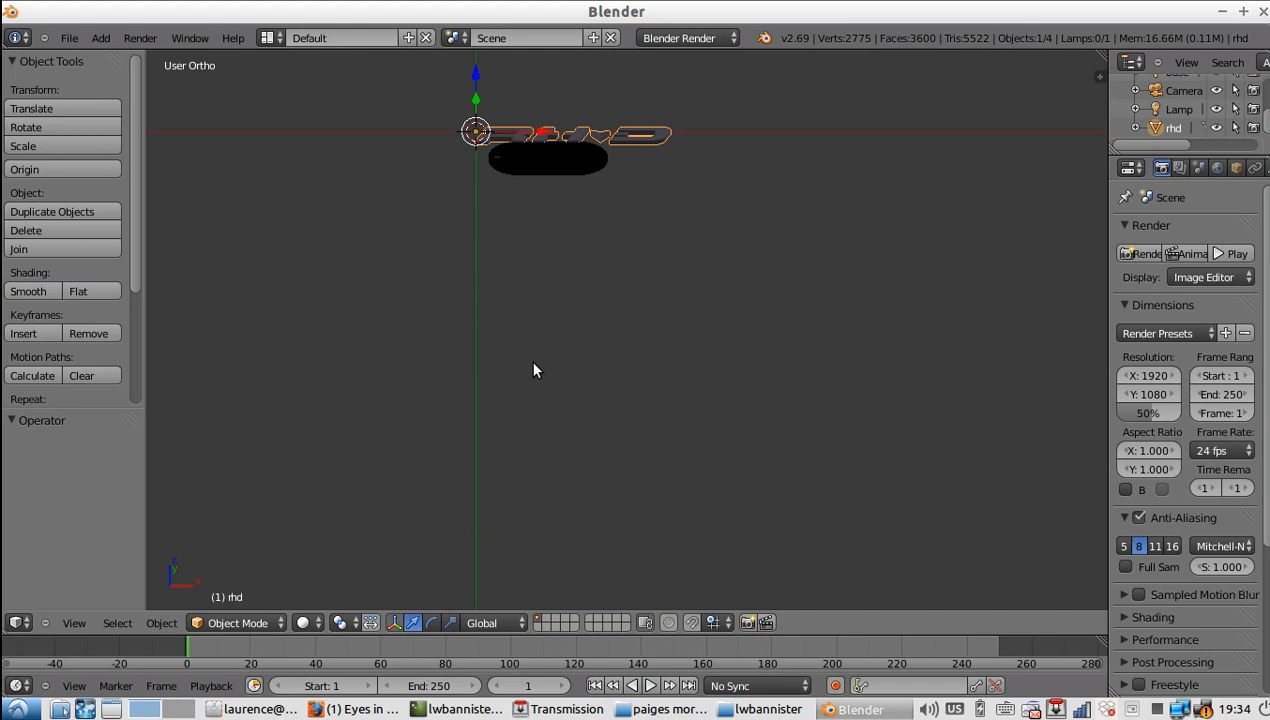
key("KP_2")
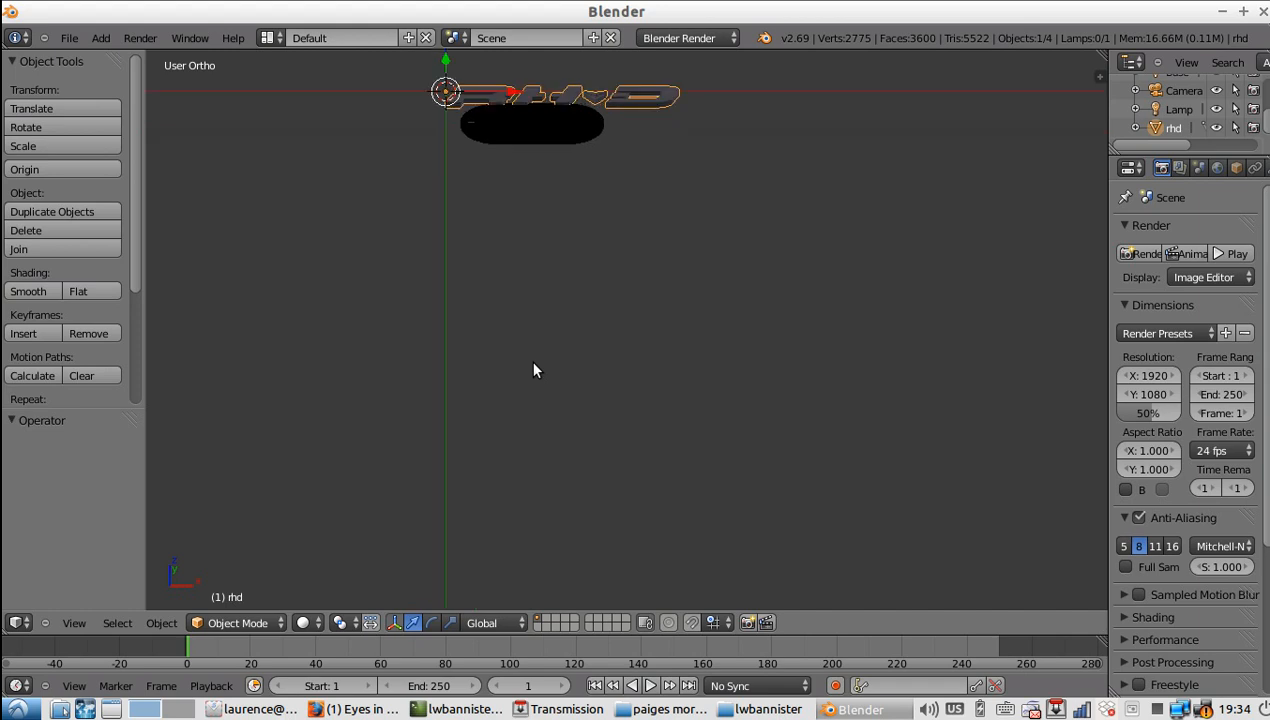
key("KP_8")
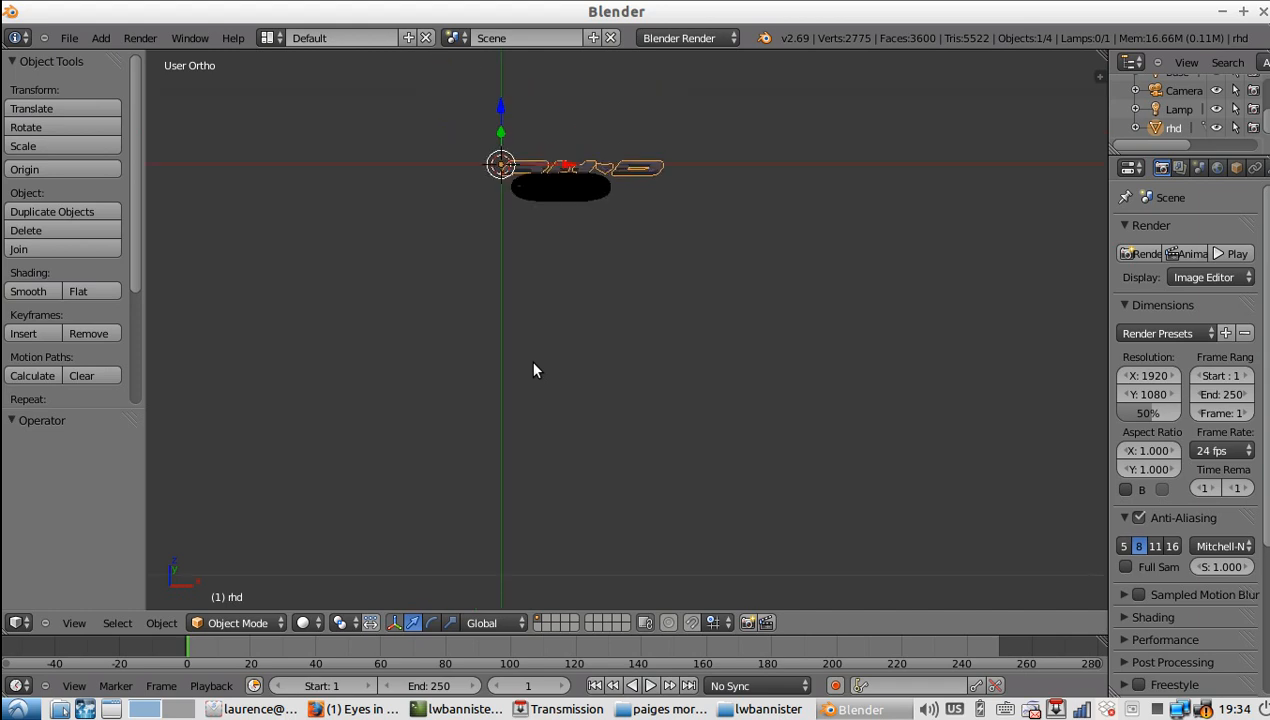
key("KP_4")
Compare the logo's thickness with the base's thickness in an edge-on view.
key("KP_0")
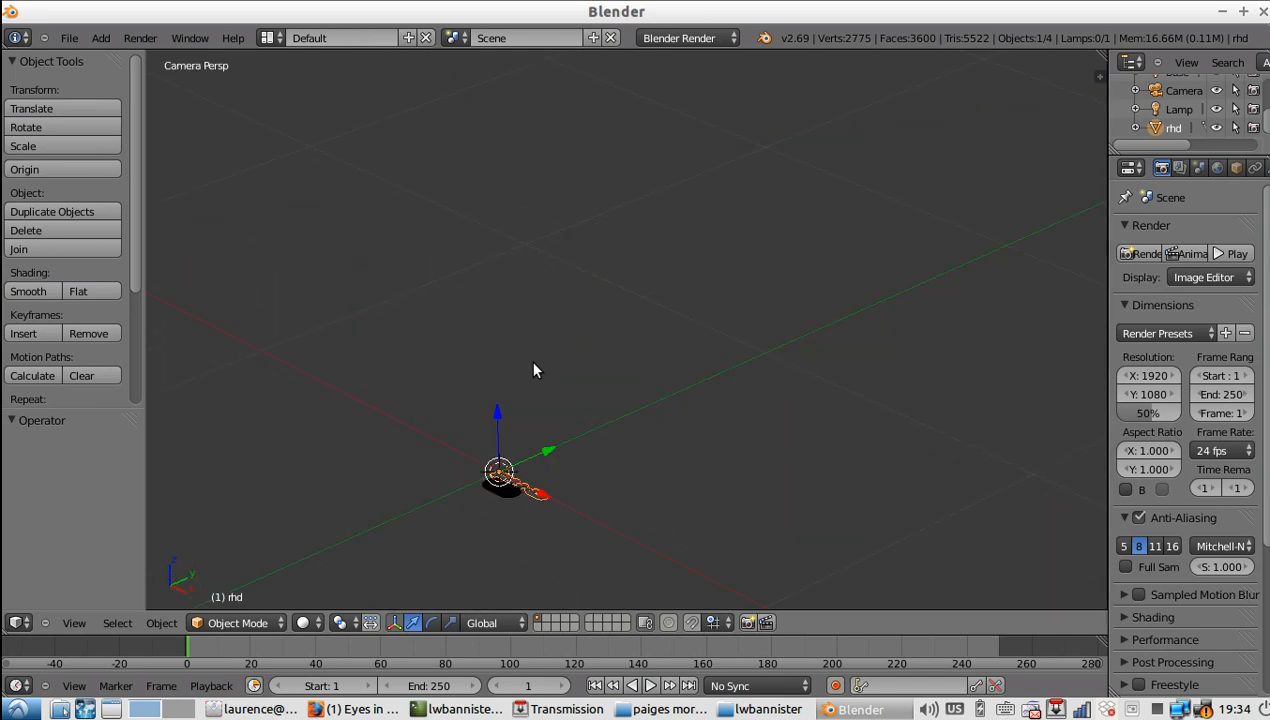
key("KP_0")
key("KP_2")
key("KP_2")
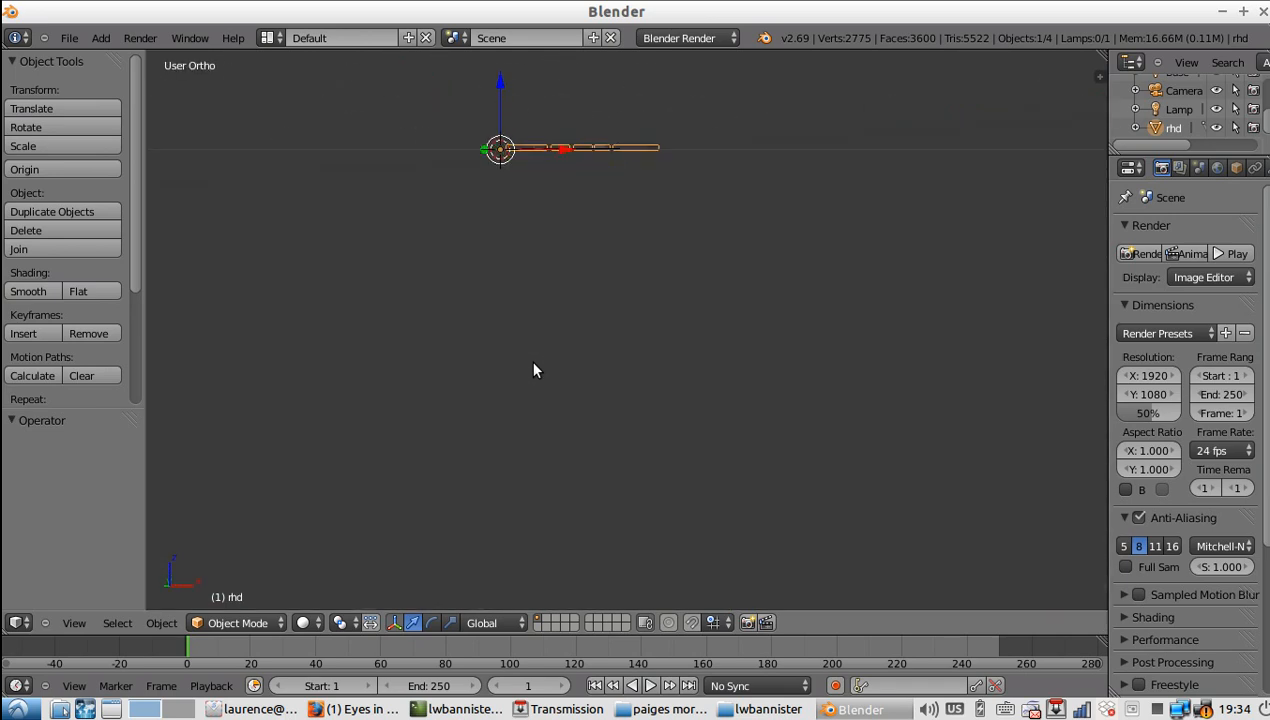
scroll(585, 371, "up", 1)
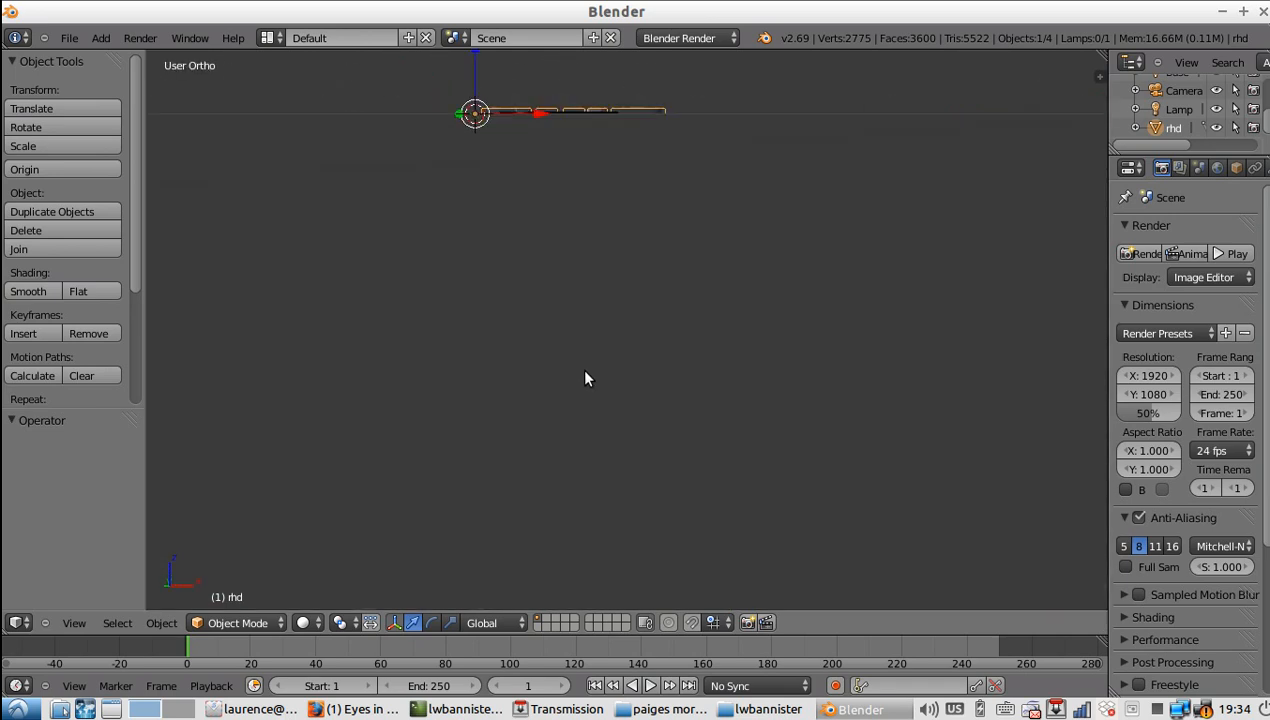
scroll(585, 371, "up", 7, "shift")
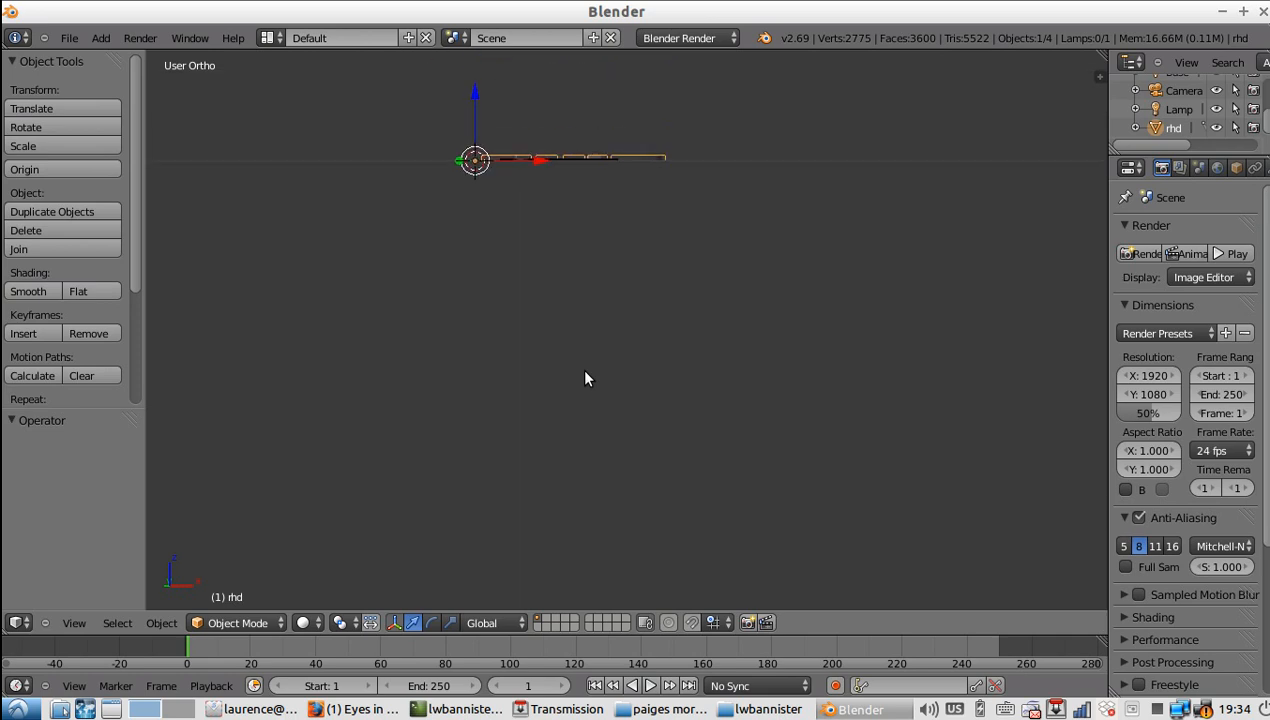
scroll(585, 371, "up", 3)
scroll(586, 372, "up", 3)
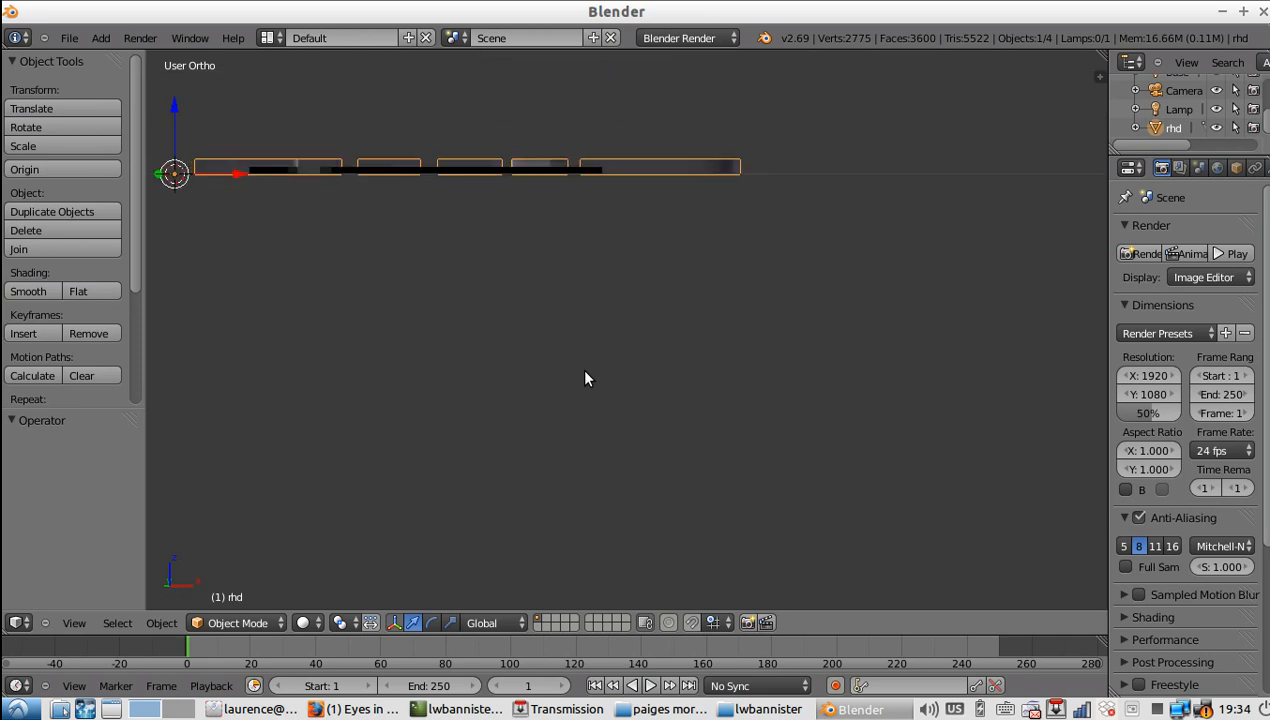
scroll(586, 378, "up", 2, "shift")
scroll(586, 378, "up", 1)
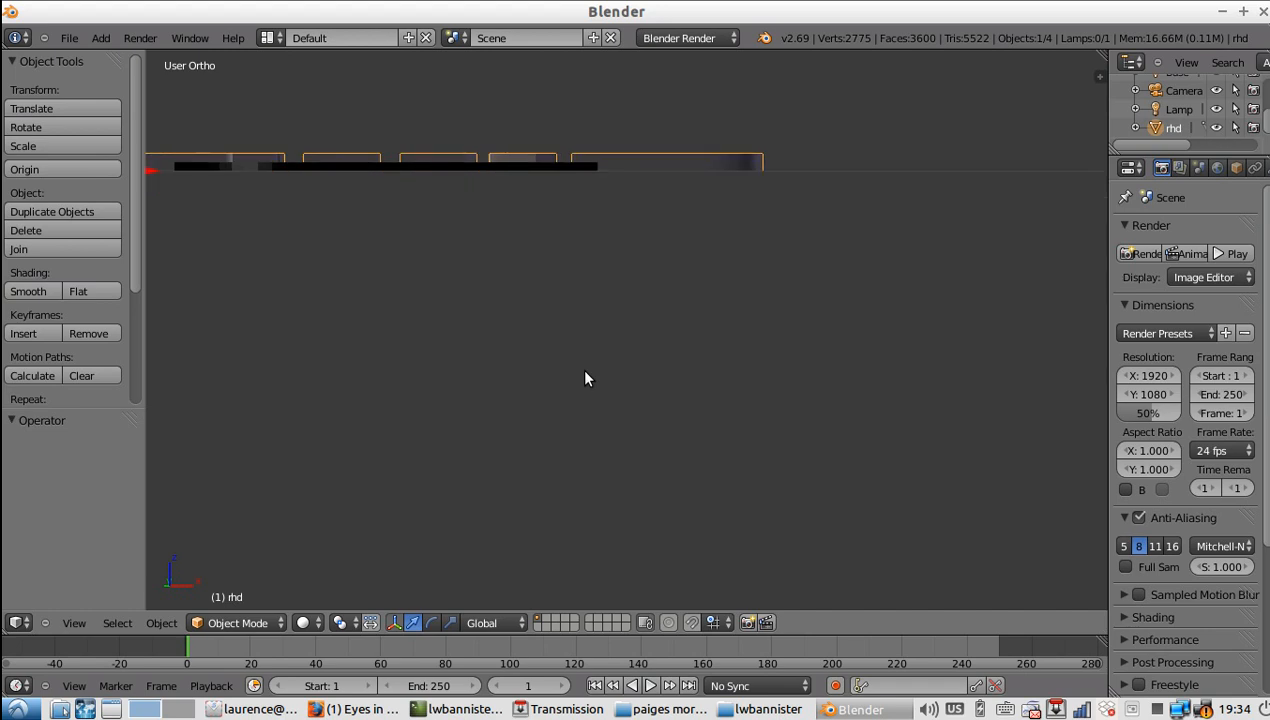
scroll(586, 378, "down", 1)
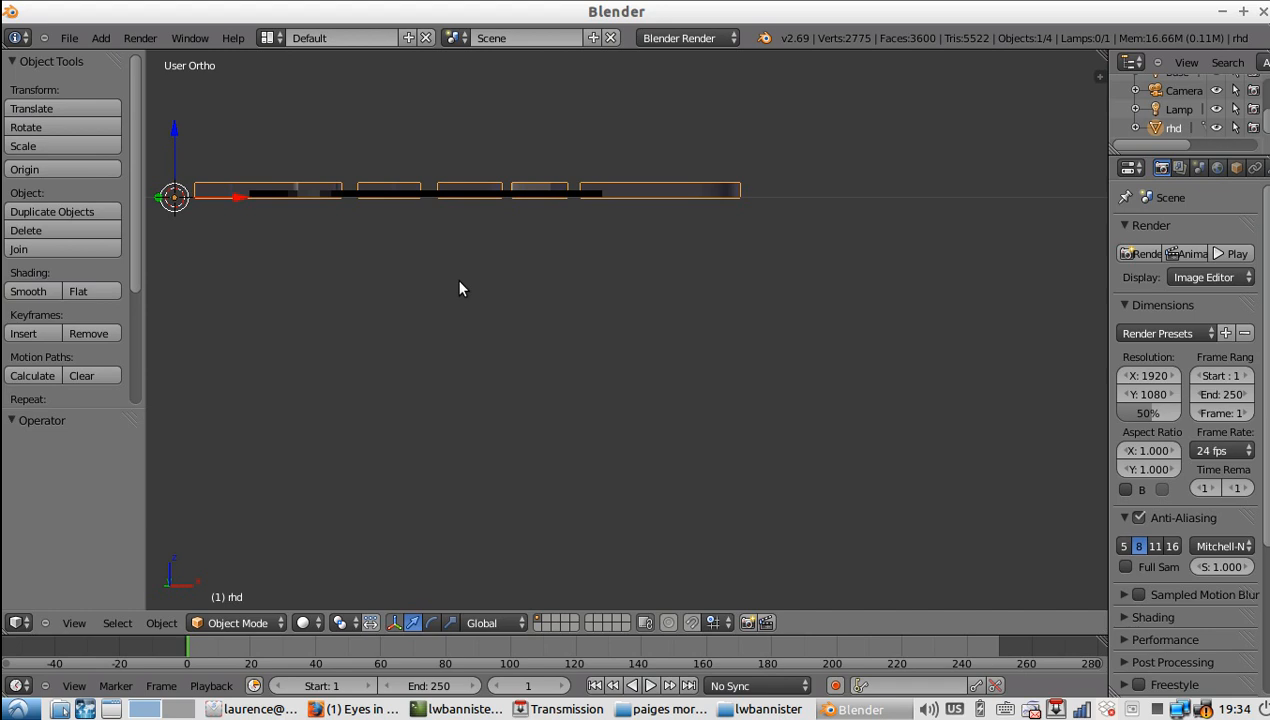
key("s")
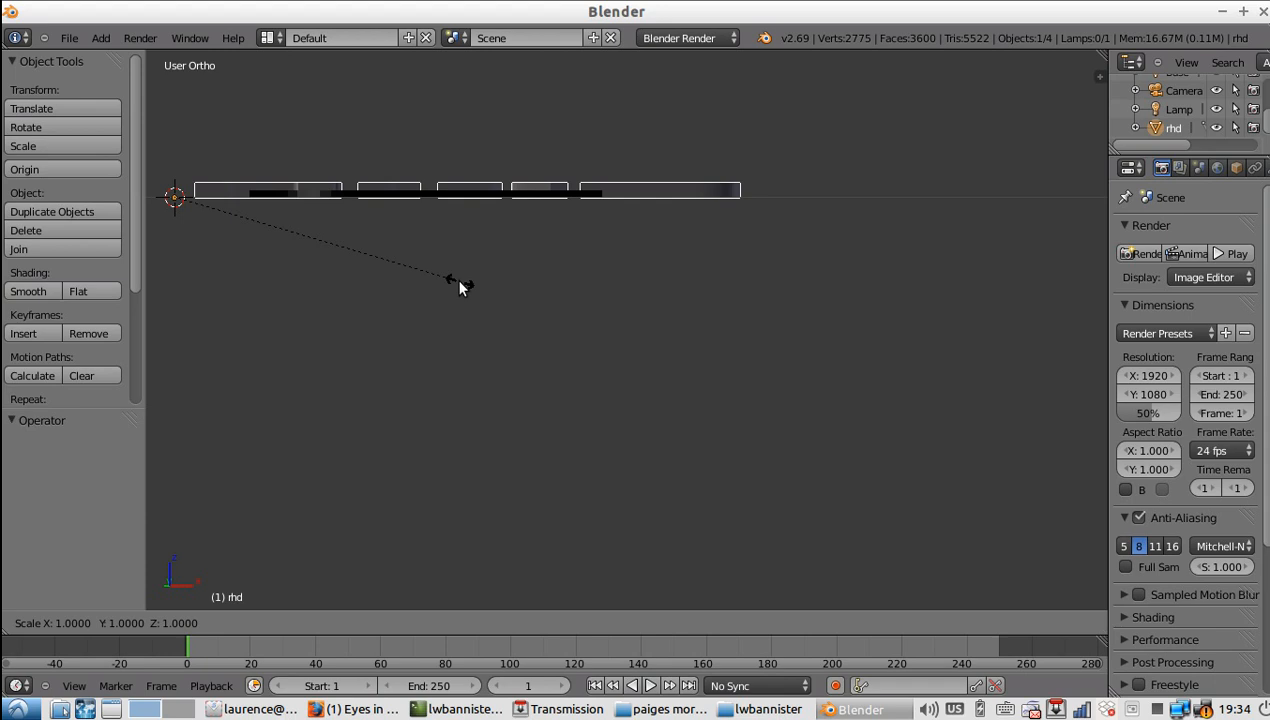
key("shift+z")
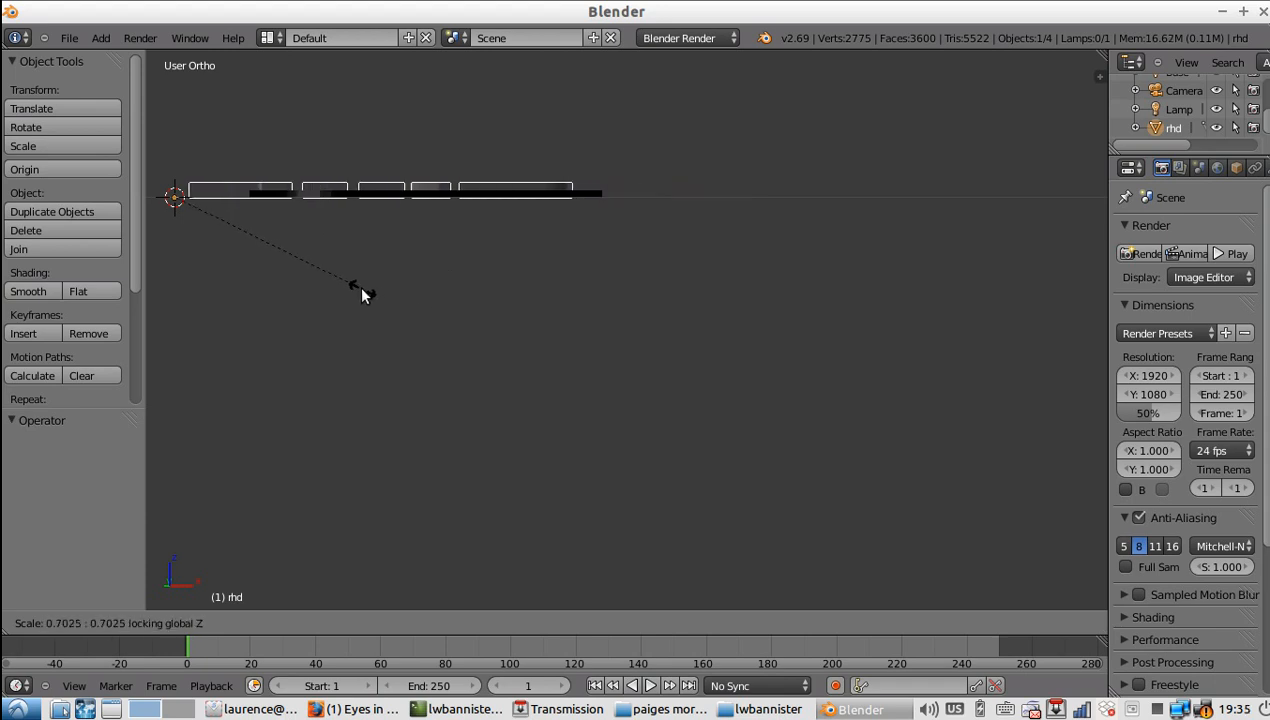
right_click(266, 268)
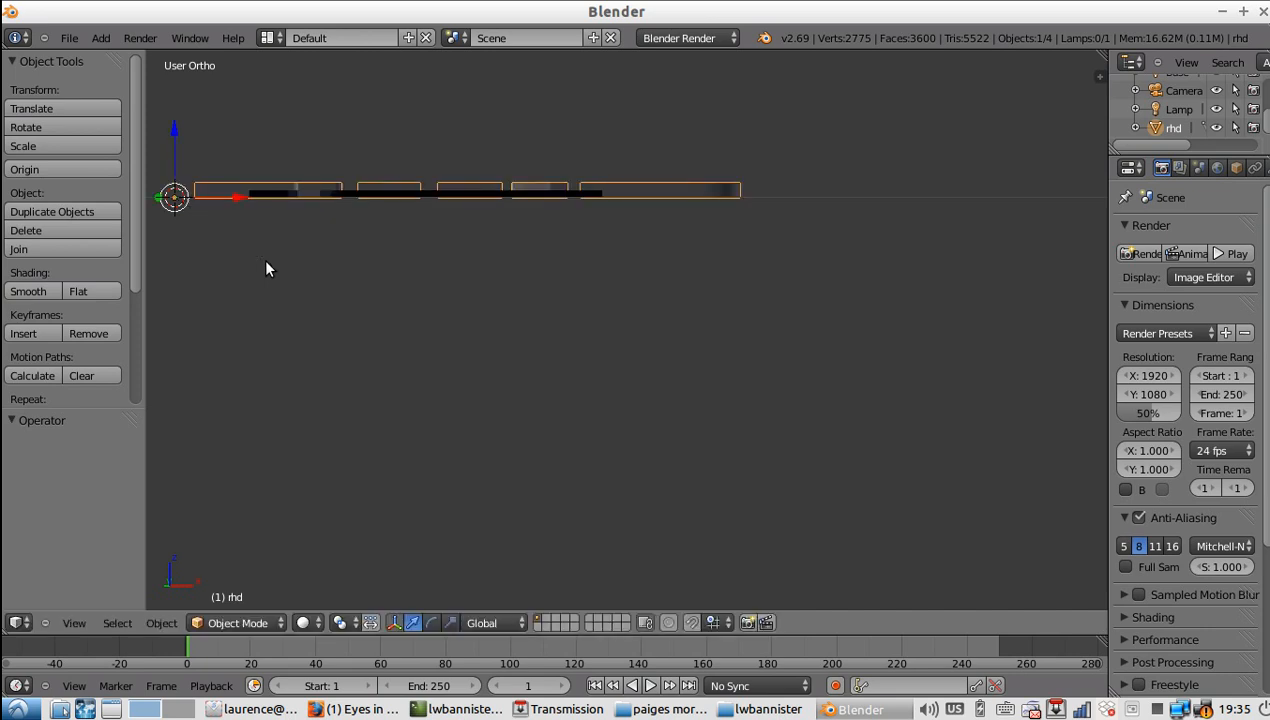
key("s")
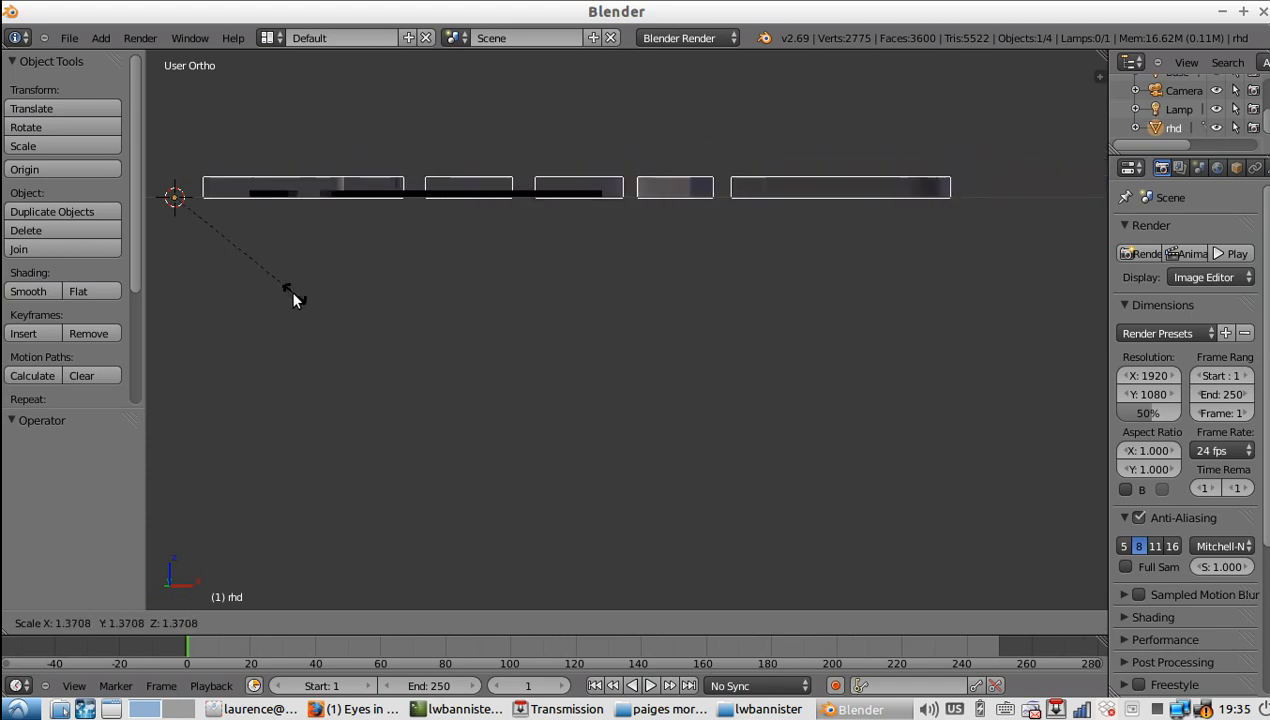
key("Escape")
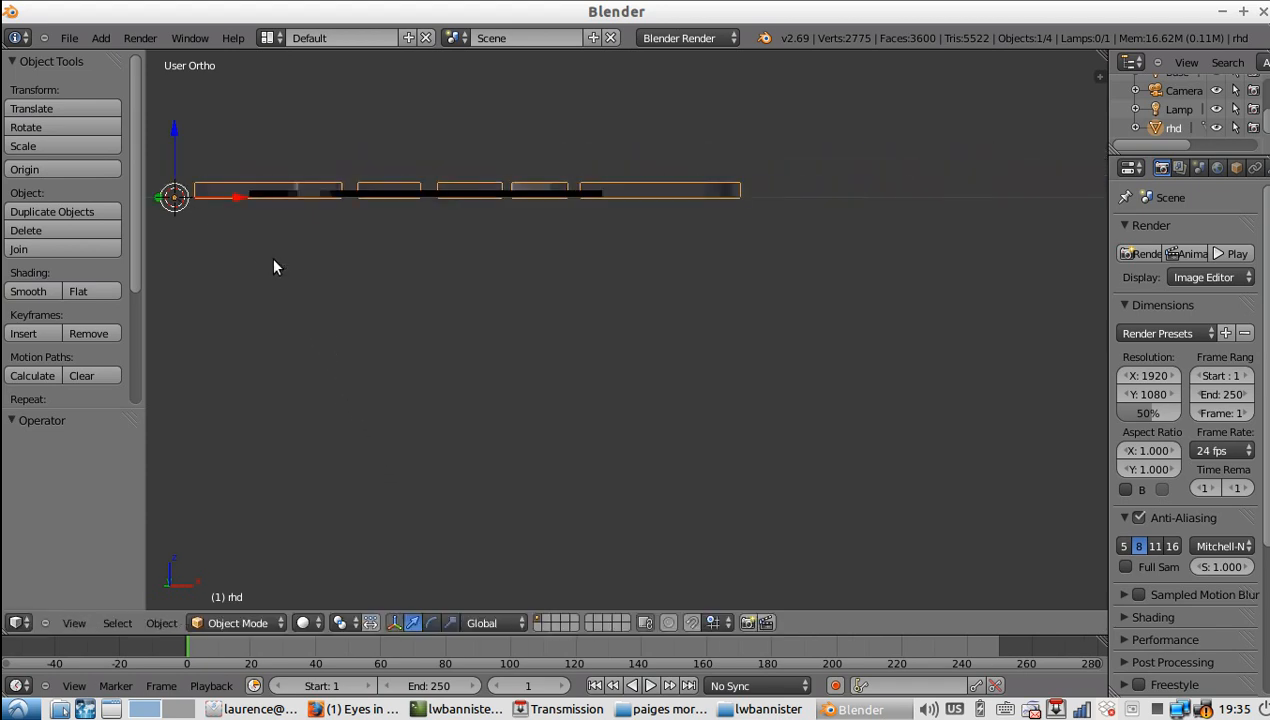
Scale the rhd logo to about 0.528 in X and Y with the global Z axis locked, viewed from the top.
key("KP_0")
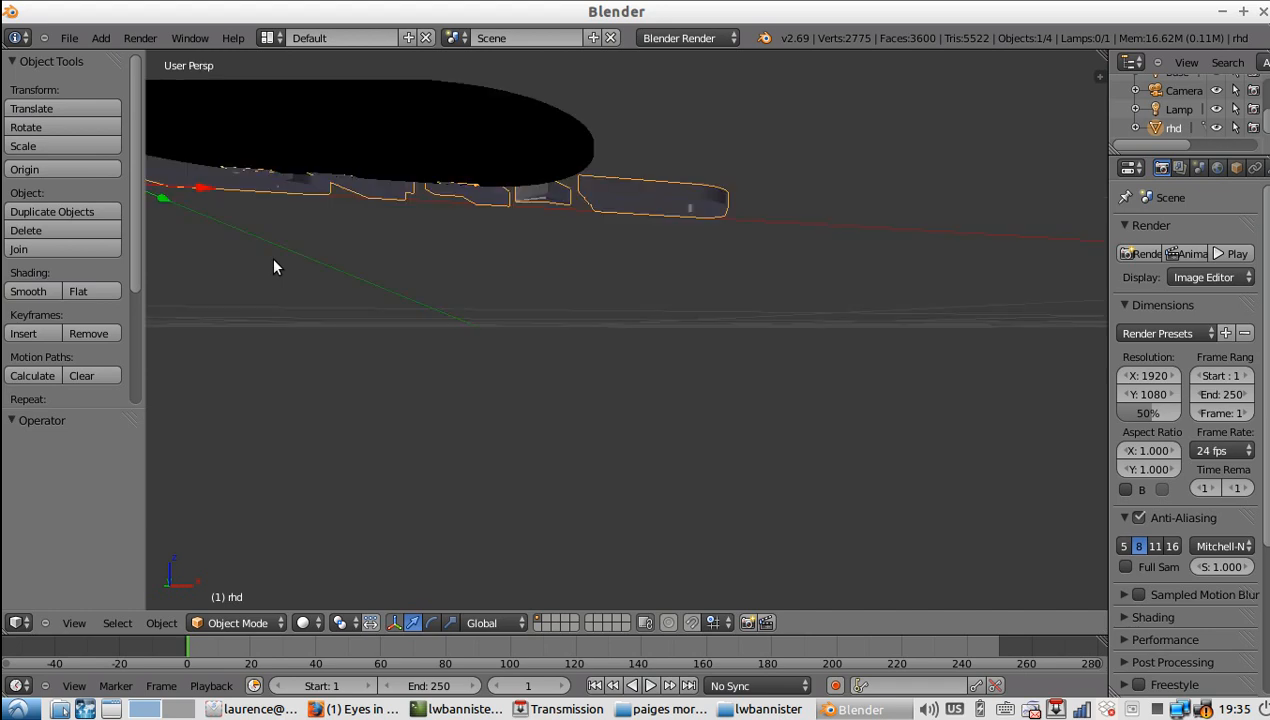
key("KP_0")
key("KP_7")
scroll(275, 268, "down", 4)
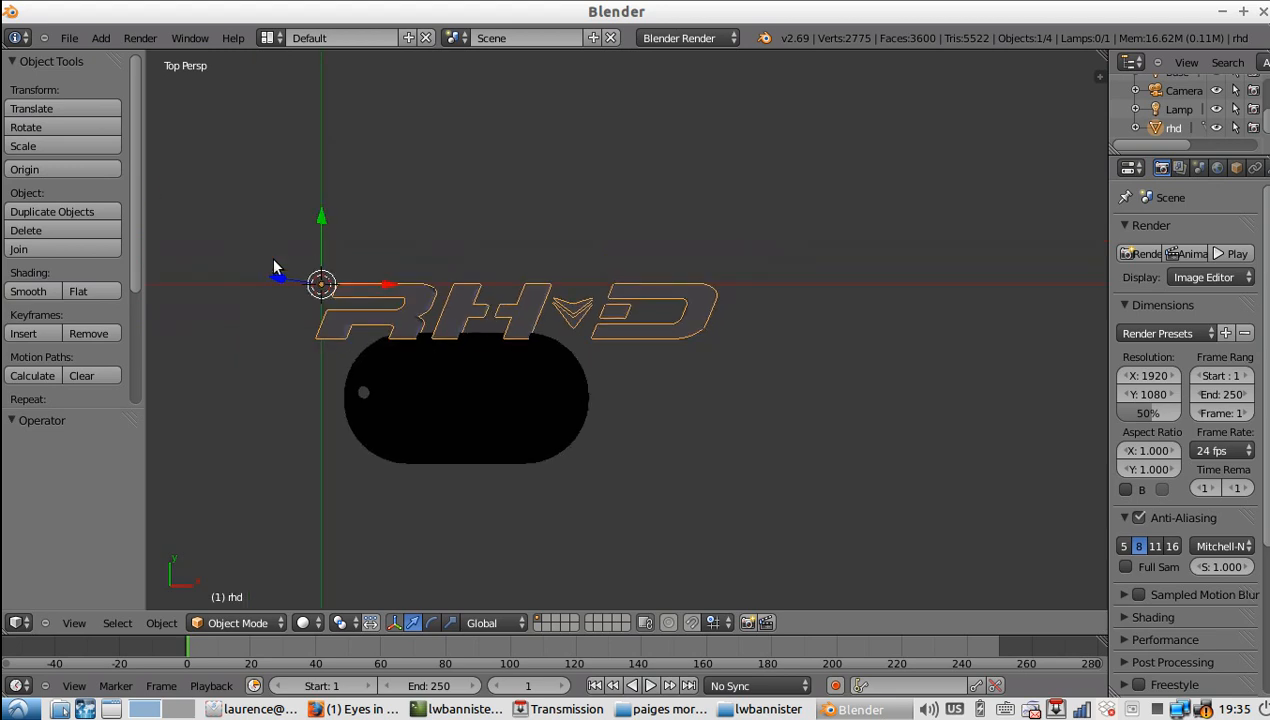
key("s")
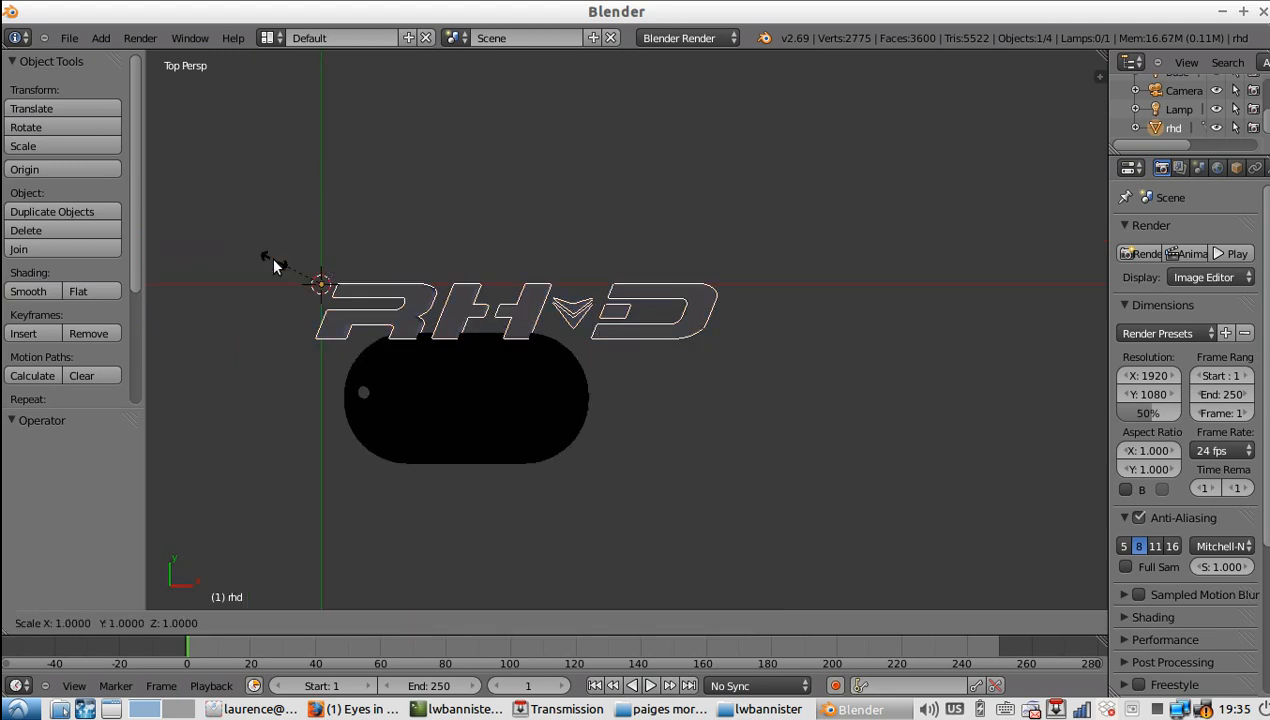
key("shift+z")
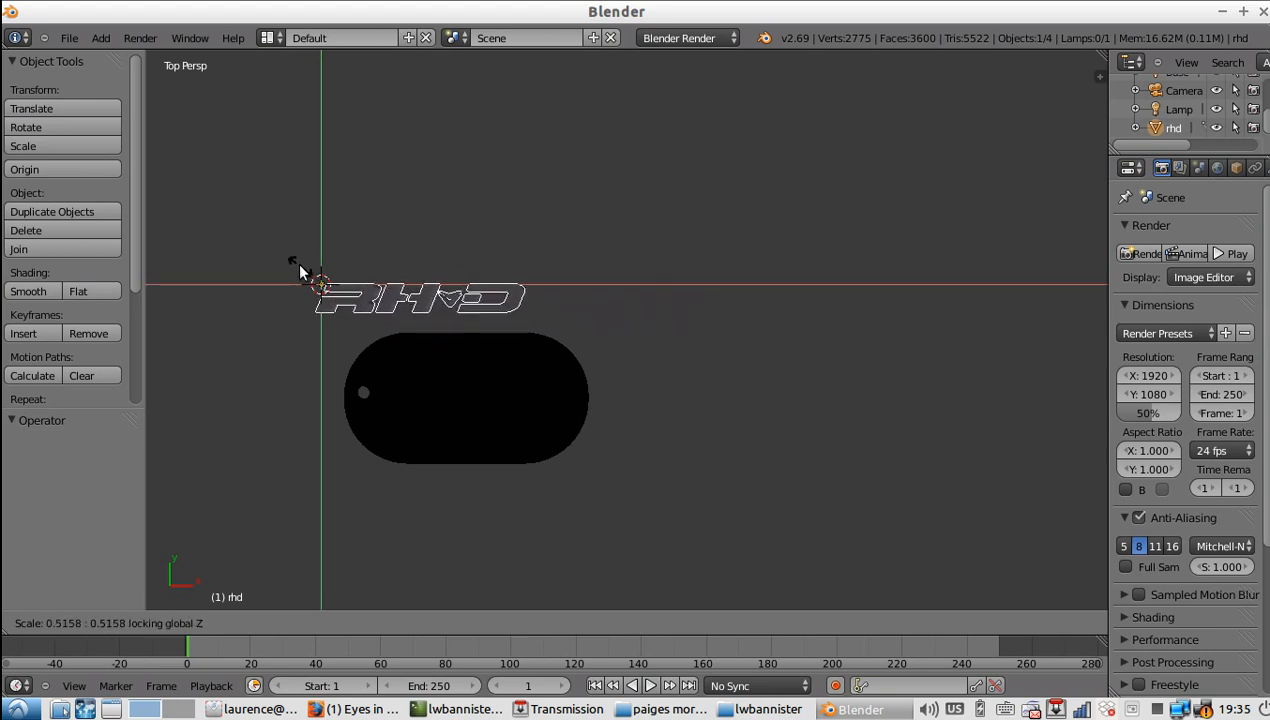
left_click(299, 270)
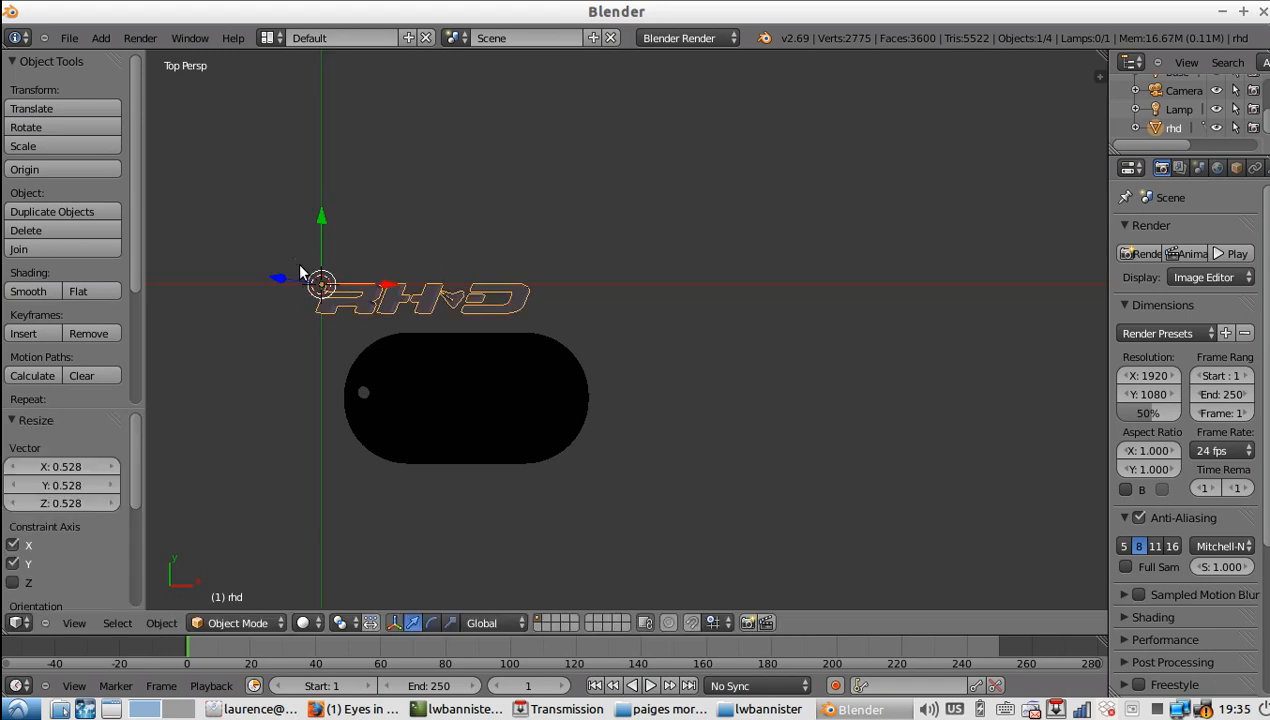
Move the rhd logo about 0.028 along X and -0.045 along Y onto the base.
key("g")
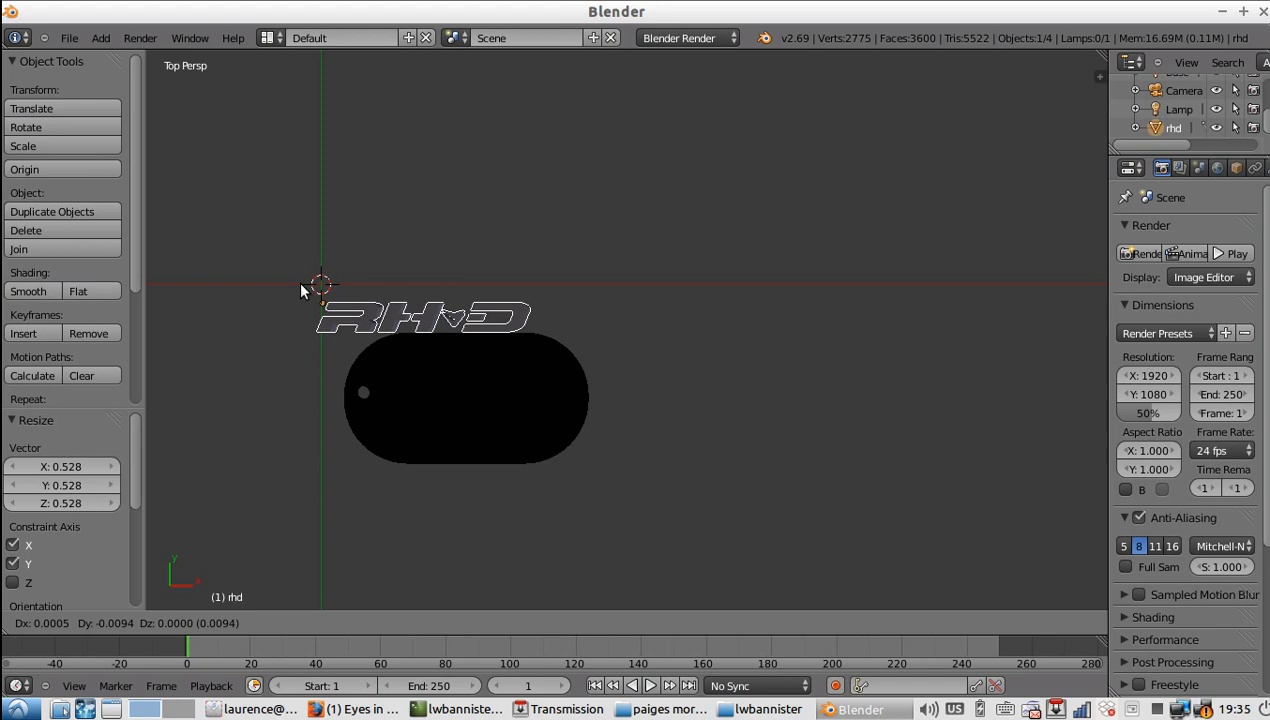
key("Escape")
key("g")
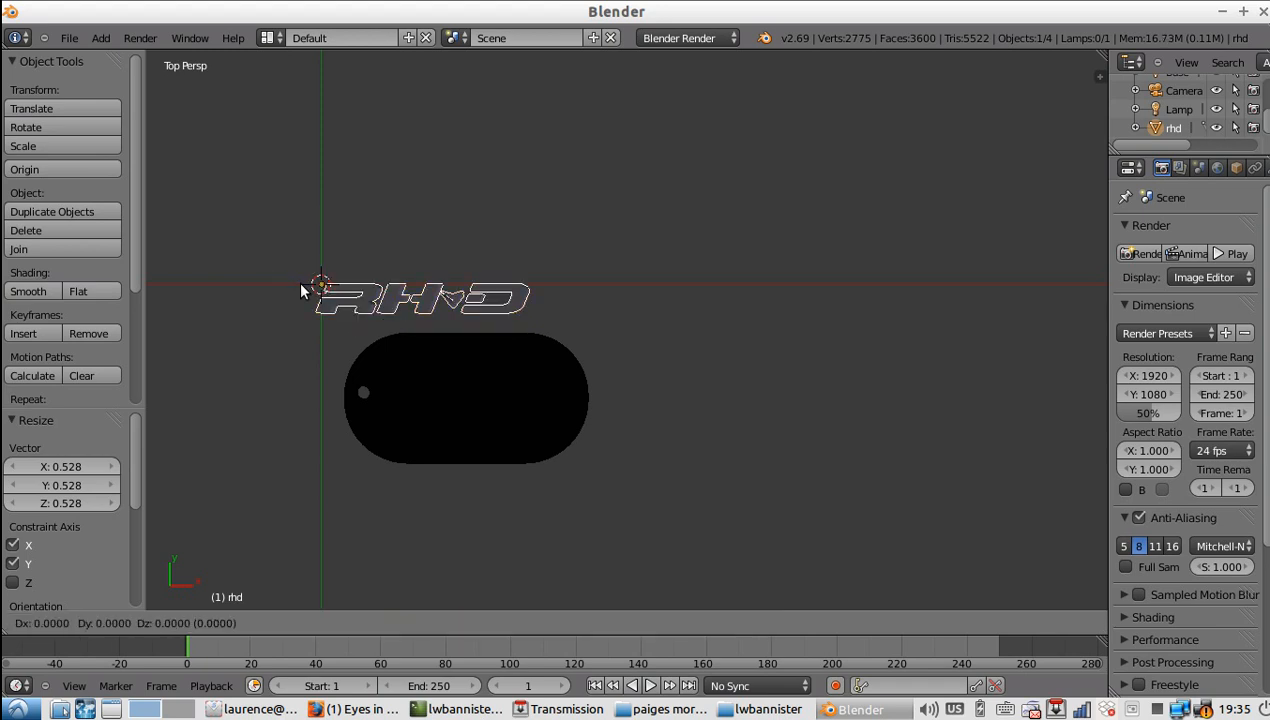
key("x")
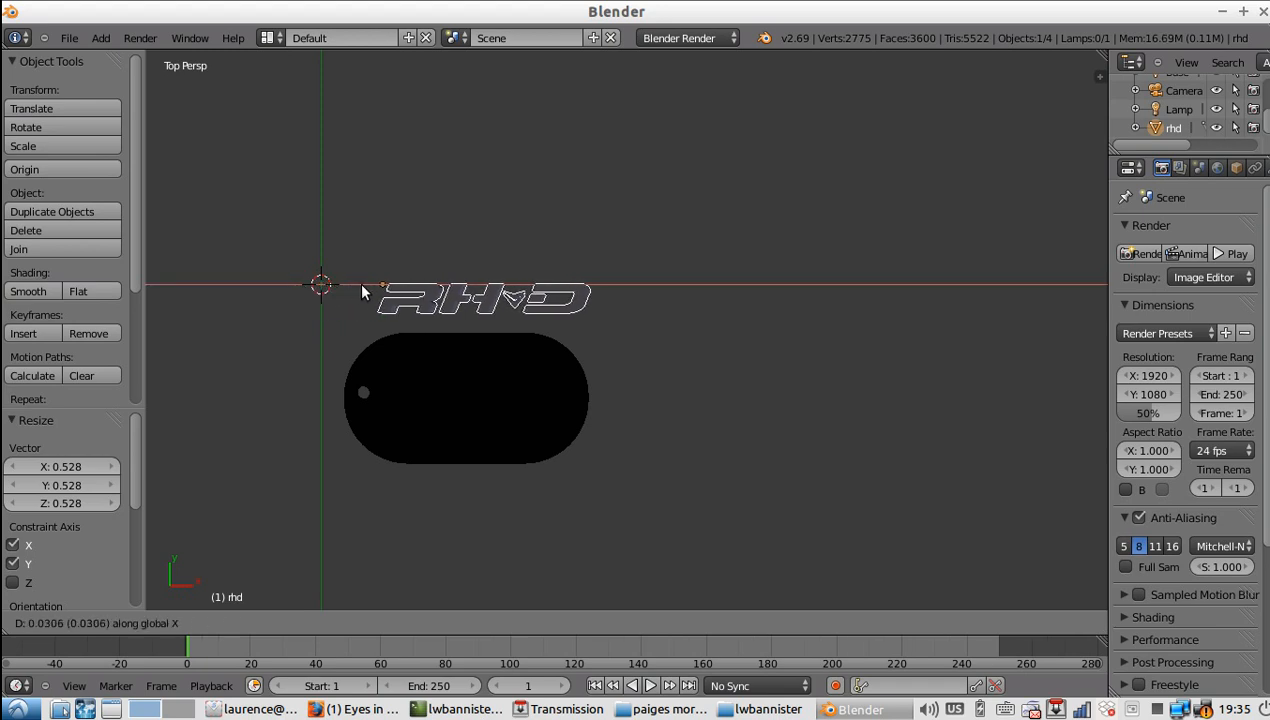
left_click(356, 287)
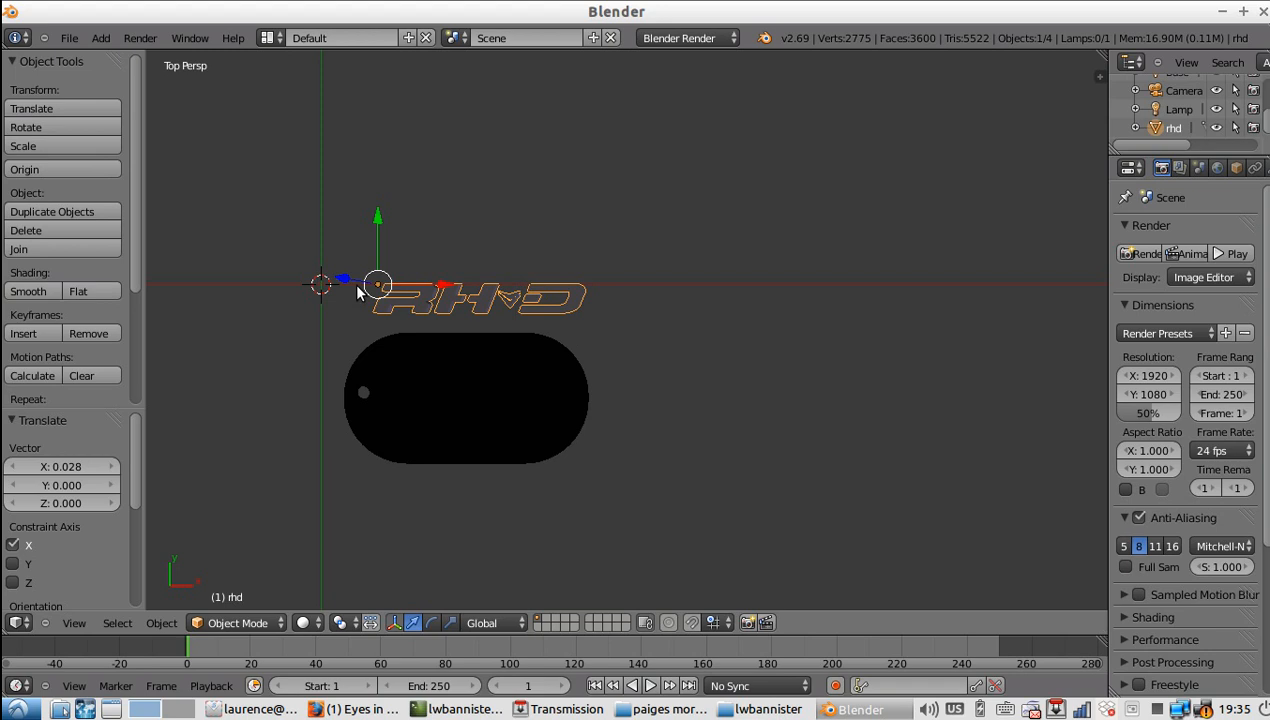
key("g")
key("y")
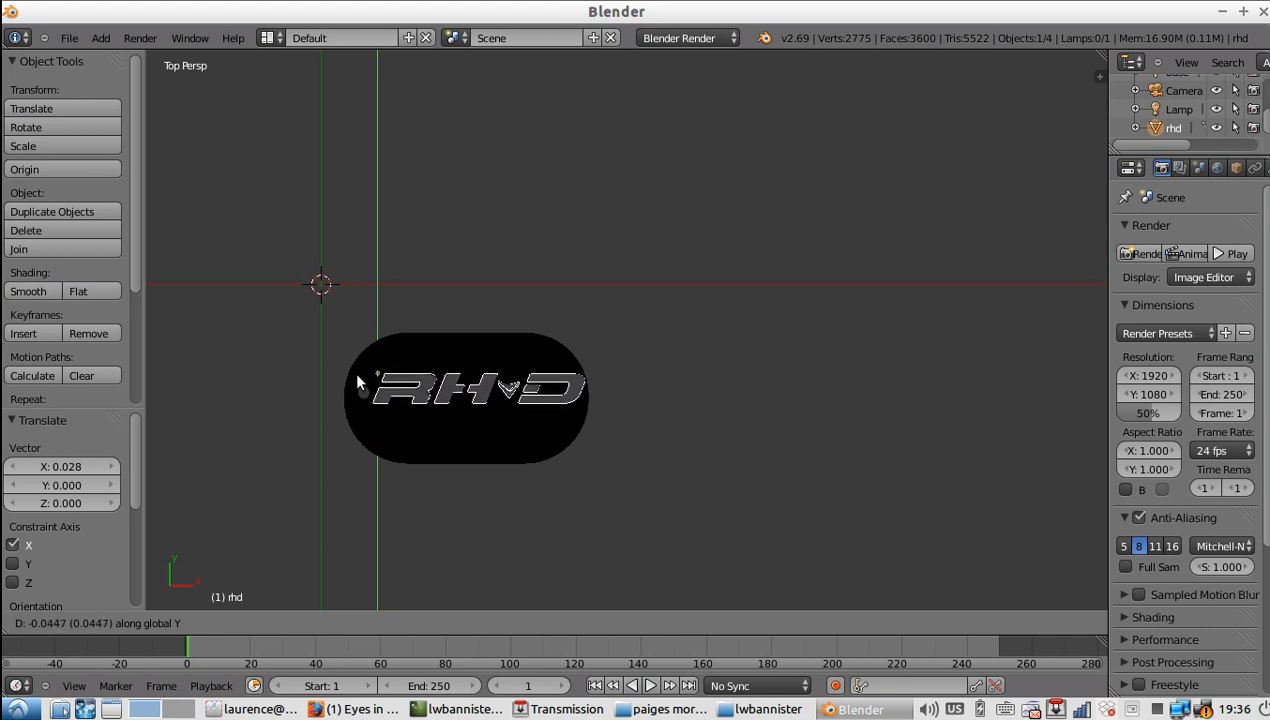
left_click(358, 382)
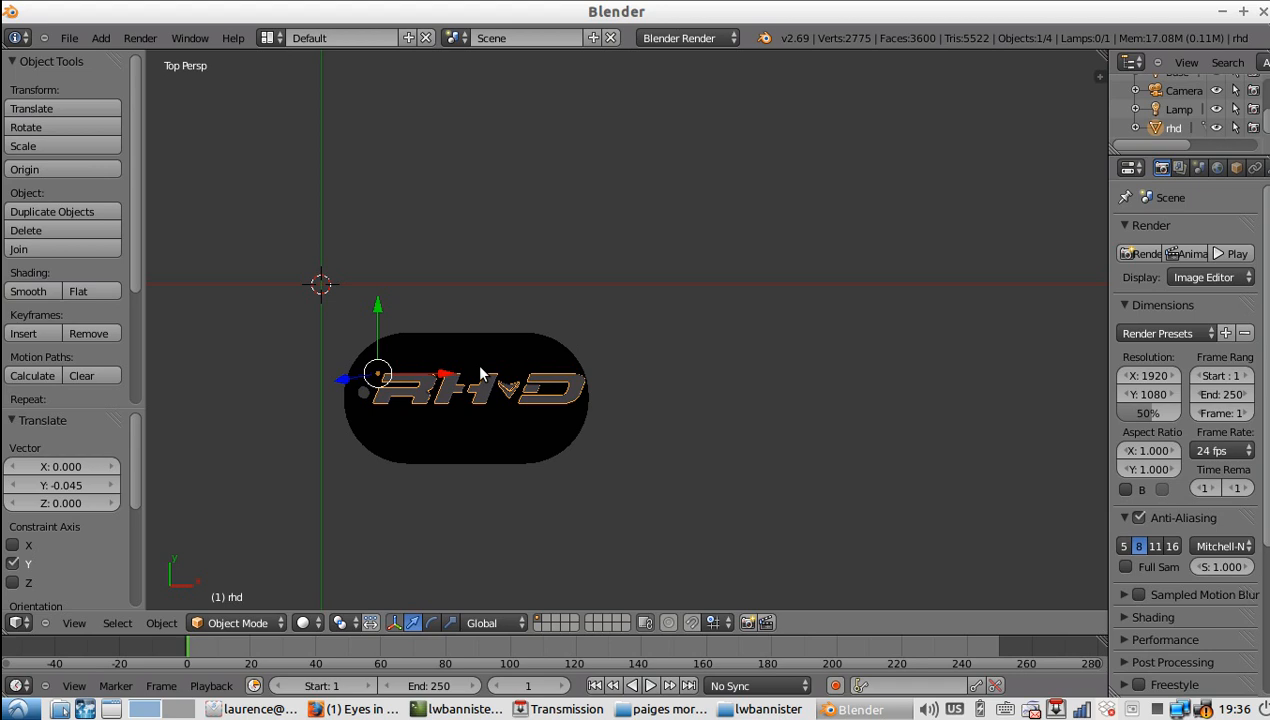
Scale the rhd logo to about 0.838 in X and Y with the global Z axis locked.
key("s")
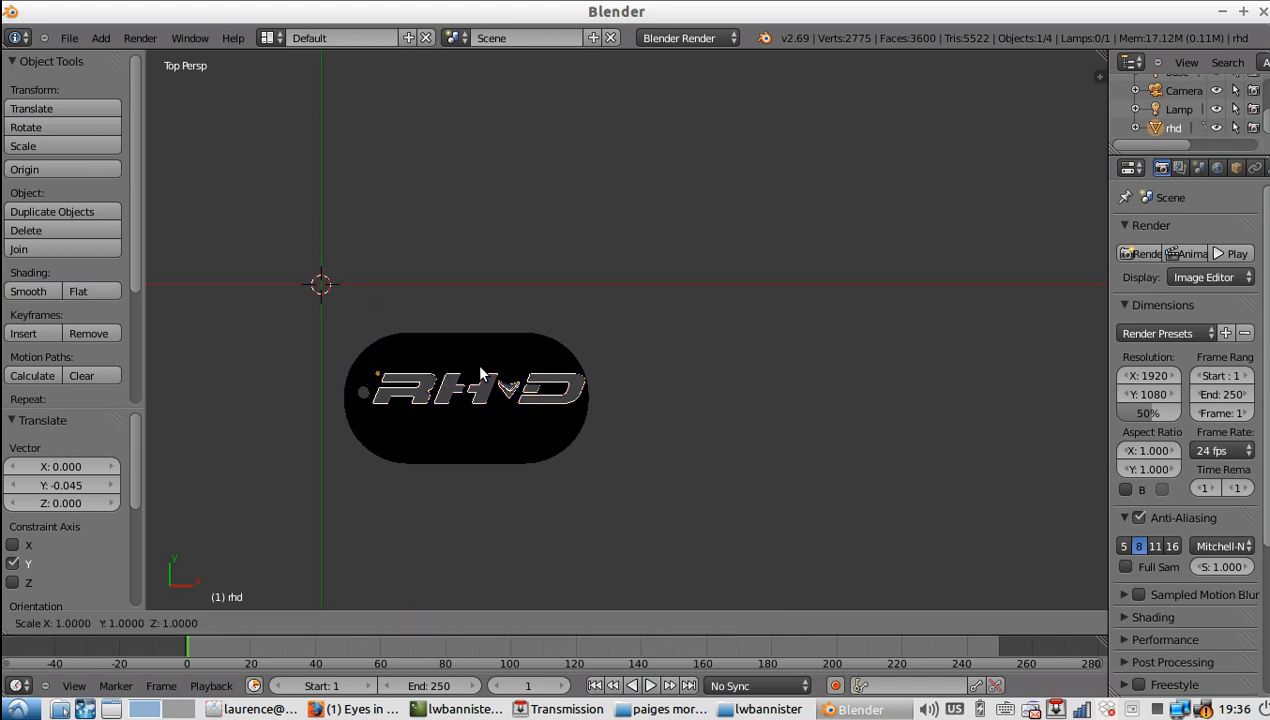
key("shift+z")
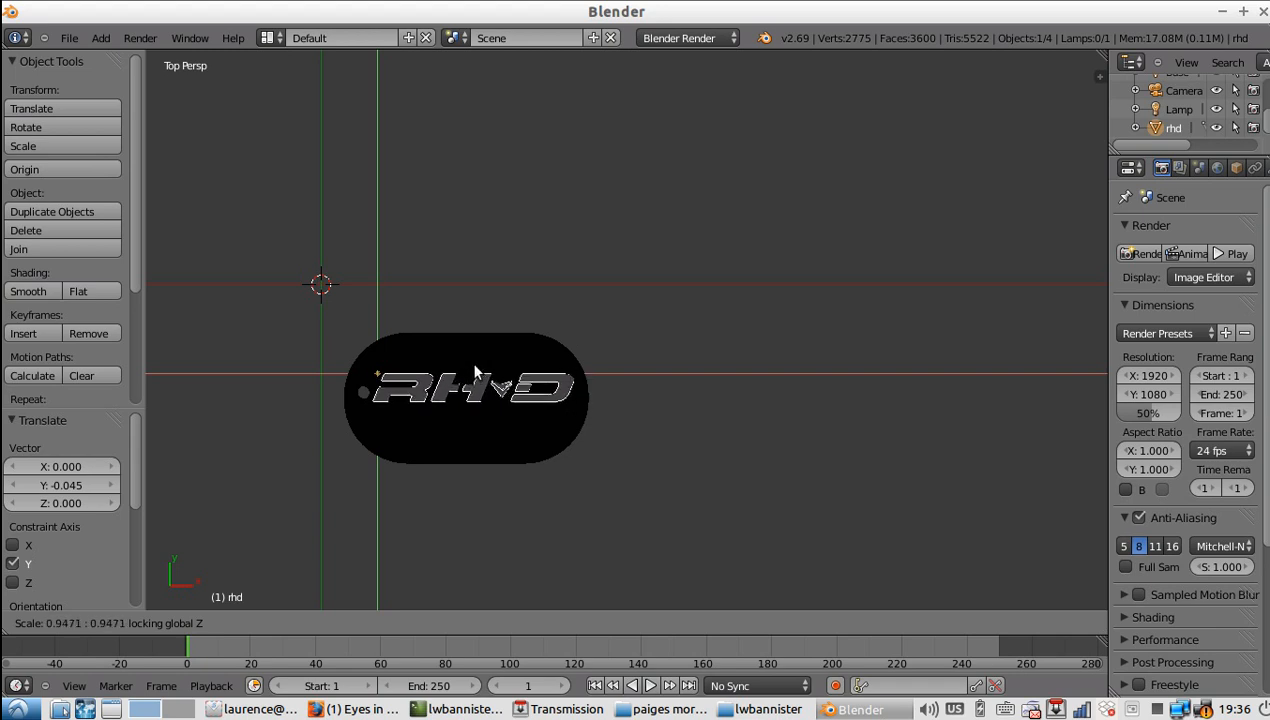
left_click(462, 366)
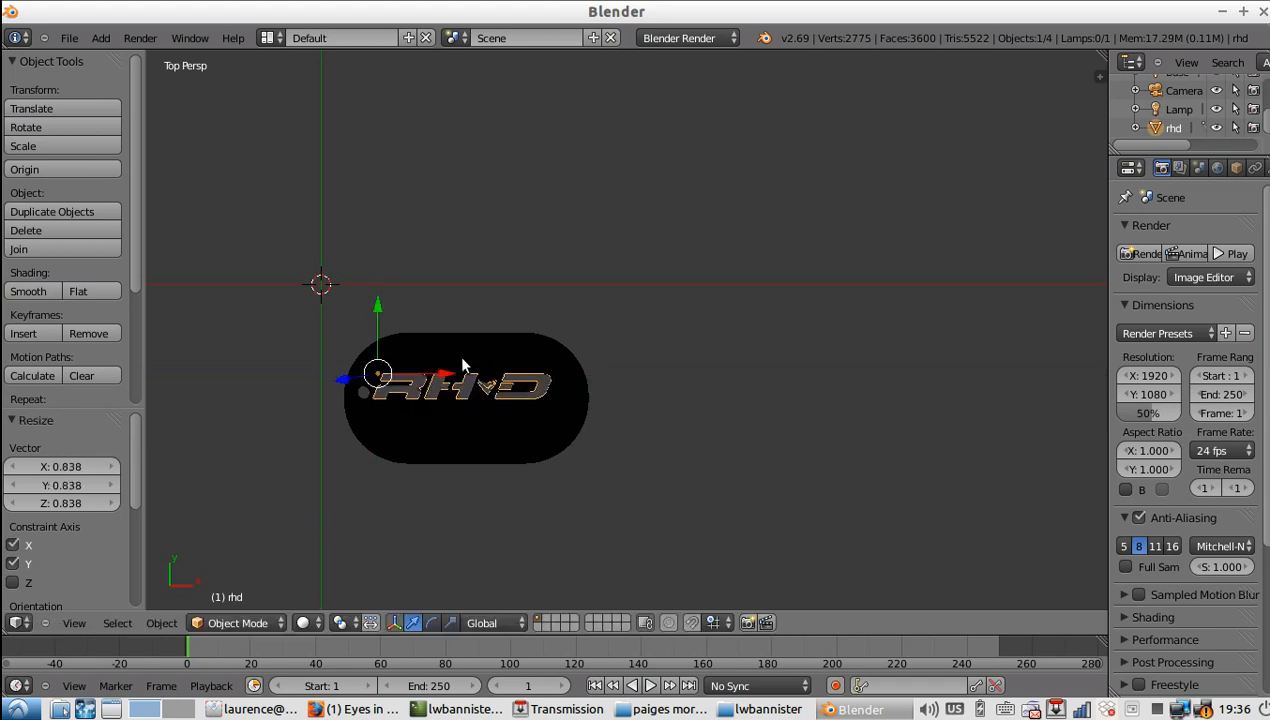
Center the rhd logo on the base by moving it about 0.006 along X and -0.004 along Y.
key("g")
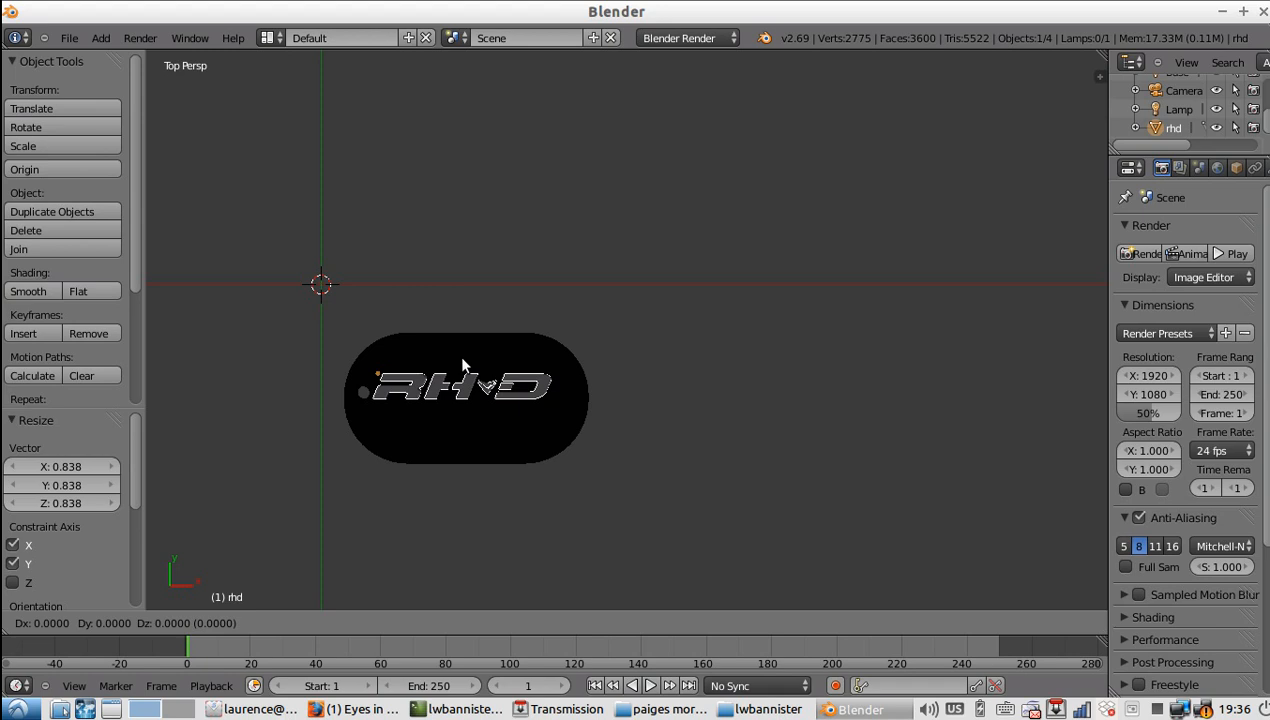
key("x")
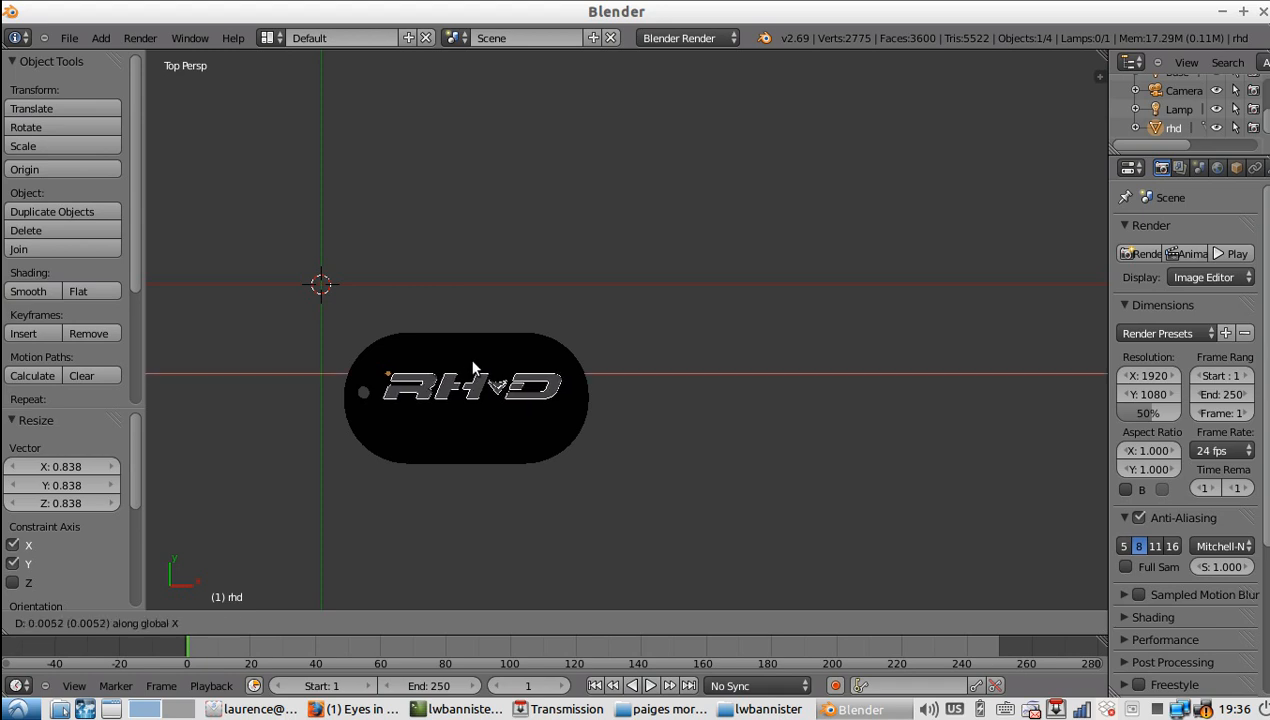
left_click(474, 368)
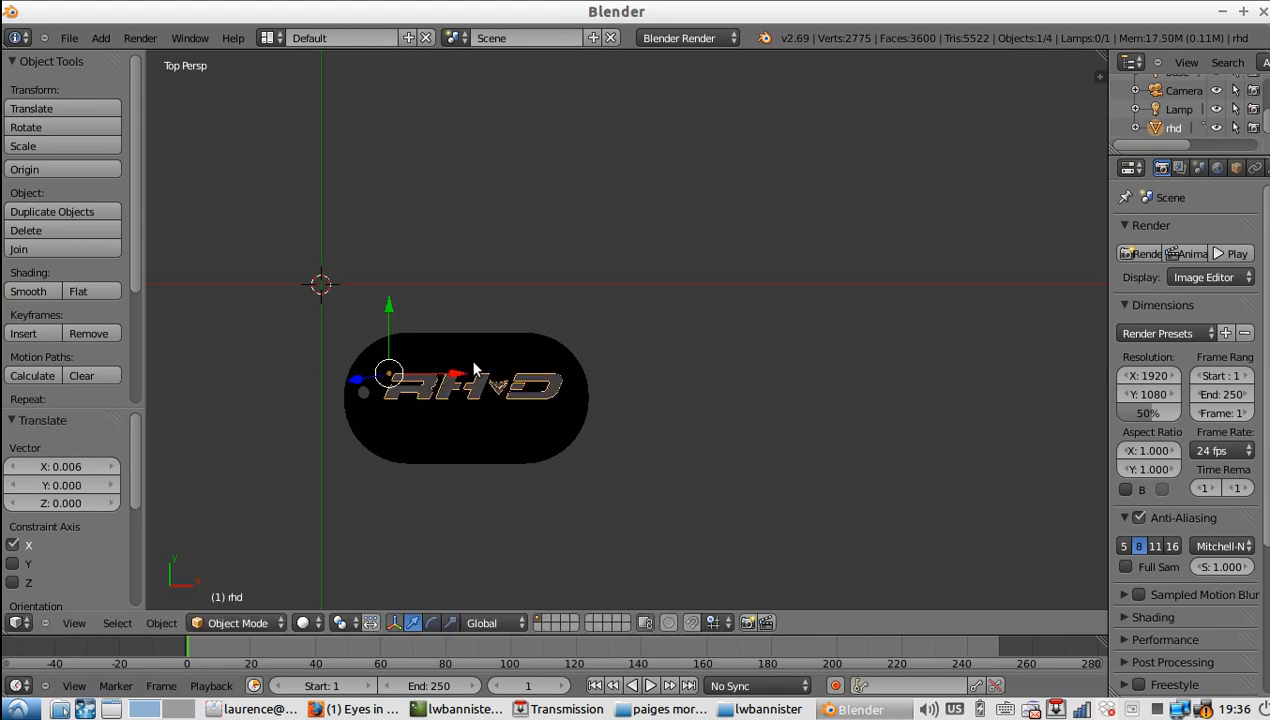
key("g")
key("y")
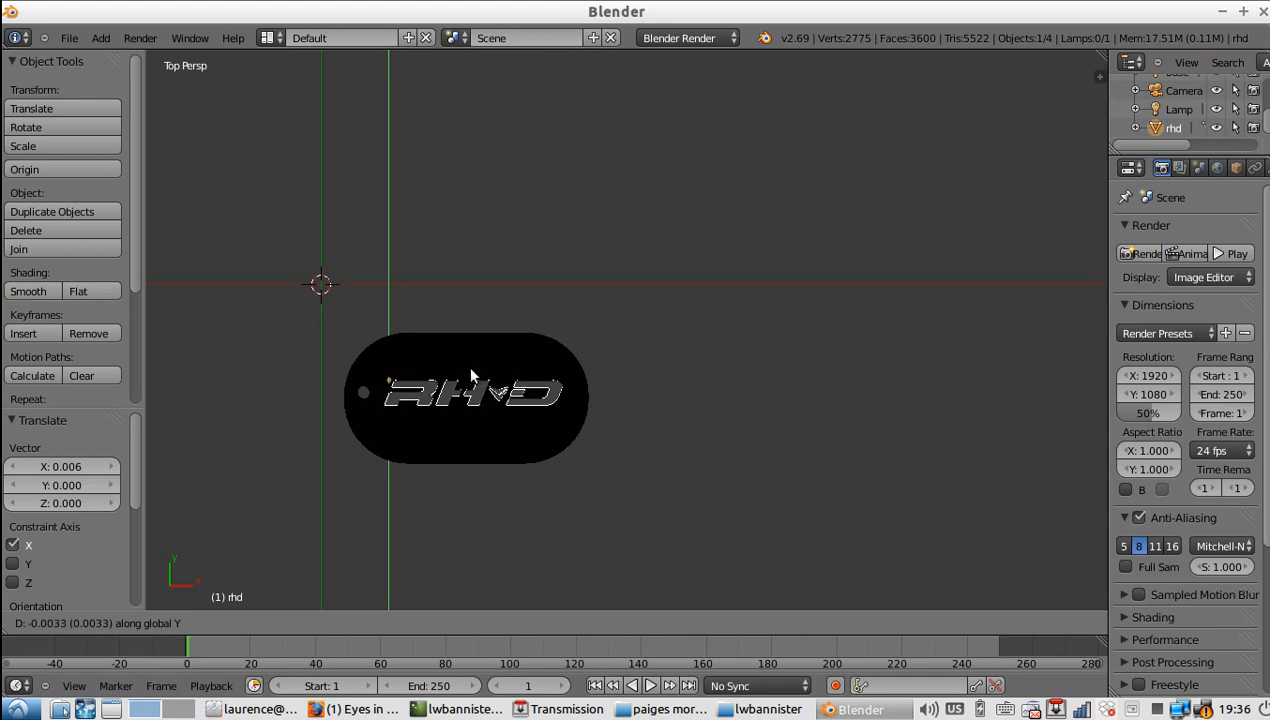
left_click(472, 375)
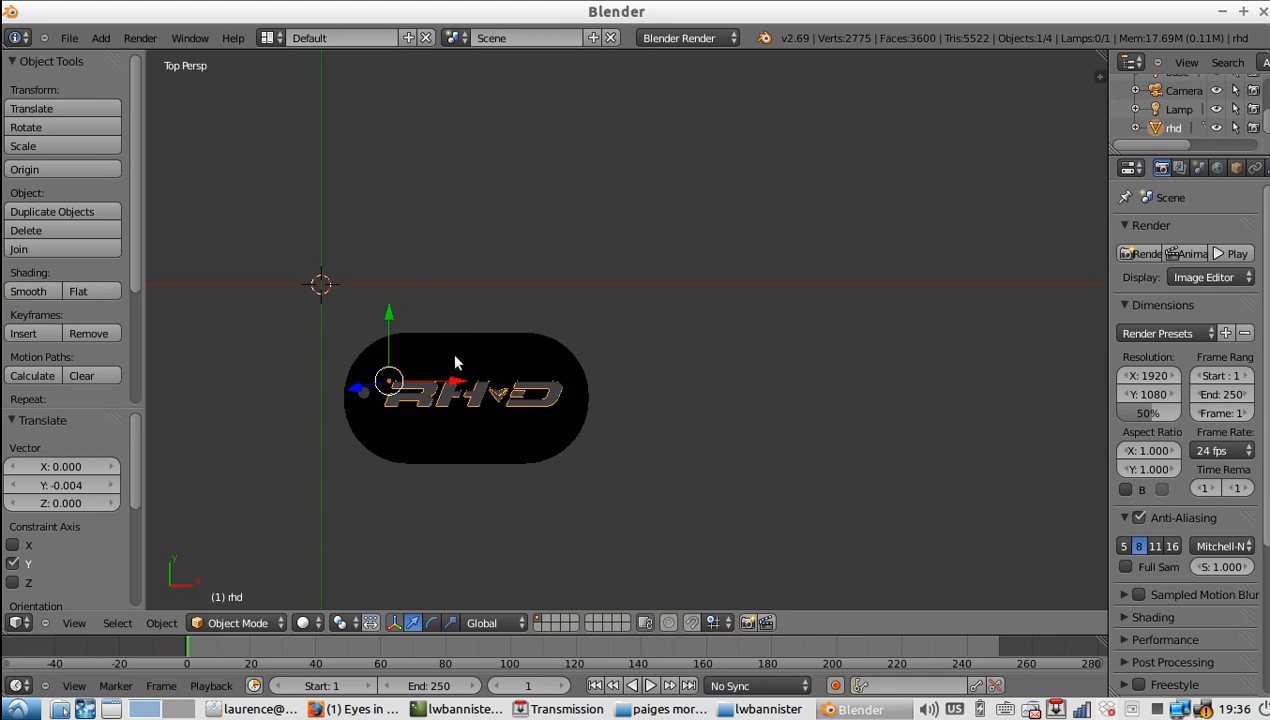
Inspect the logo on the base in Rendered viewport shading from above, edge-on and at oblique angles.
left_click(303, 623)
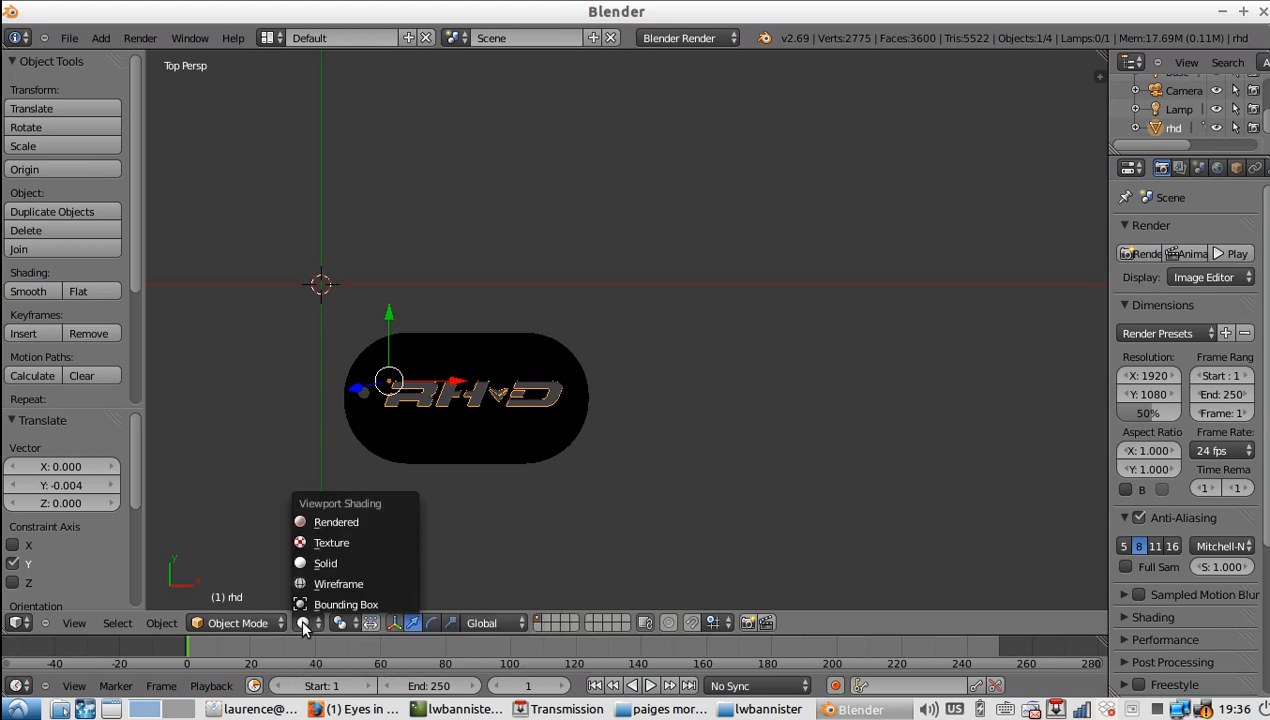
left_click(322, 524)
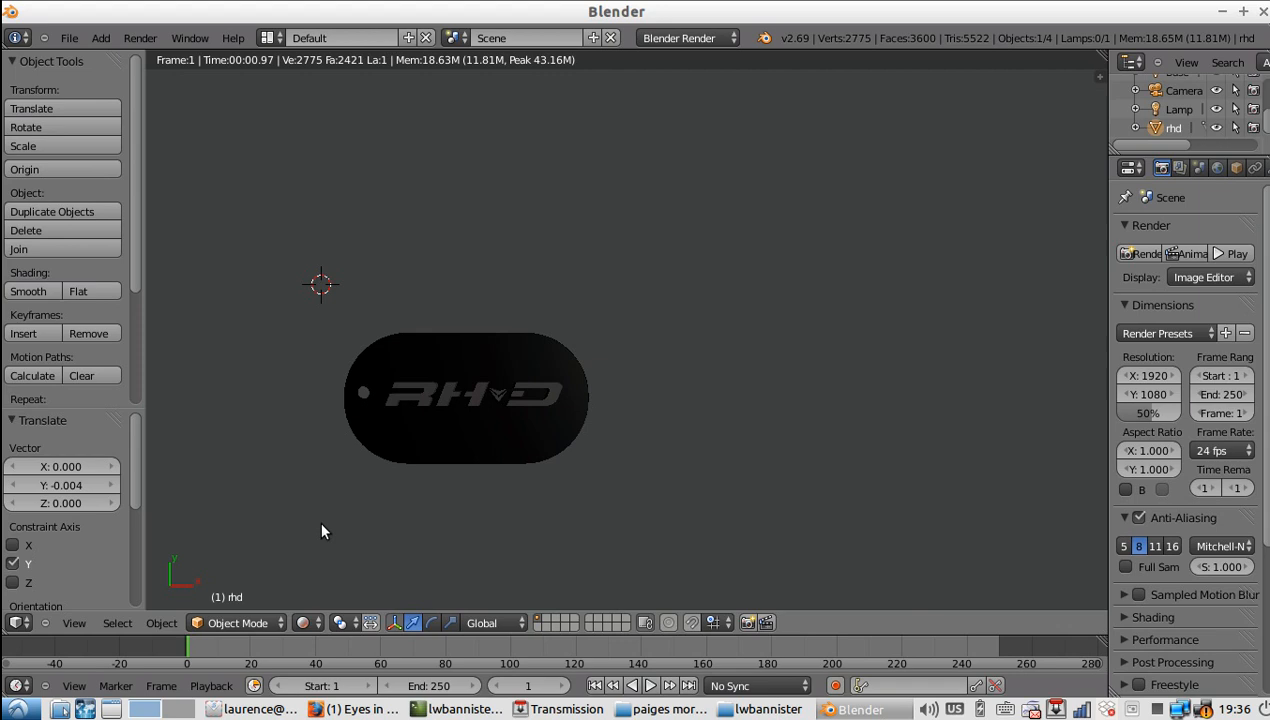
key("KP_2")
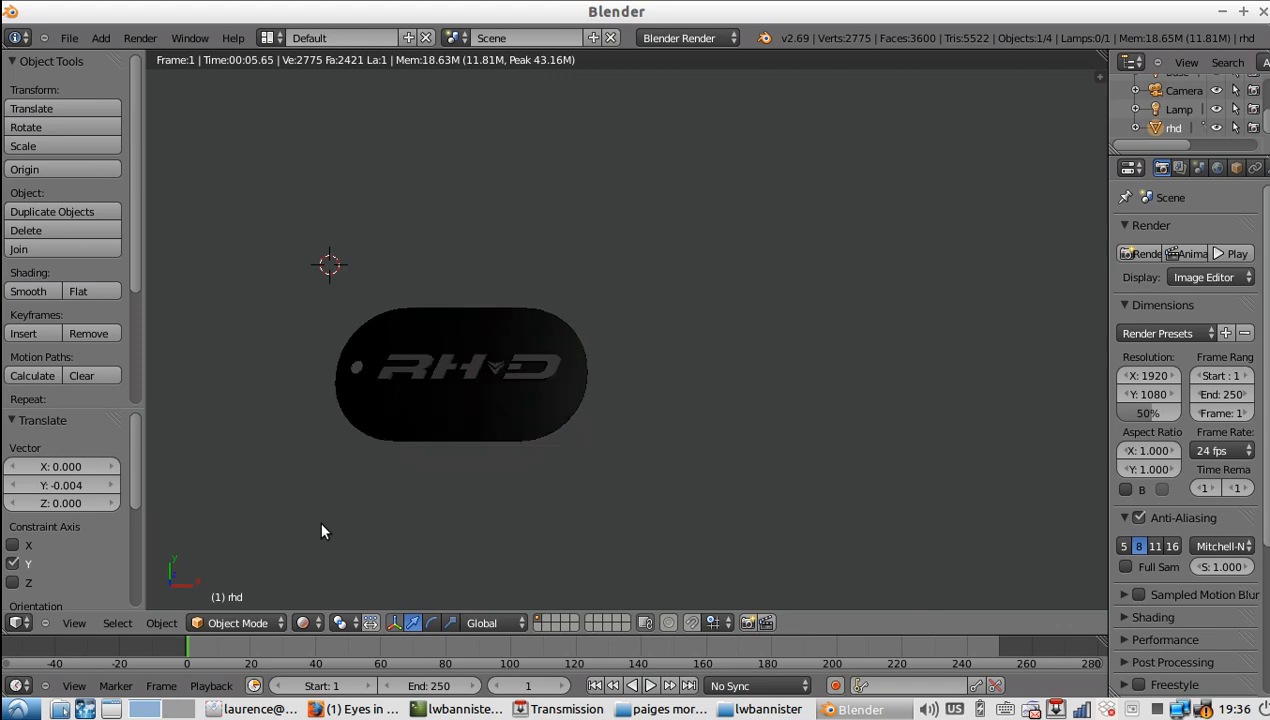
key("KP_1")
key("KP_2")
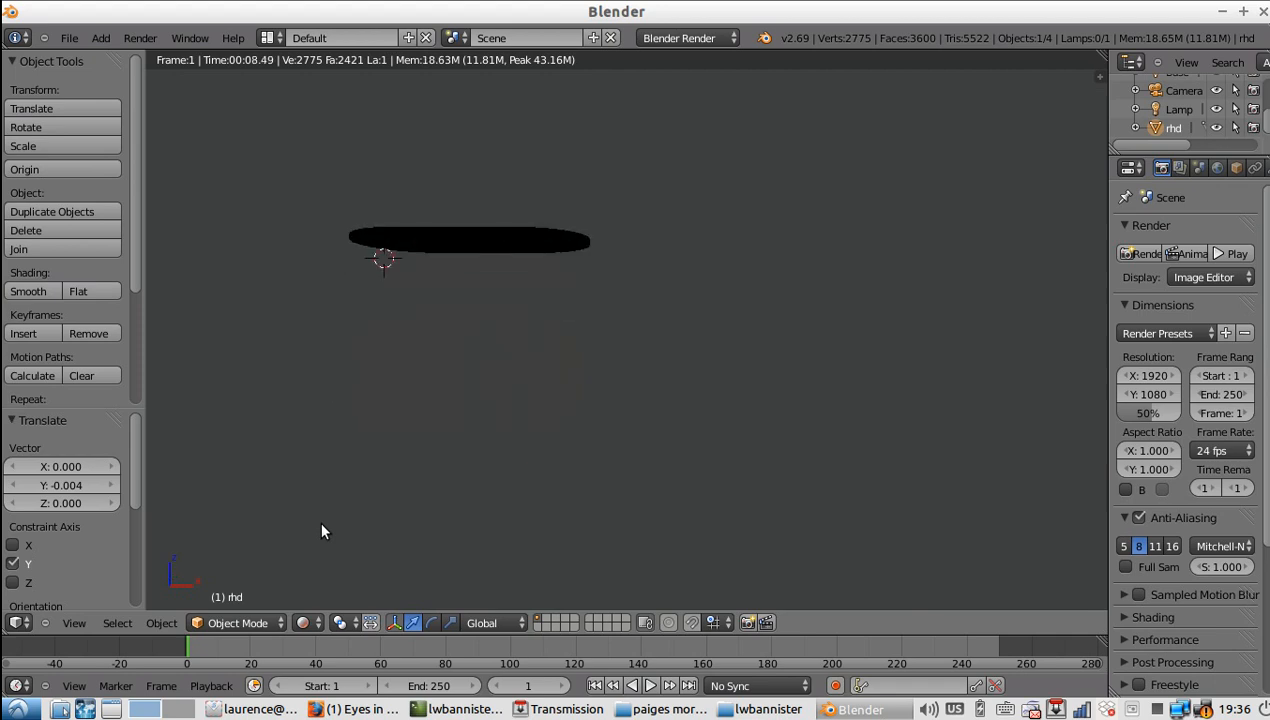
key("KP_8")
key("KP_8")
key("KP_8")
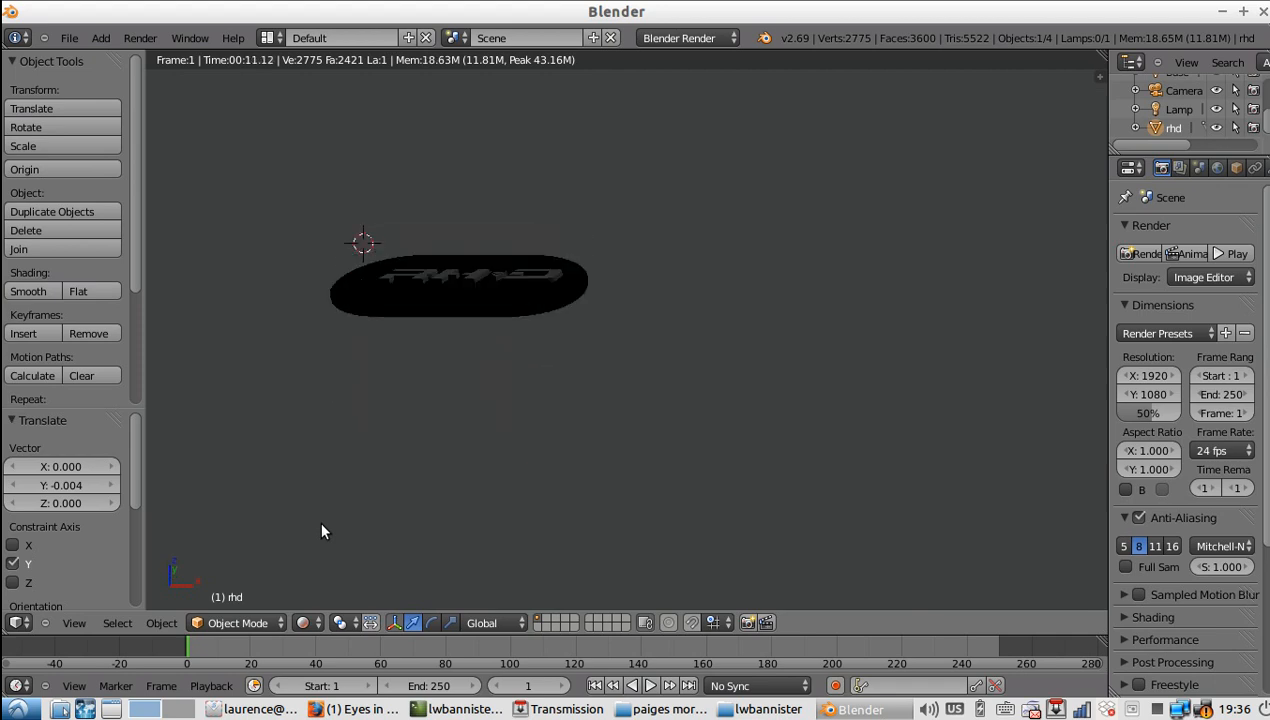
key("KP_8")
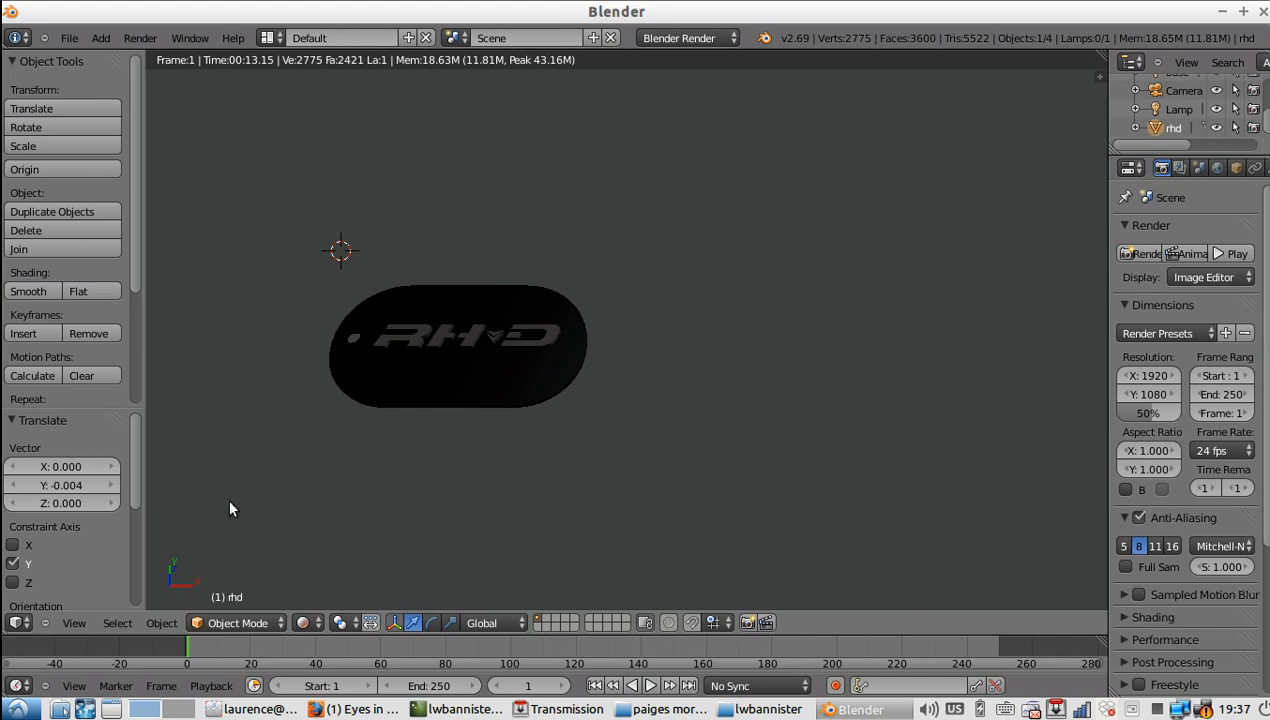
Check the logo and base in Wireframe shading and return the viewport to Solid shading.
left_click(305, 622)
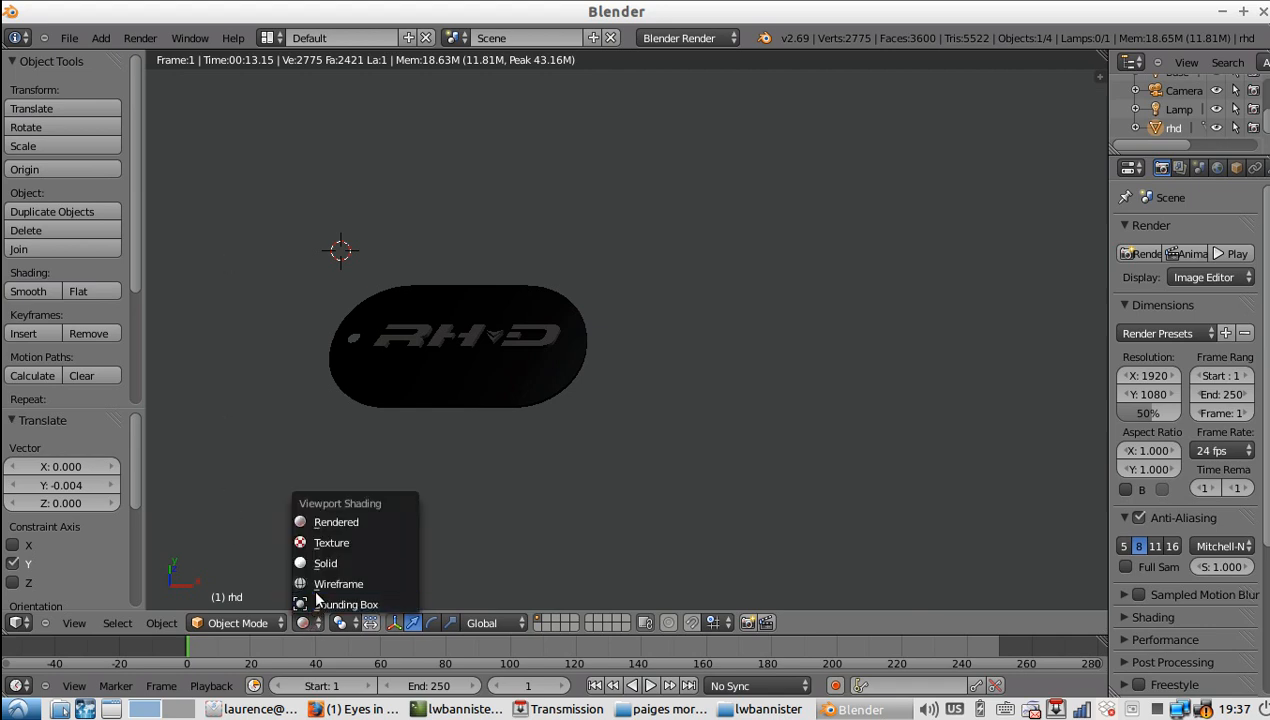
left_click(315, 593)
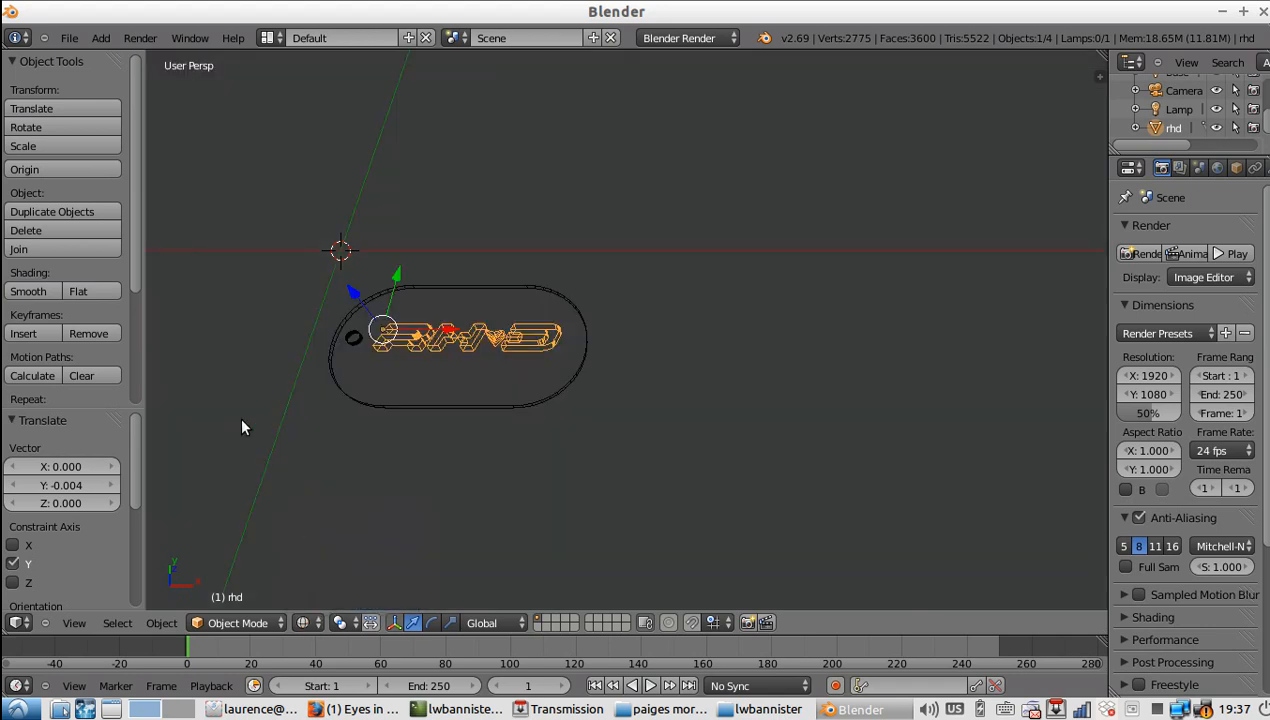
left_click(305, 622)
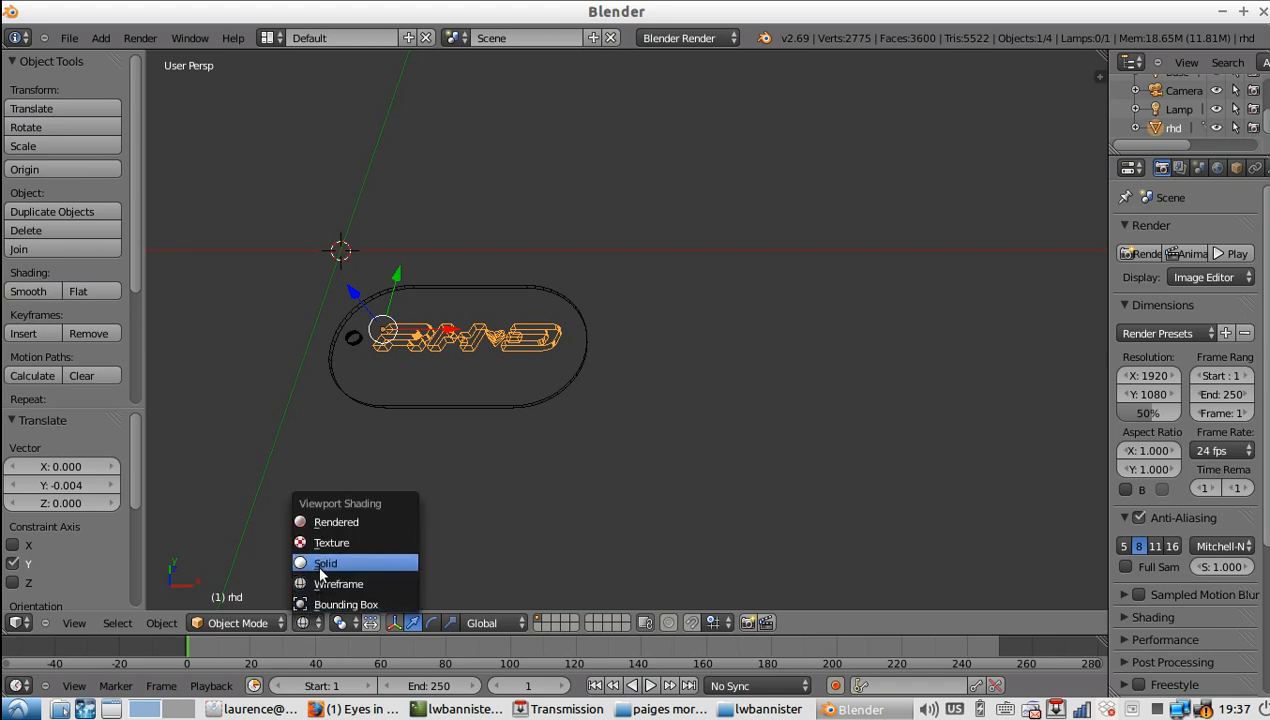
left_click(322, 564)
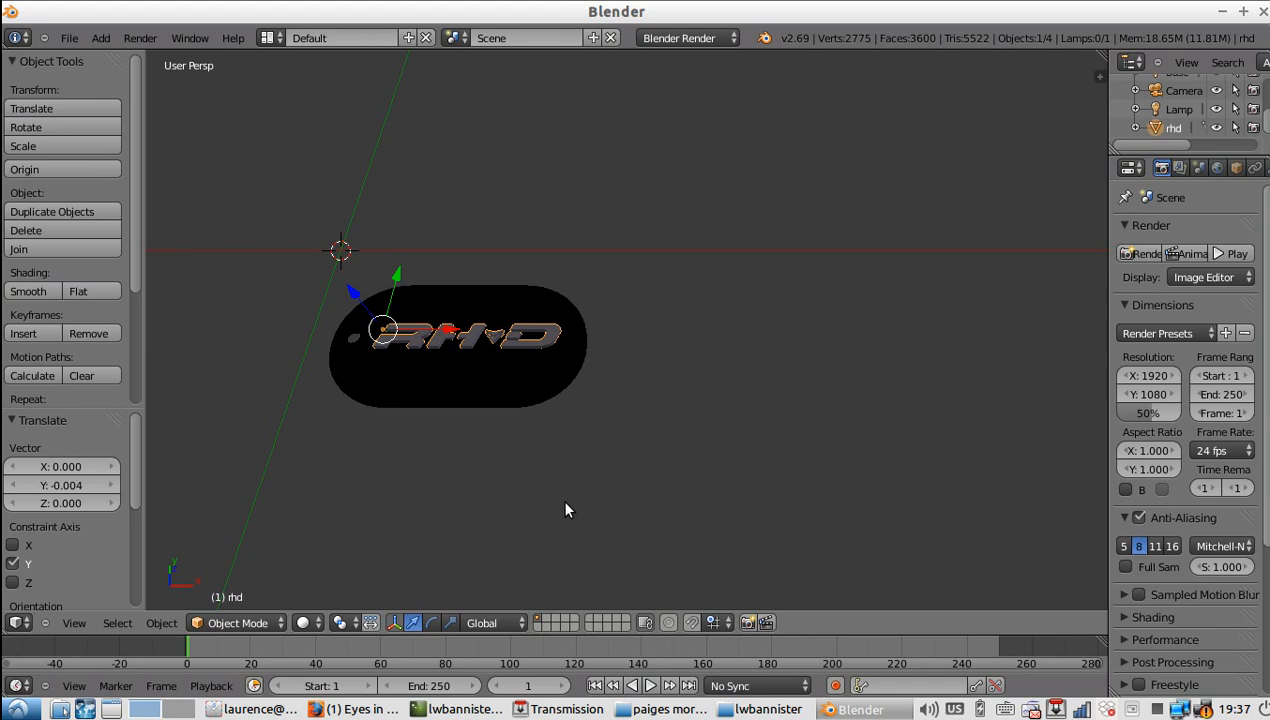
Box-select the rhd logo and the base from the top view and join them into one object.
key("KP_7")
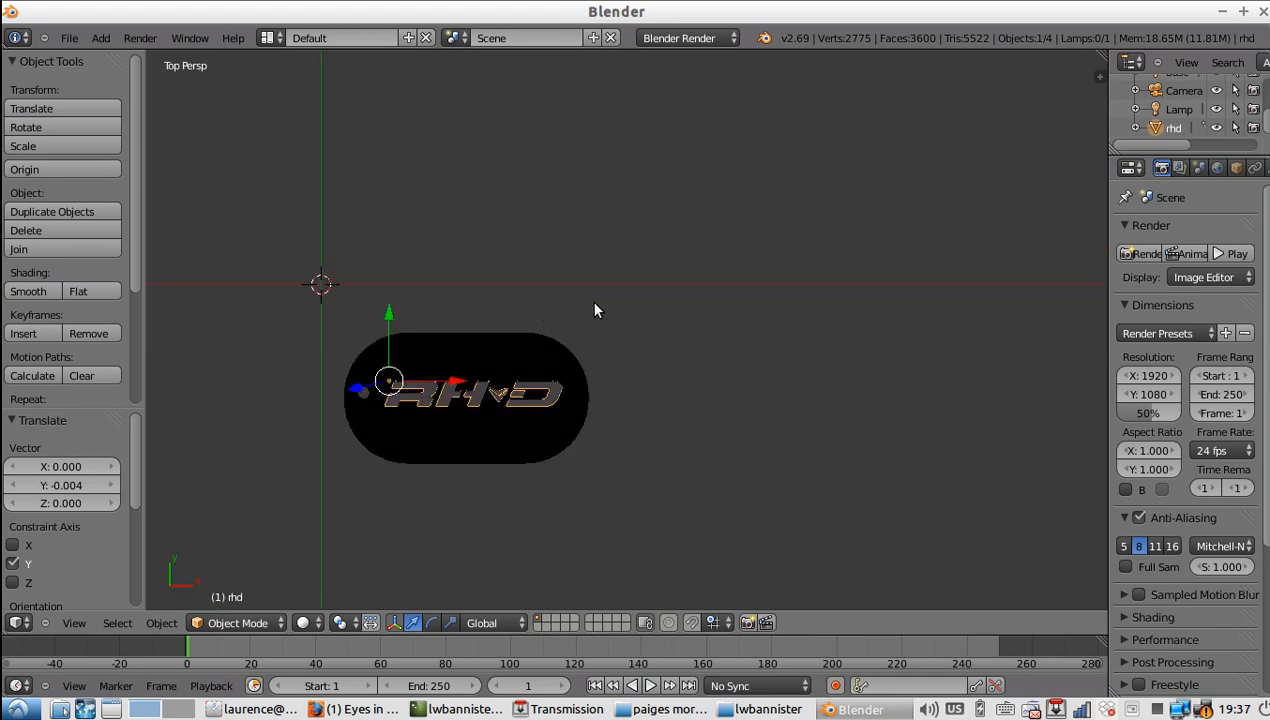
key("b")
left_click_drag(594, 303, 333, 511)
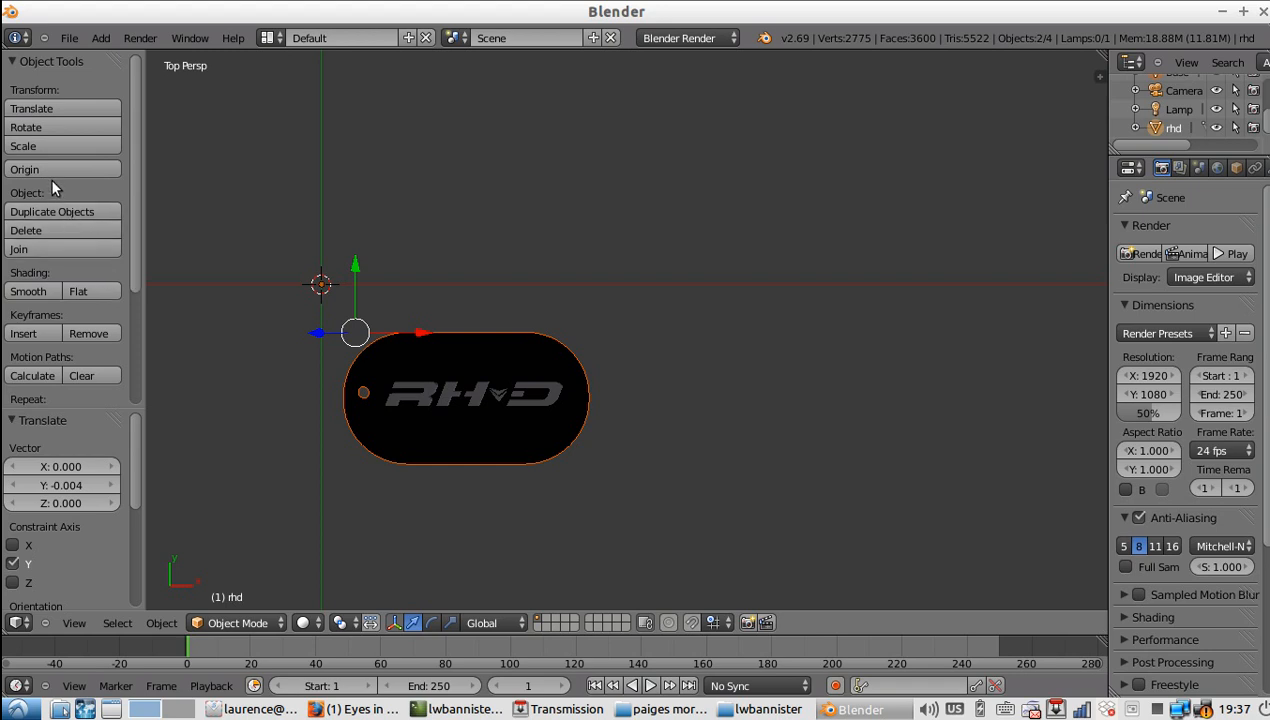
left_click(52, 249)
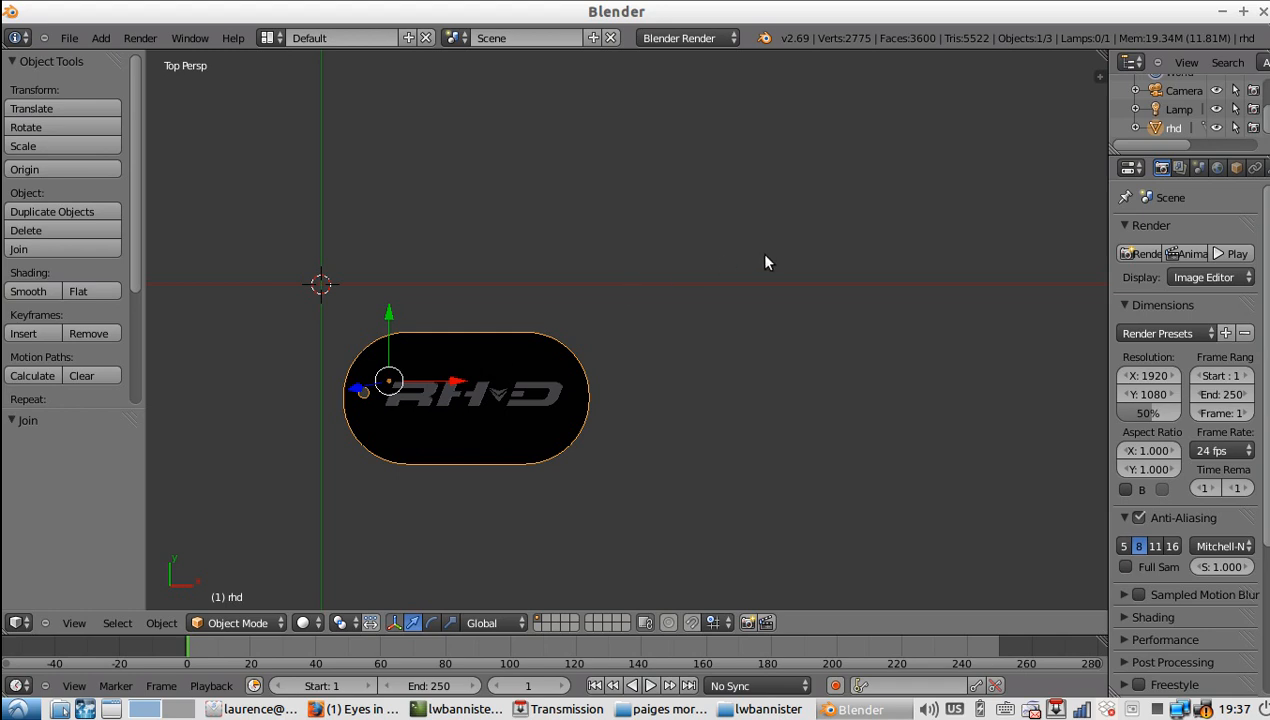
Examine the joined tag obliquely and nearly edge-on, from the front around to the opposite side.
key("KP_2")
key("KP_2")
key("KP_2")
key("KP_2")
key("KP_2")
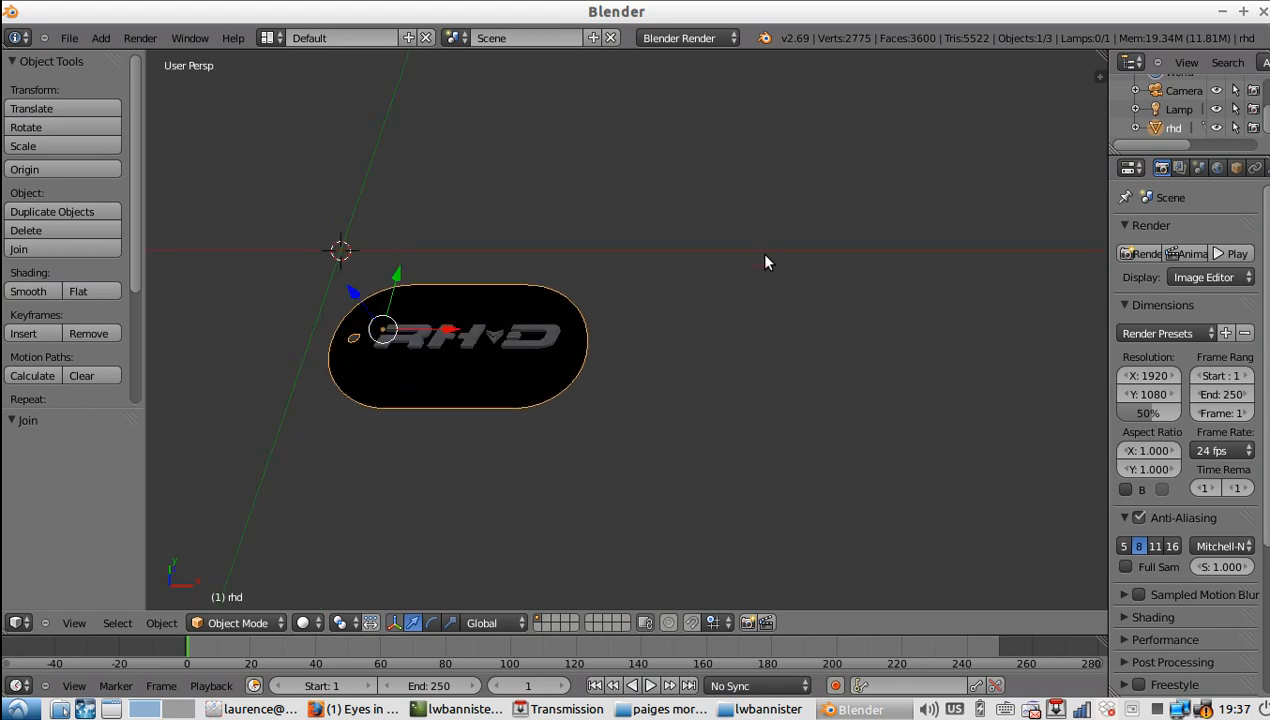
key("KP_2")
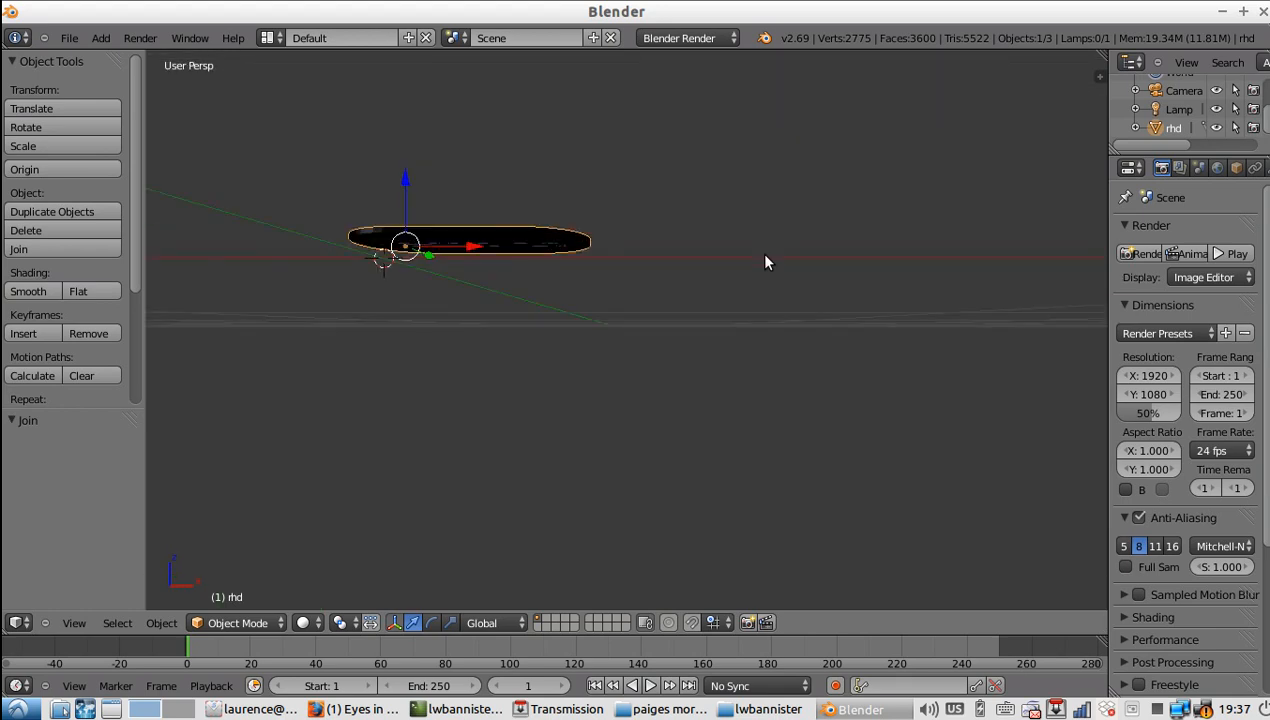
key("KP_4")
key("KP_4")
key("KP_4")
key("KP_4")
key("KP_4")
key("KP_4")
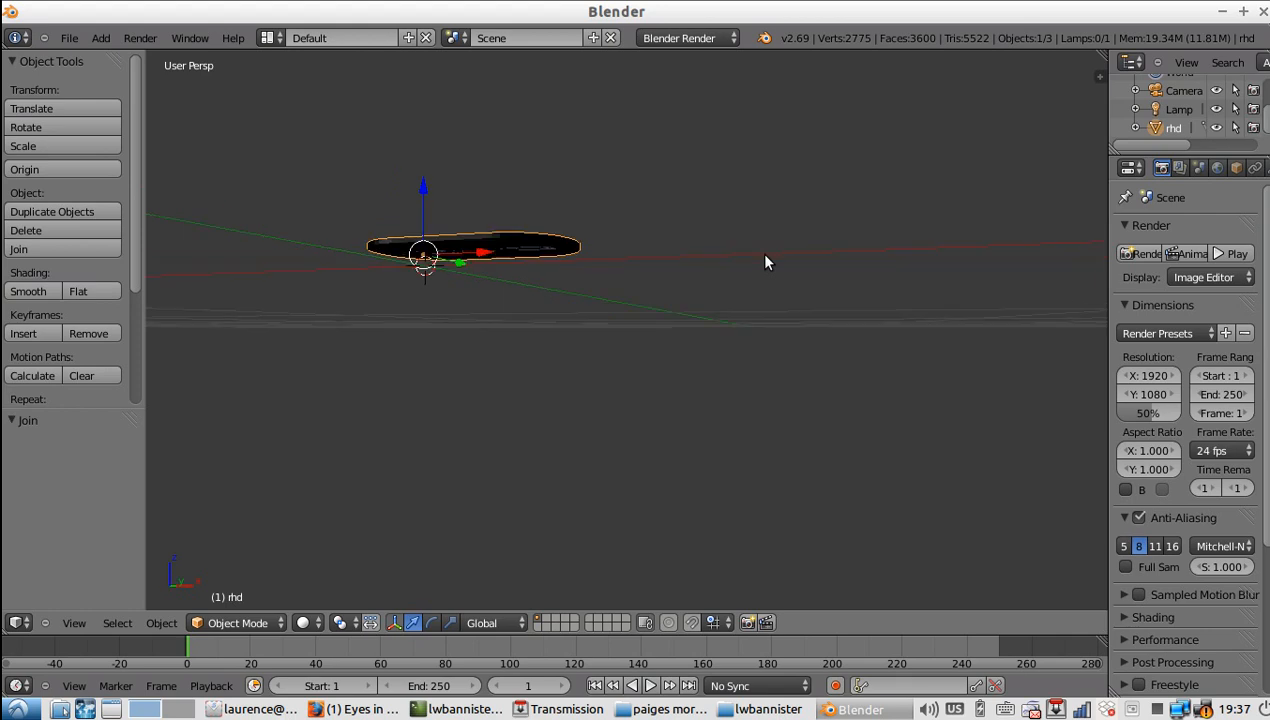
key("KP_4")
key("KP_4")
key("KP_4")
key("KP_4")
key("KP_4")
key("KP_4")
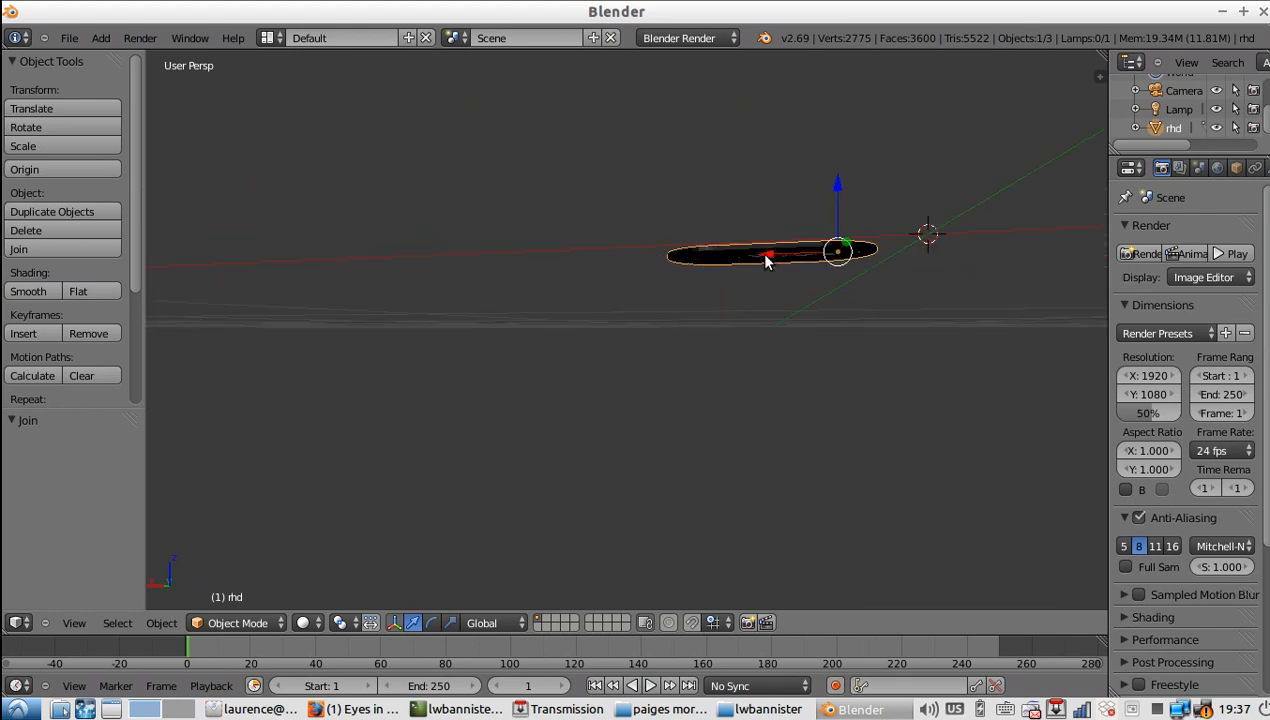
Examine the raised lettering and the surface of the joined tag at tilted and upside-down angles.
key("KP_8")
key("KP_8")
key("KP_8")
key("KP_8")
key("KP_8")
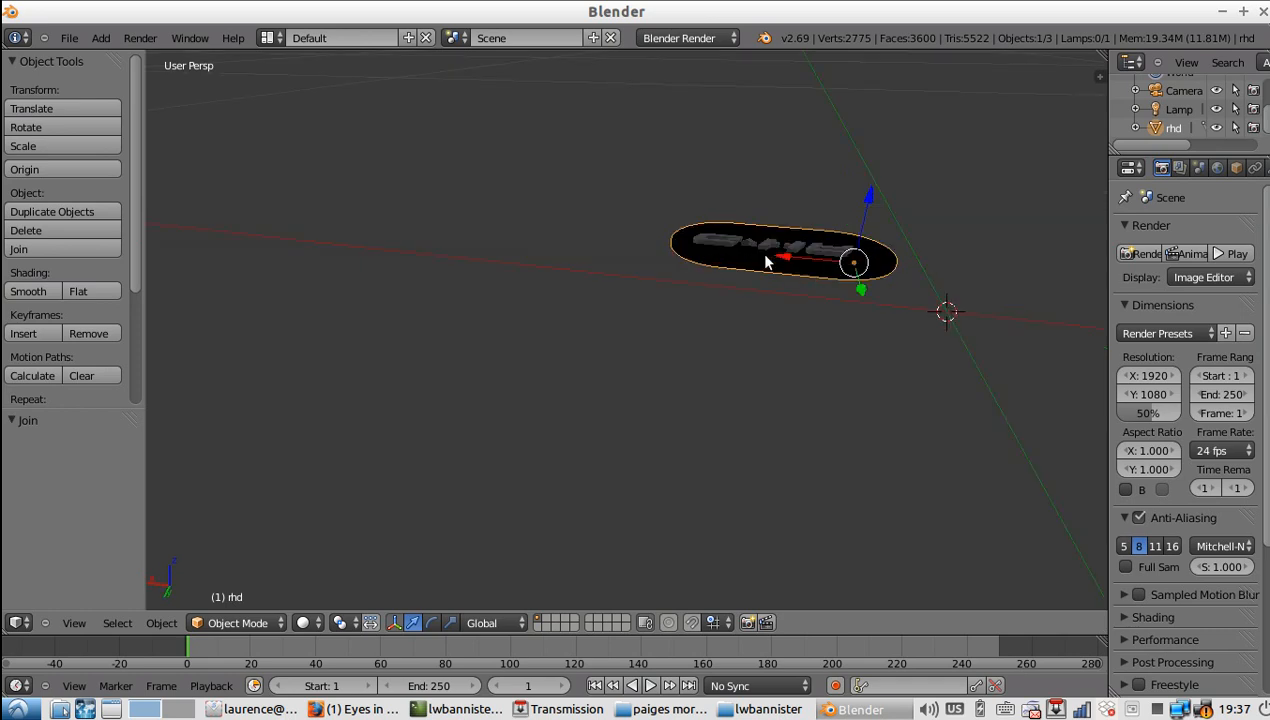
key("KP_8")
key("KP_8")
key("KP_8")
key("KP_8")
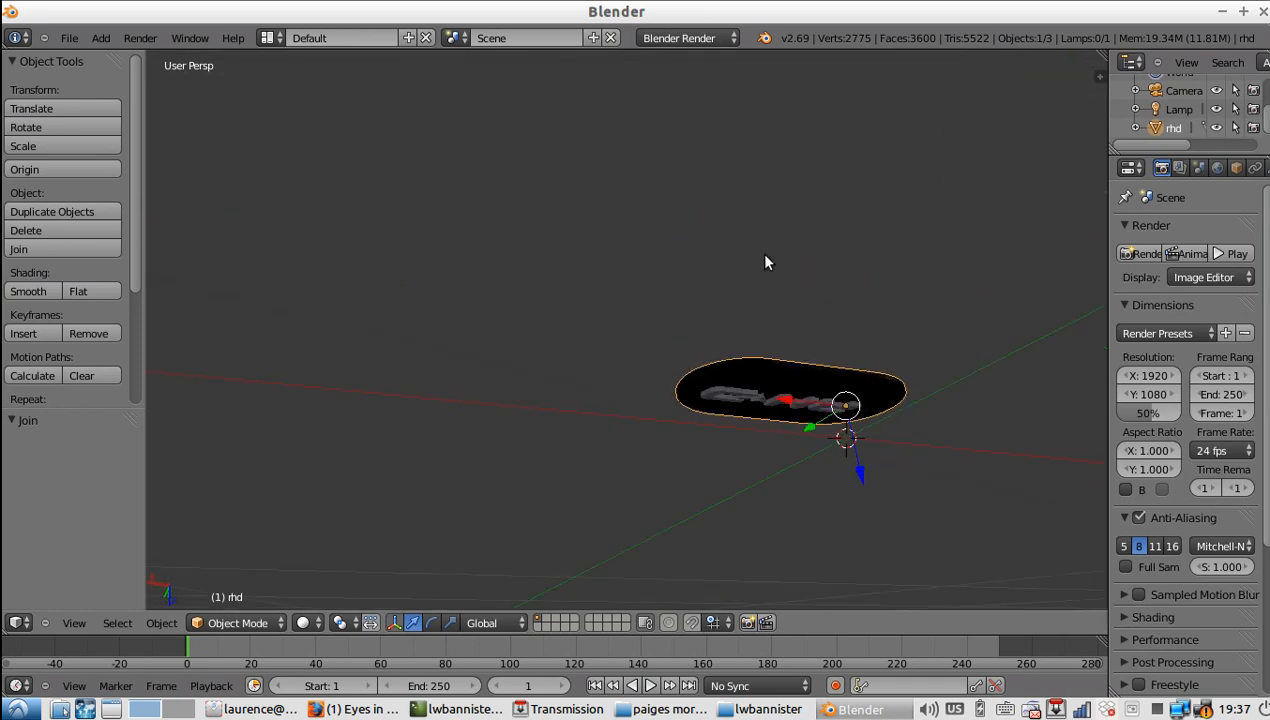
key("KP_4")
key("KP_4")
key("KP_4")
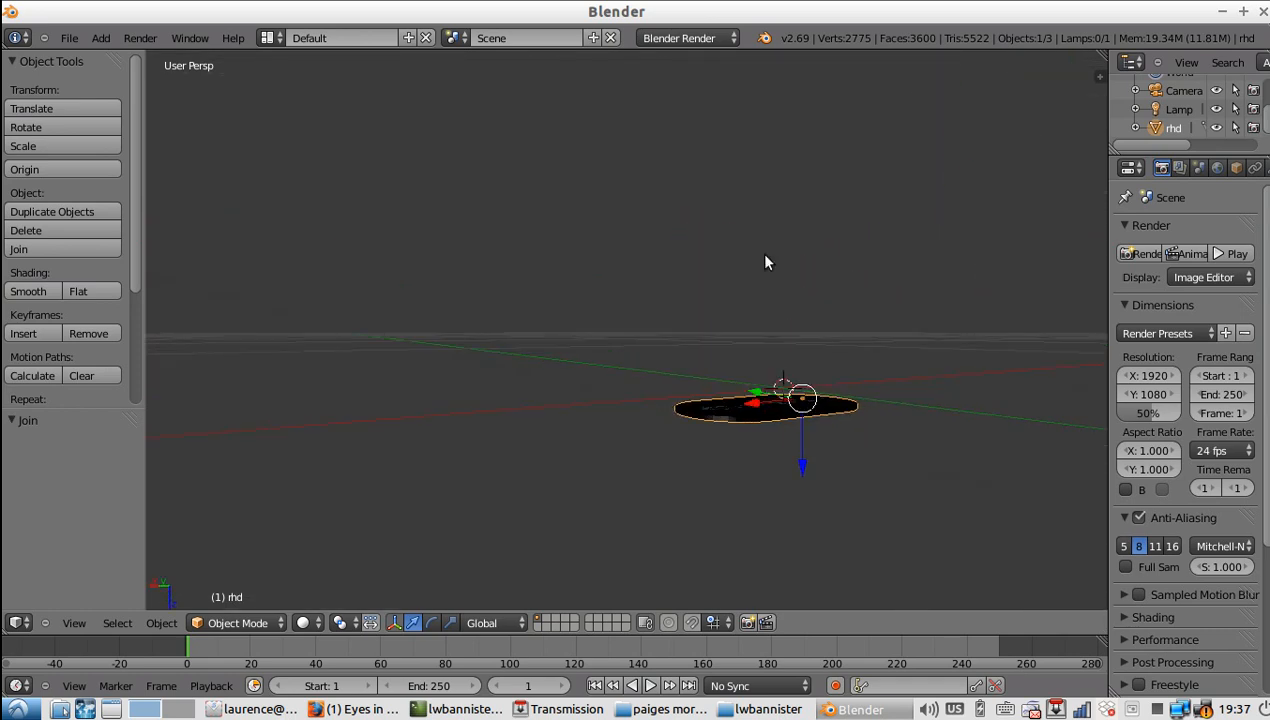
key("KP_8")
key("KP_8")
key("KP_8")
key("KP_8")
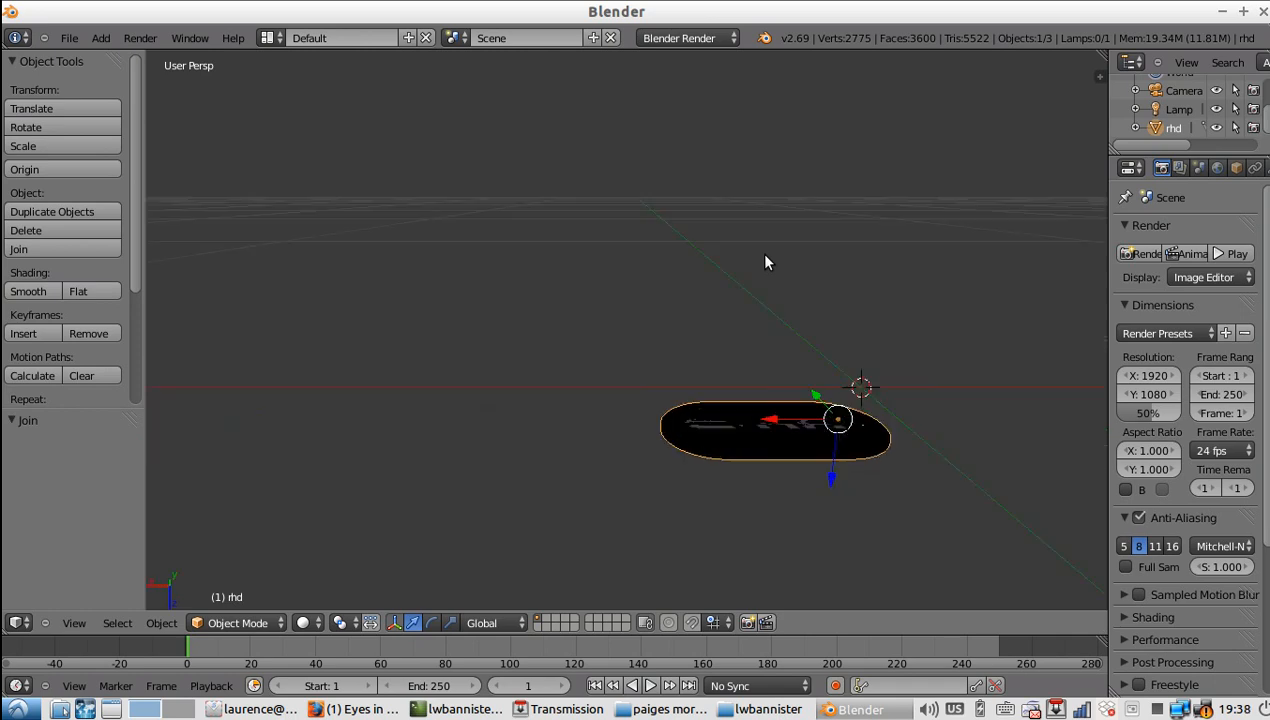
Examine the joined tag's faces and thin edge through a continuous vertical tumble around it.
key("KP_8")
key("KP_8")
key("KP_8")
key("KP_8")
key("KP_8")
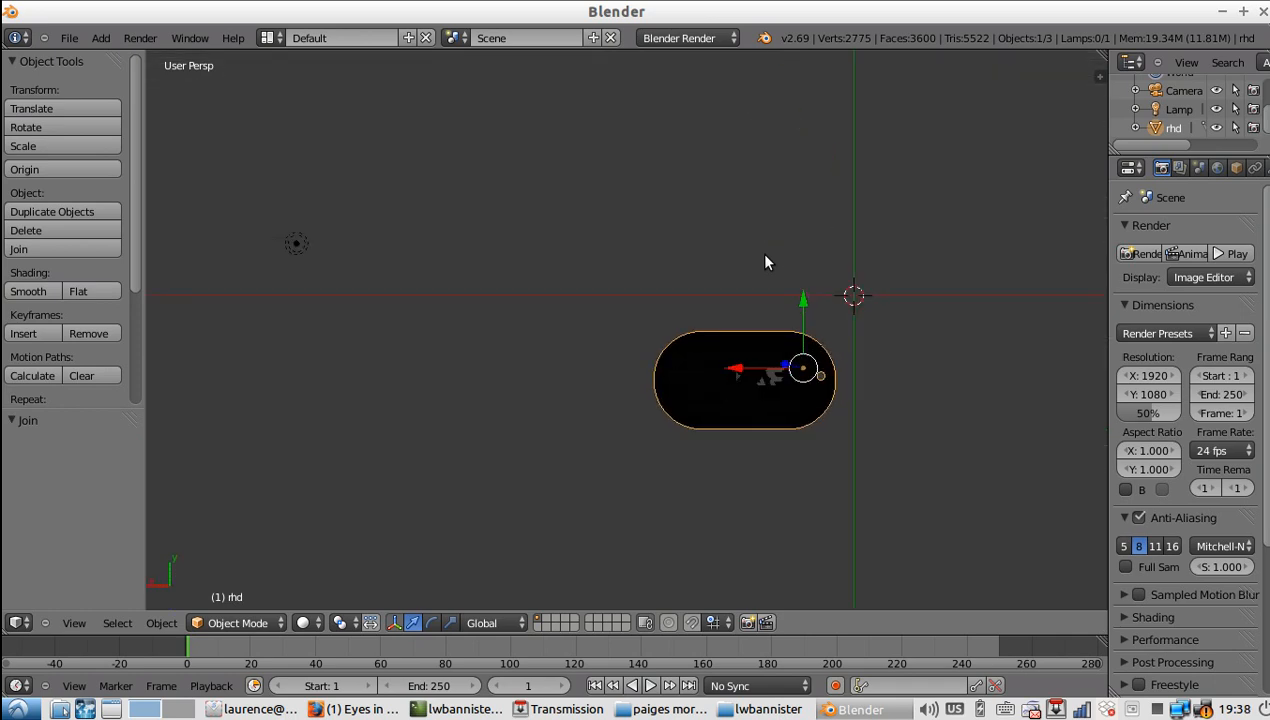
key("KP_8")
key("KP_8")
key("KP_8")
key("KP_8")
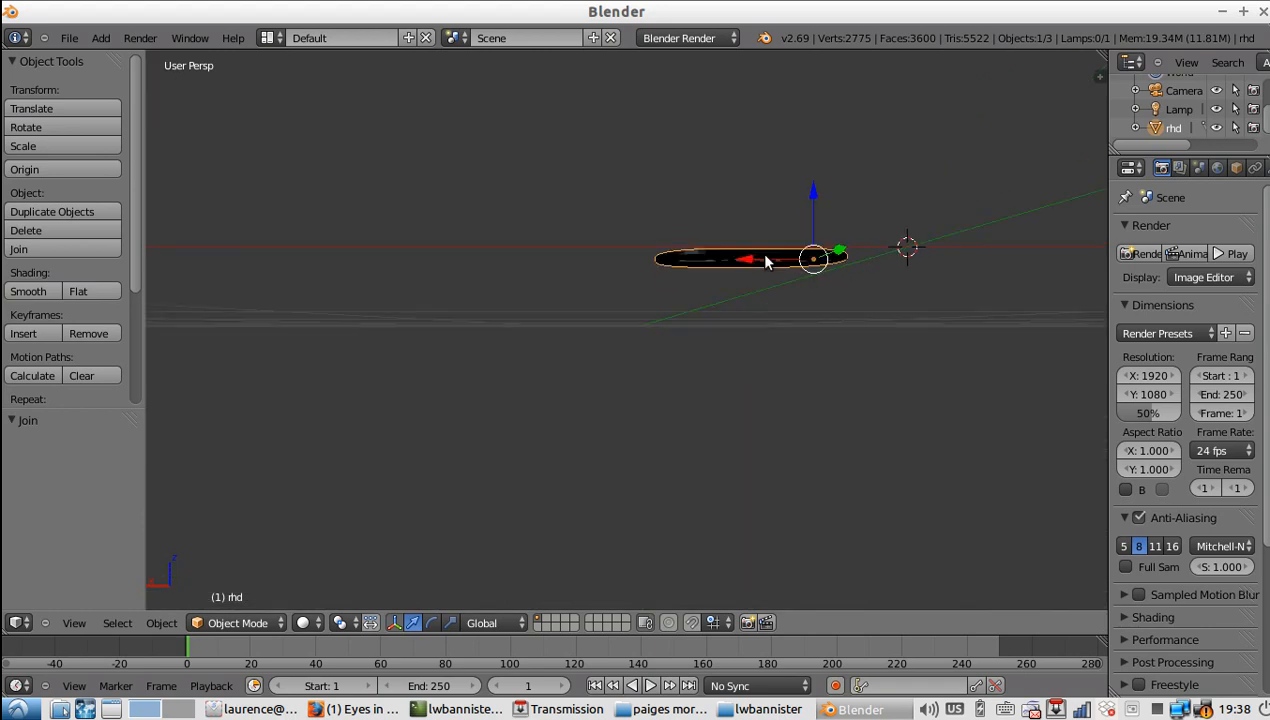
key("KP_8")
key("KP_8")
key("KP_8")
key("KP_8")
key("KP_8")
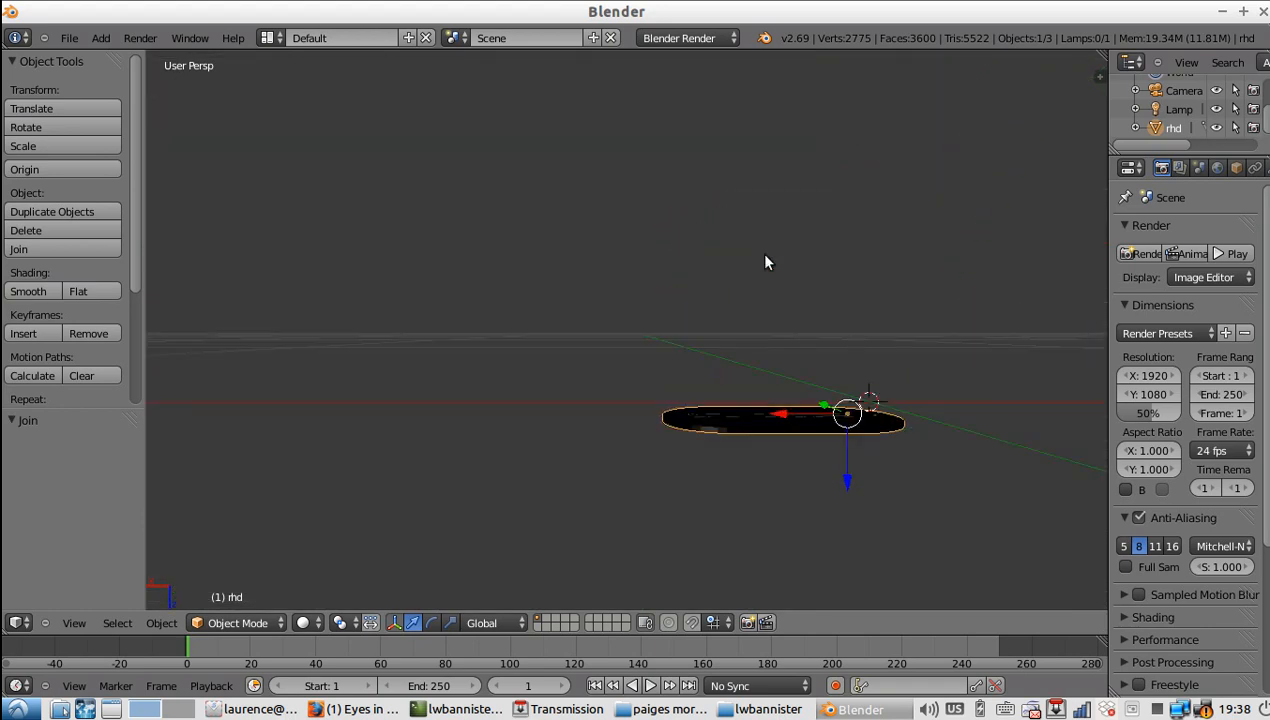
key("KP_8")
key("KP_8")
key("KP_8")
key("KP_8")
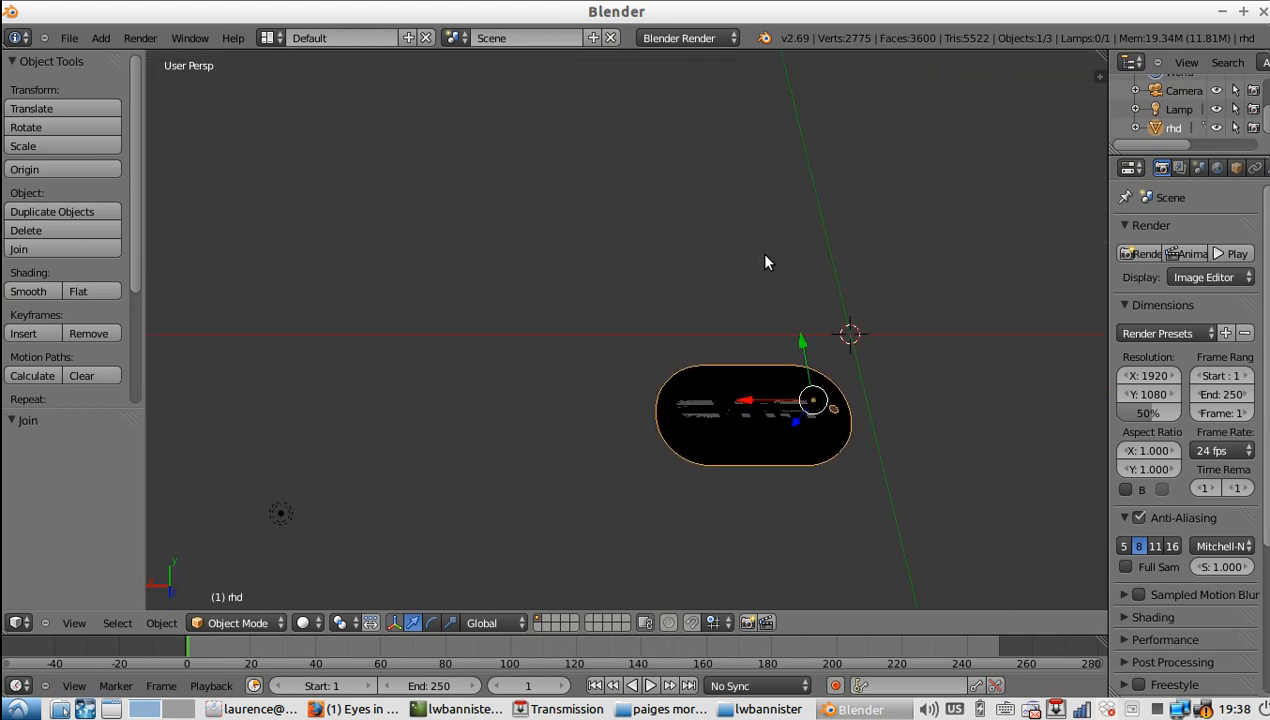
key("KP_8")
Examine the tag's raised lettering and profile while tilting the view back in the opposite vertical direction.
key("KP_2")
key("KP_2")
key("KP_2")
key("KP_2")
key("KP_2")
key("KP_2")
key("KP_2")
key("KP_2")
key("KP_2")
key("KP_2")
key("KP_2")
key("KP_2")
key("KP_2")
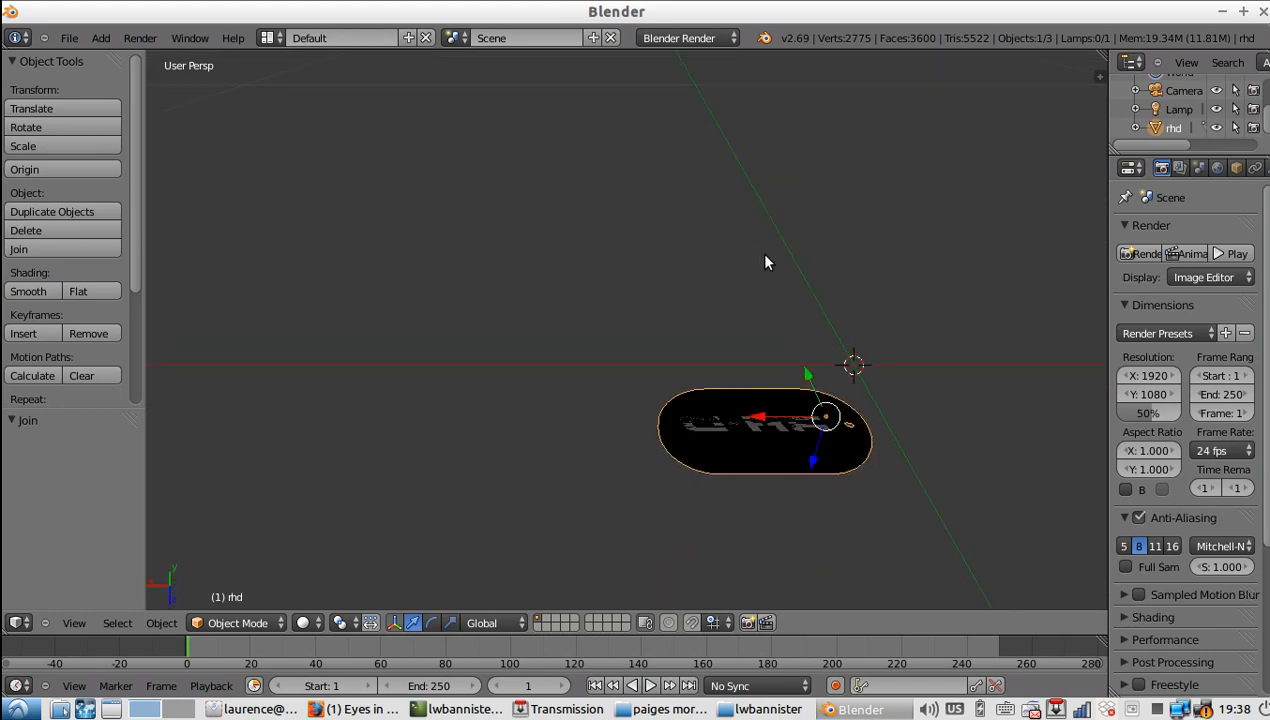
key("KP_2")
key("KP_2")
key("KP_2")
key("KP_2")
key("KP_2")
key("KP_2")
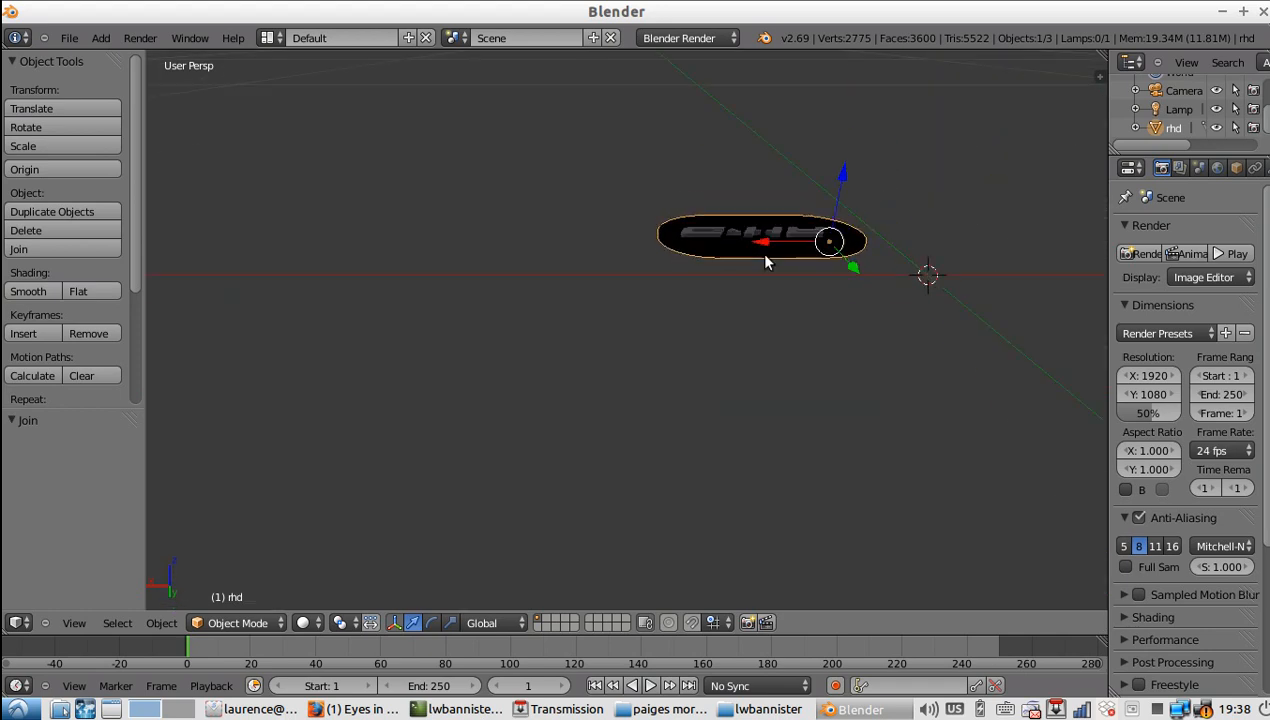
key("KP_5")
key("KP_5")
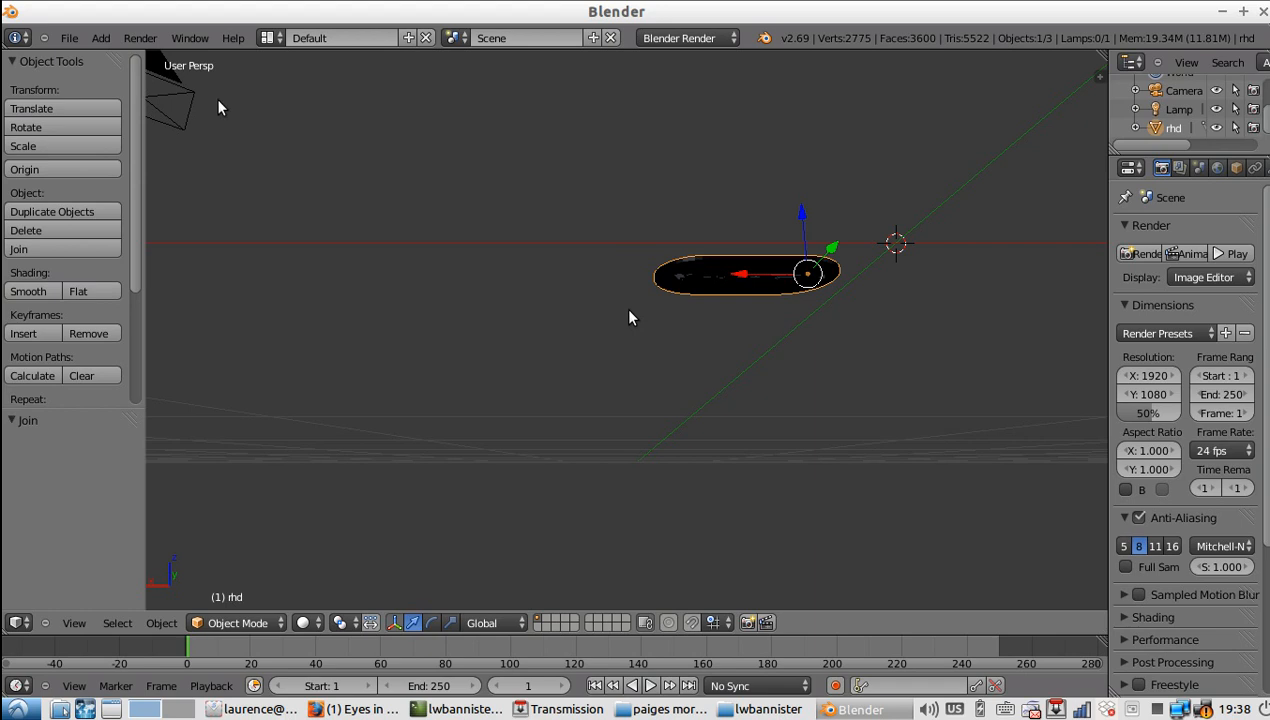
left_click(70, 40)
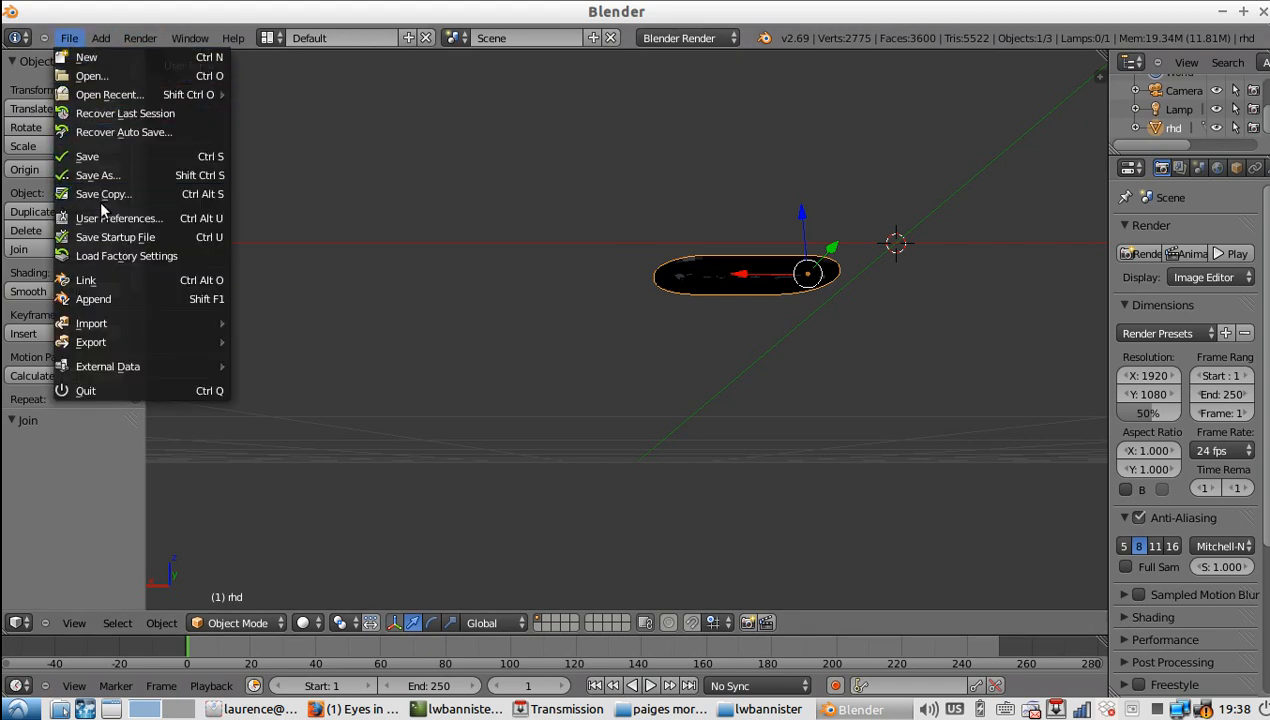
mouse_move(123, 333)
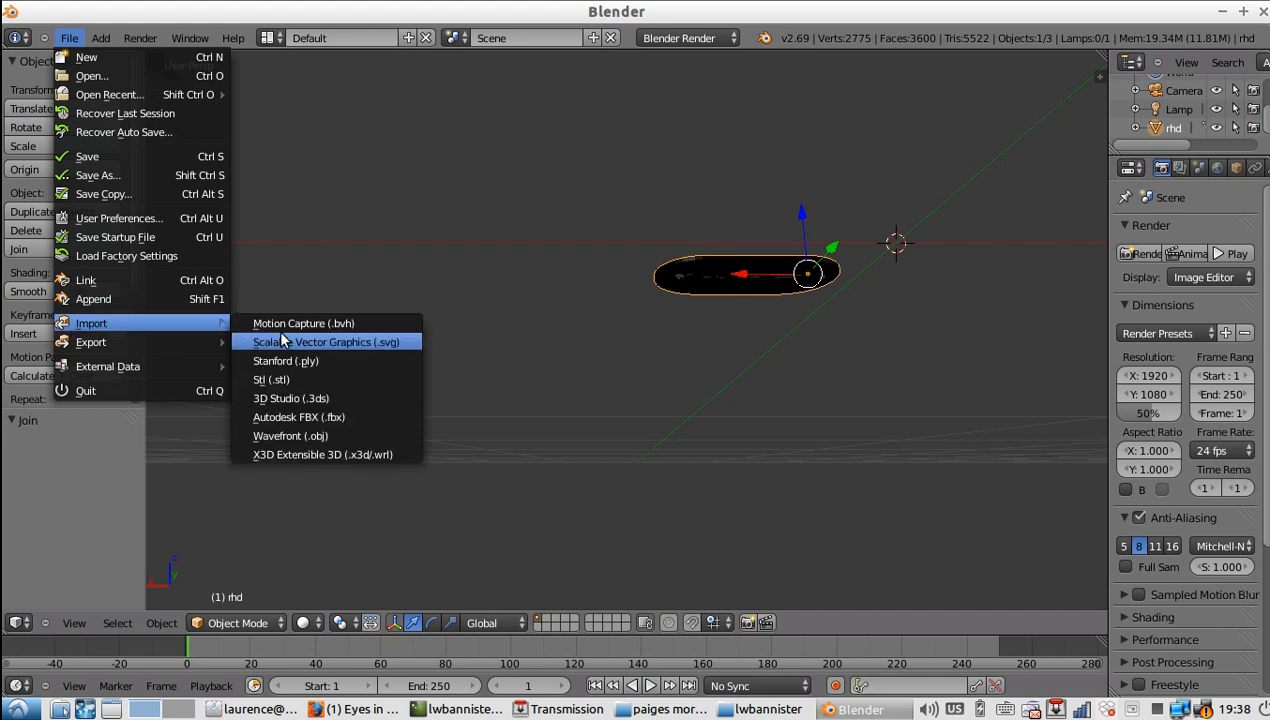
left_click(281, 386)
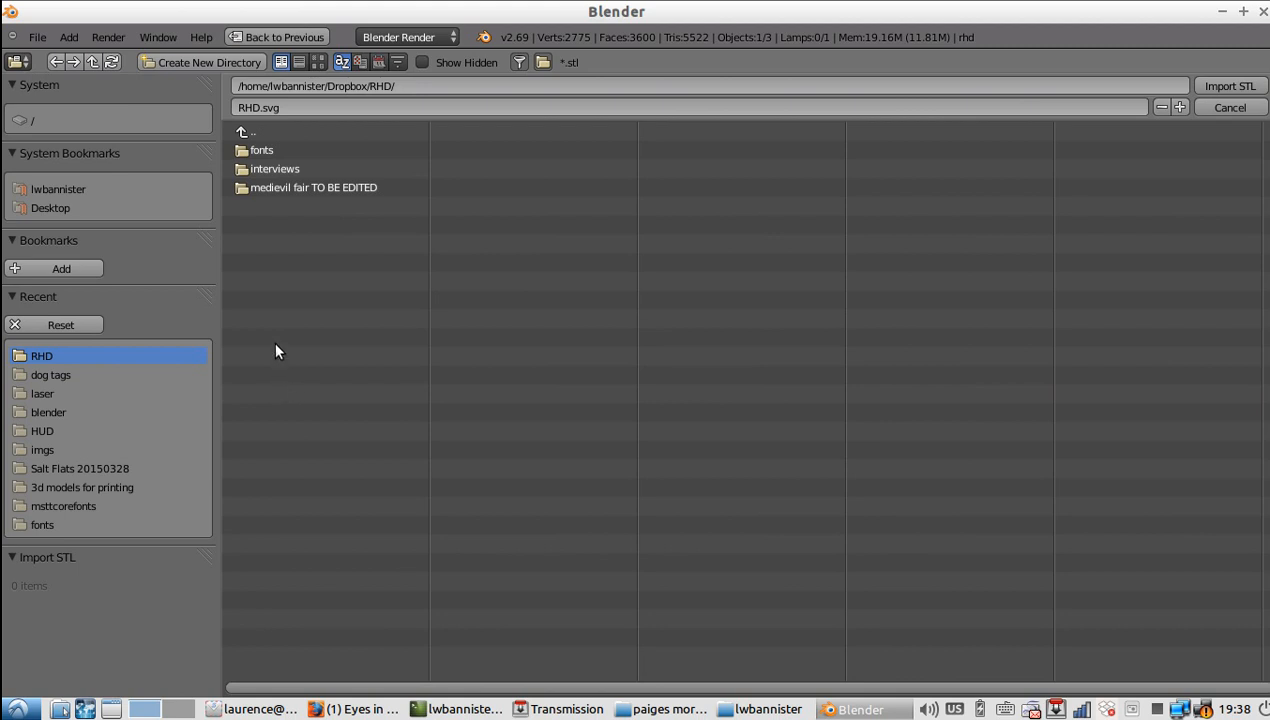
left_click(52, 374)
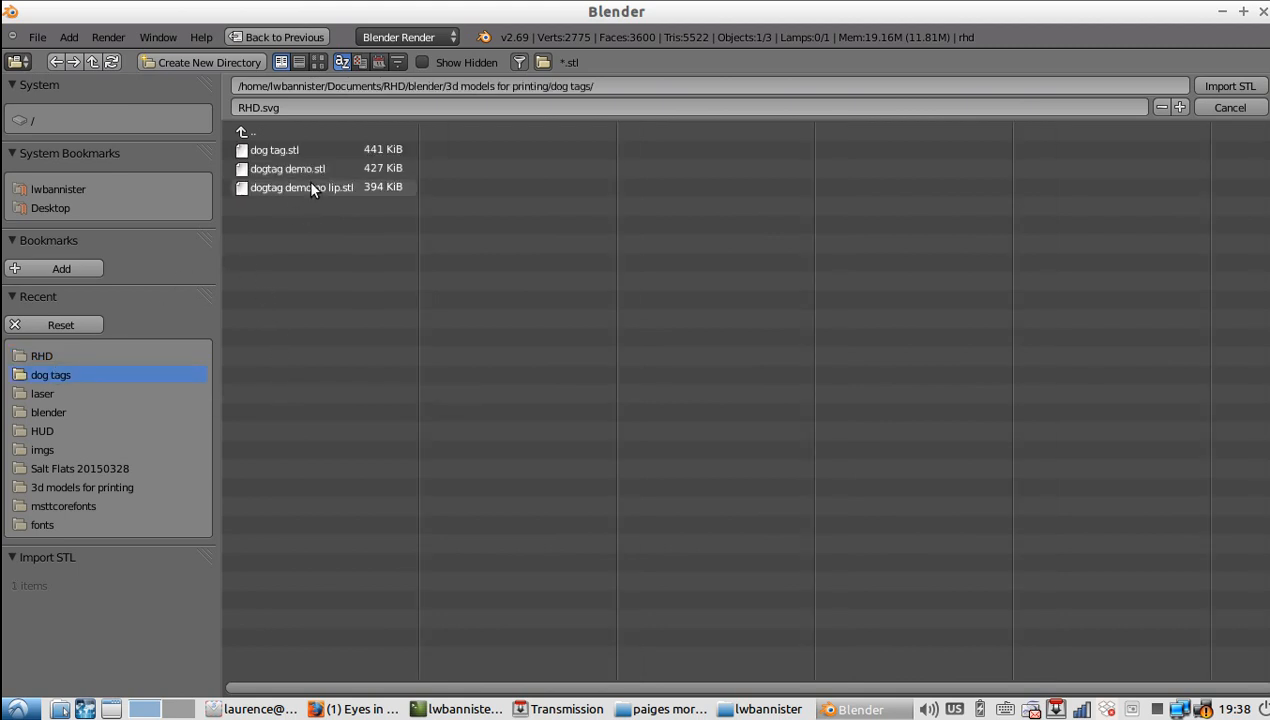
left_click(258, 107)
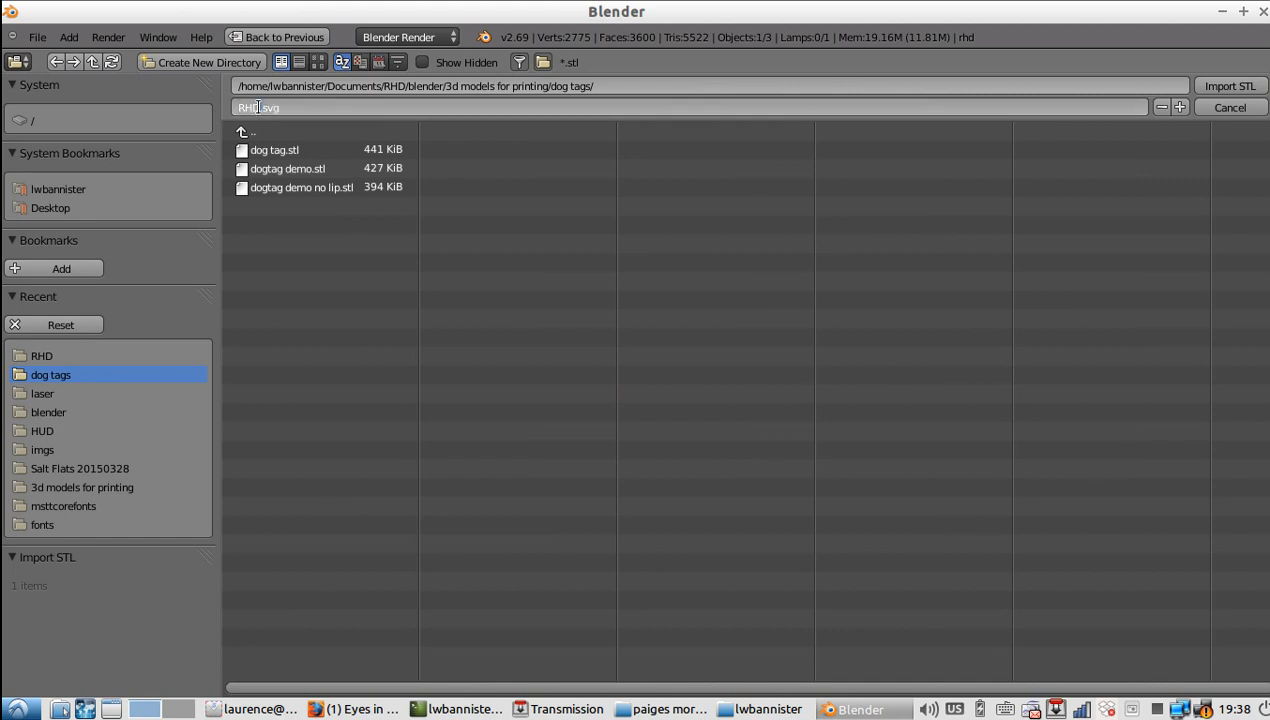
left_click_drag(258, 107, 189, 104)
key("Escape")
left_click(1229, 107)
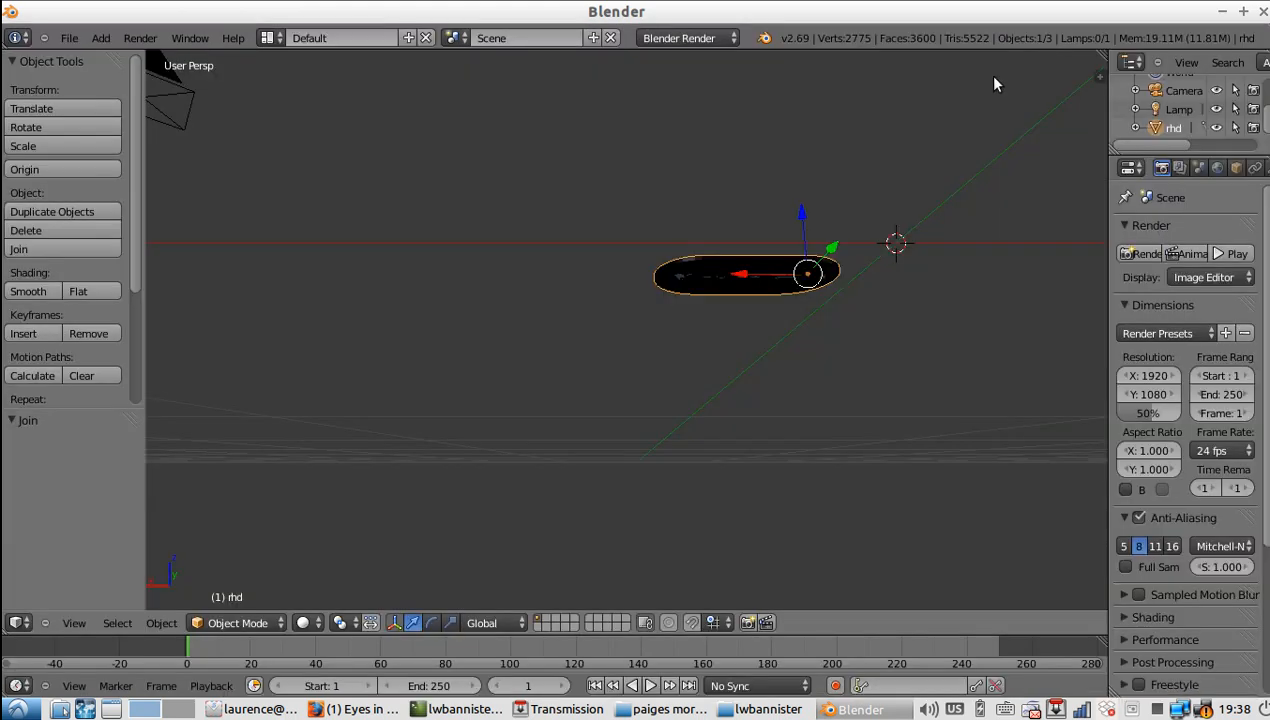
Try to export the joined tag as an STL file named dogtag demo01 in the dog tags folder.
left_click(69, 38)
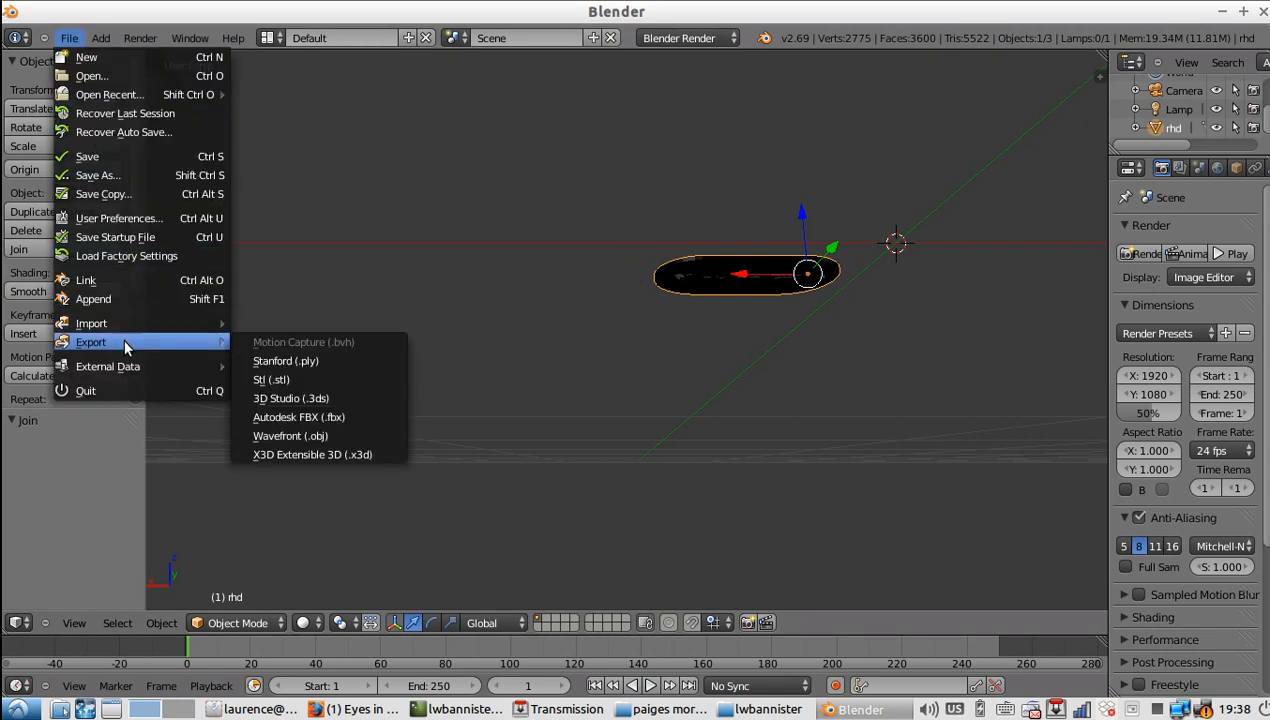
left_click(276, 381)
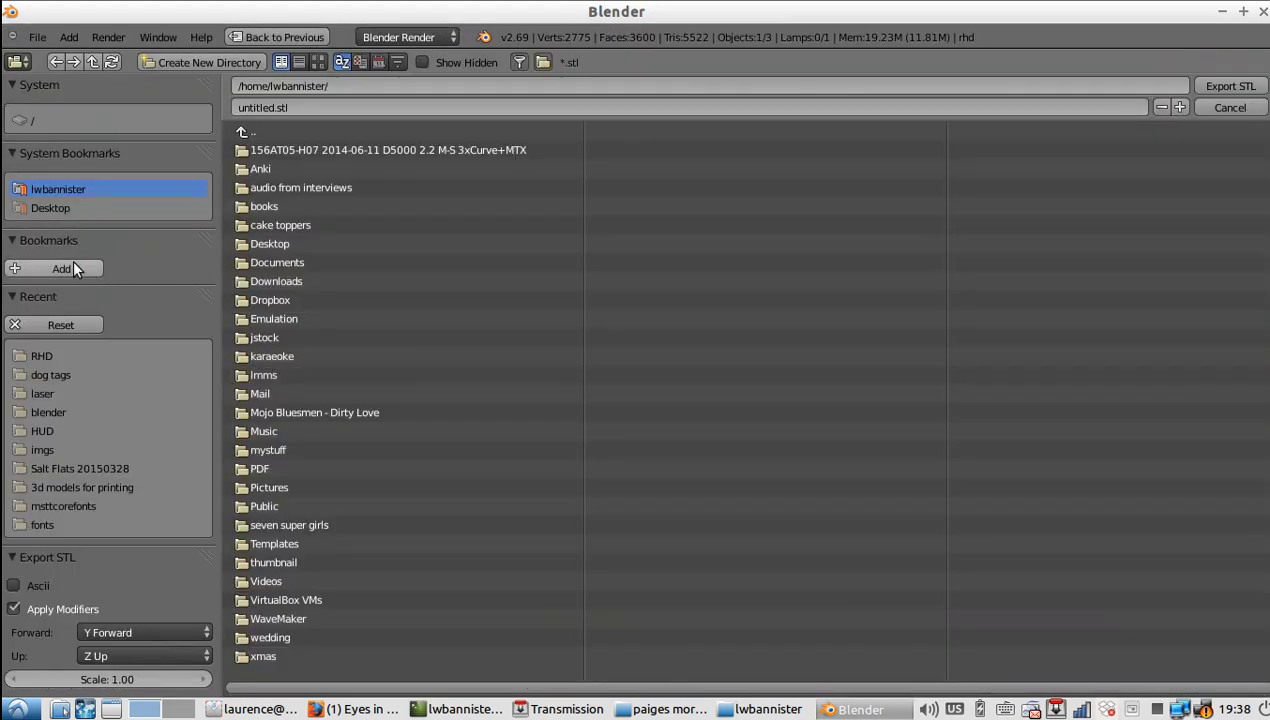
left_click(48, 370)
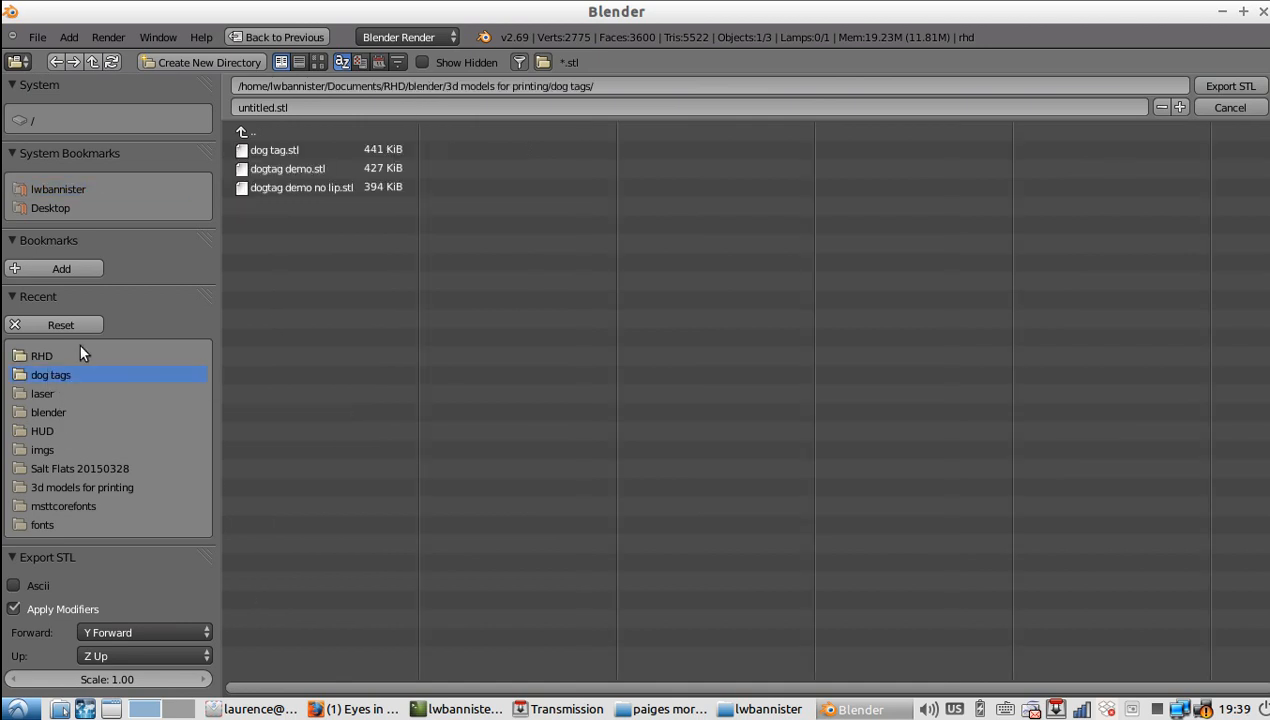
left_click(269, 105)
left_click_drag(272, 105, 194, 111)
type("dogtag demo01")
left_click(195, 116)
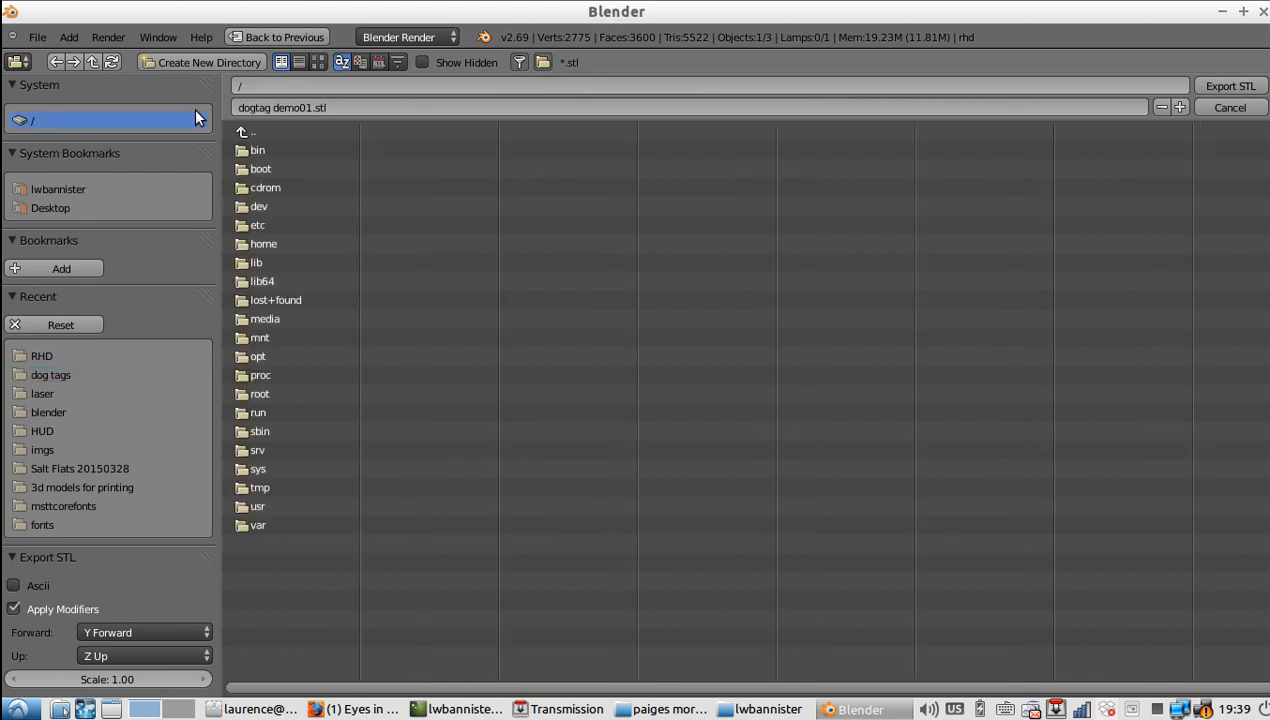
key("Escape")
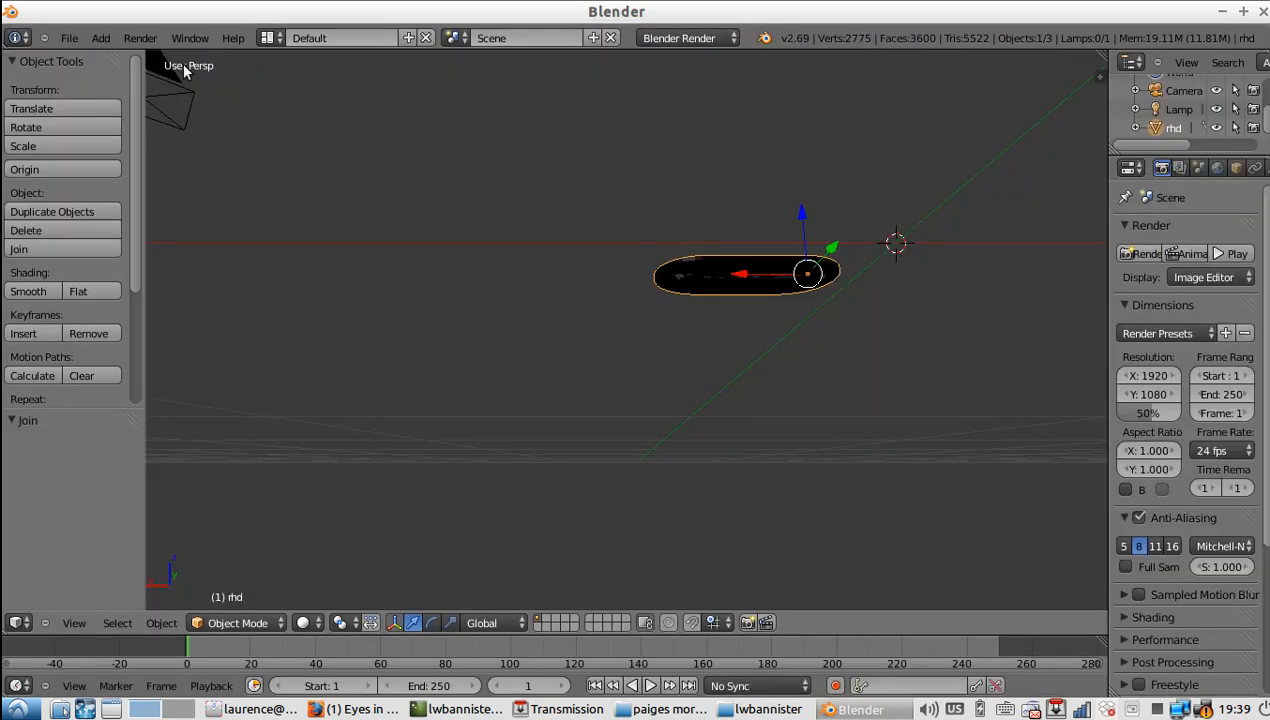
Export the joined tag to the dog tags folder as an STL file named "dog tag from video demo".
left_click(69, 38)
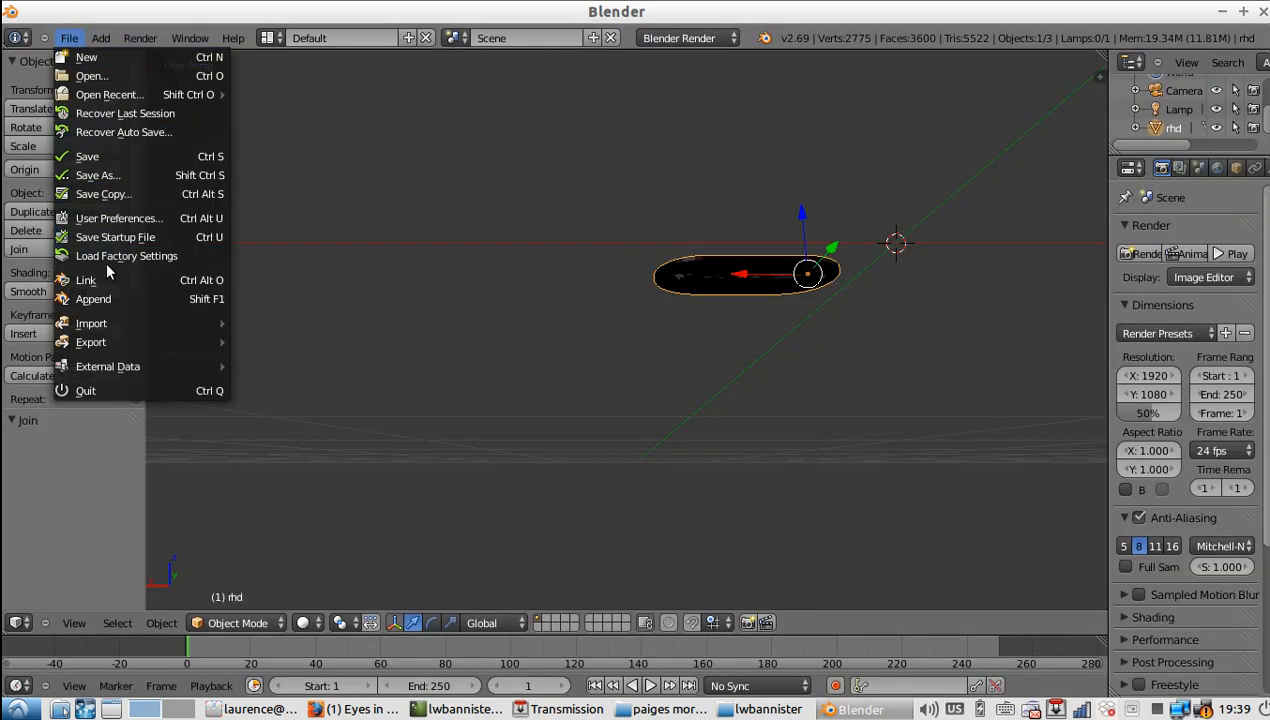
mouse_move(106, 340)
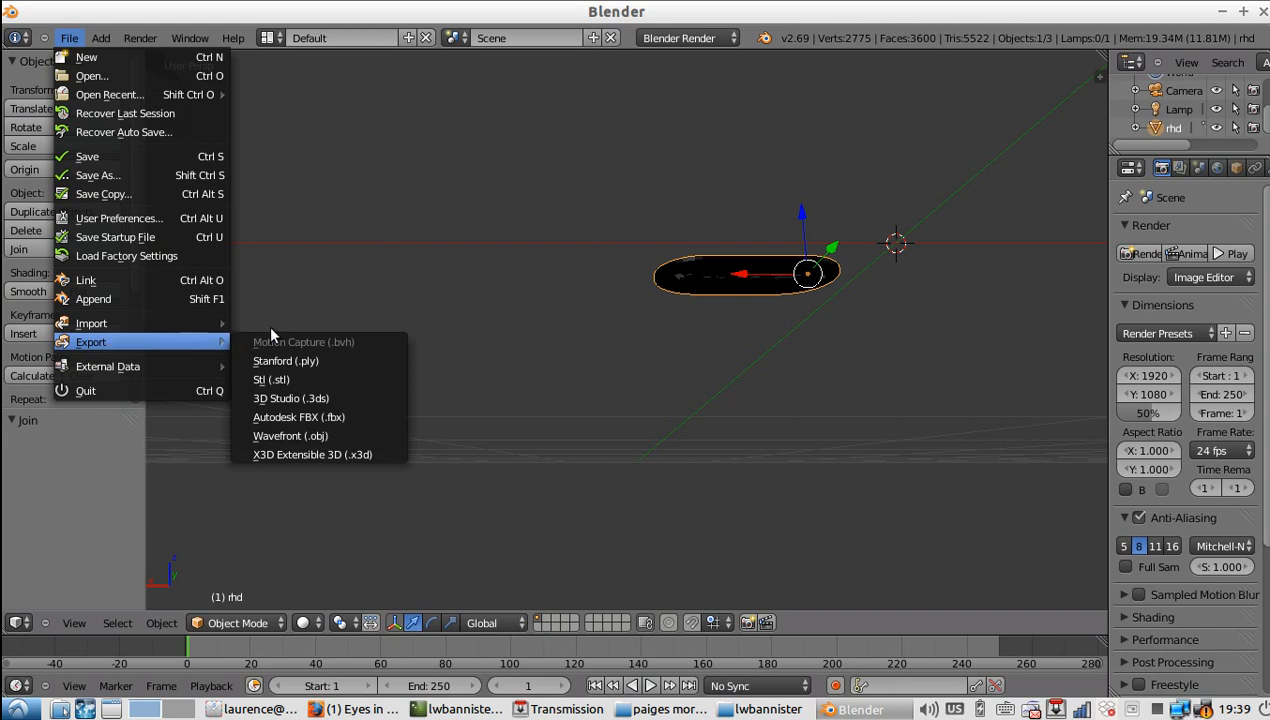
left_click(286, 379)
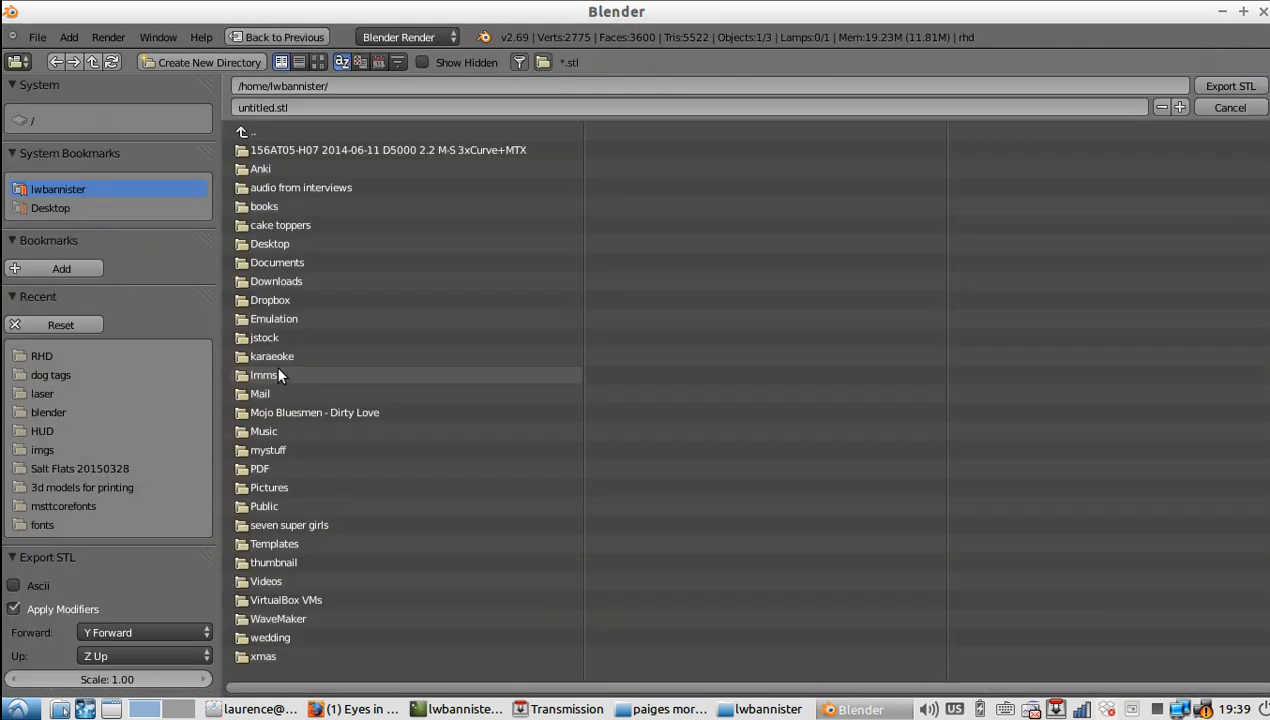
left_click(100, 393)
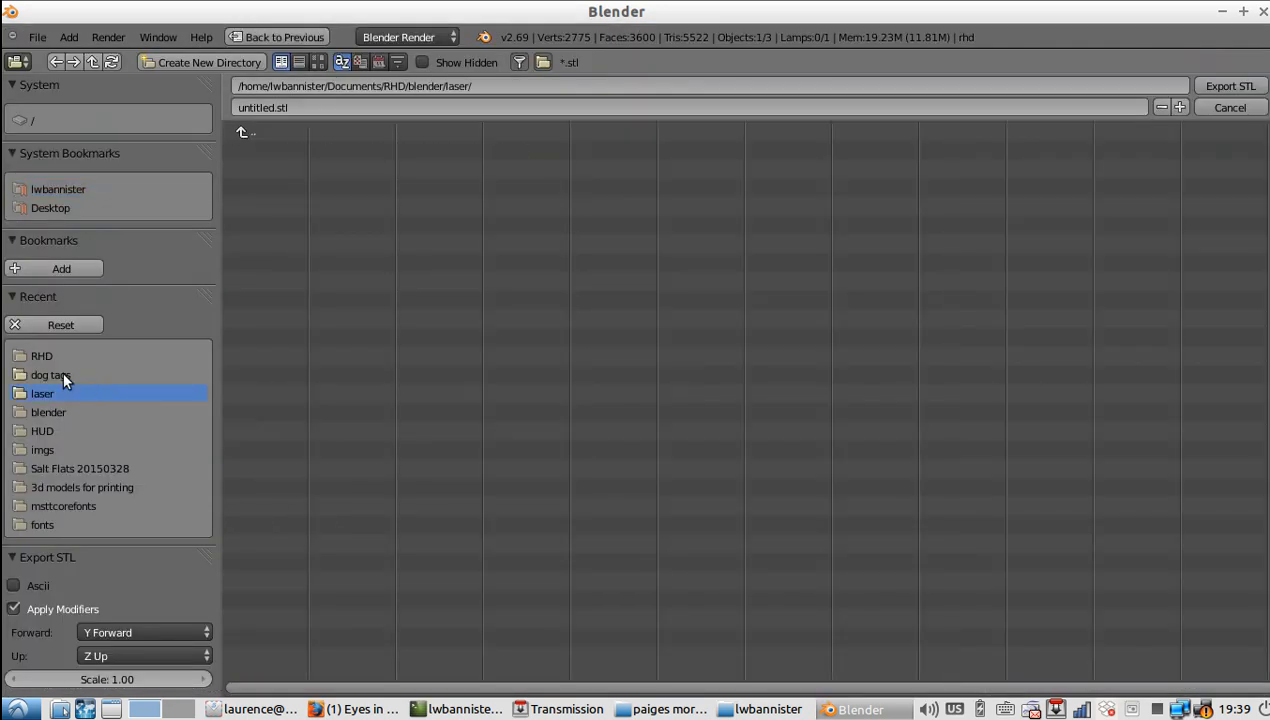
left_click(63, 375)
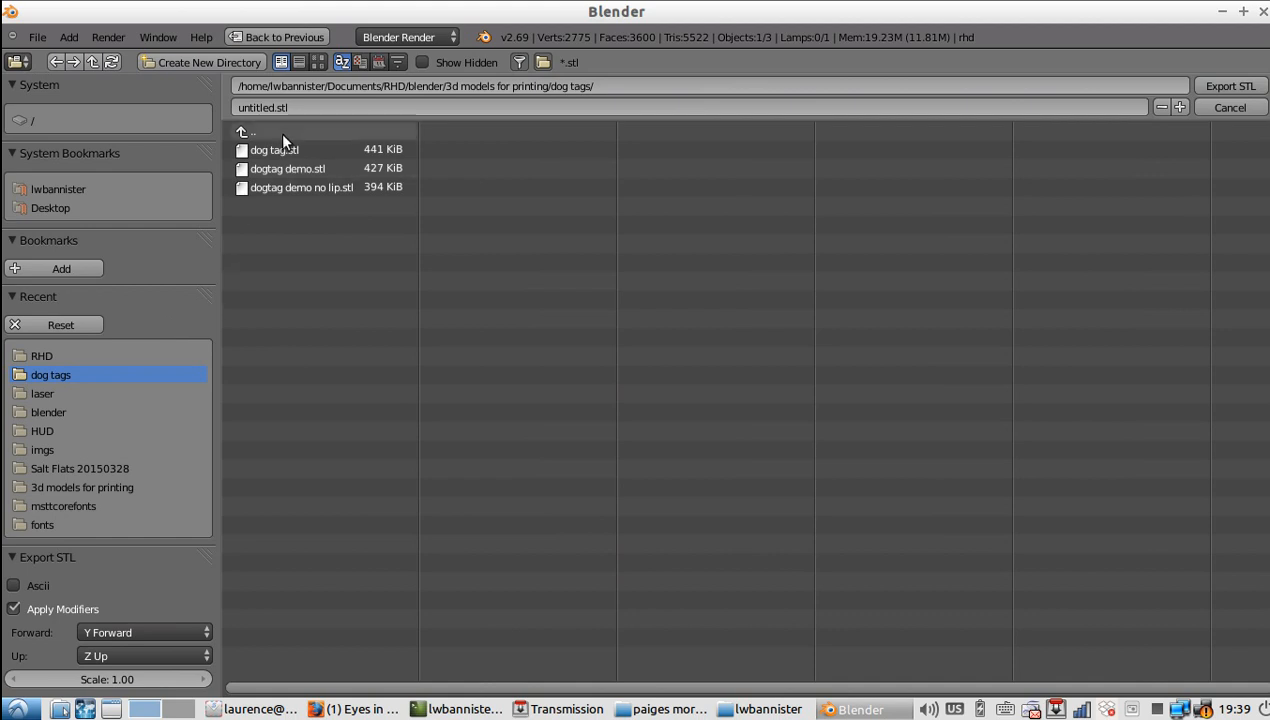
left_click(271, 106)
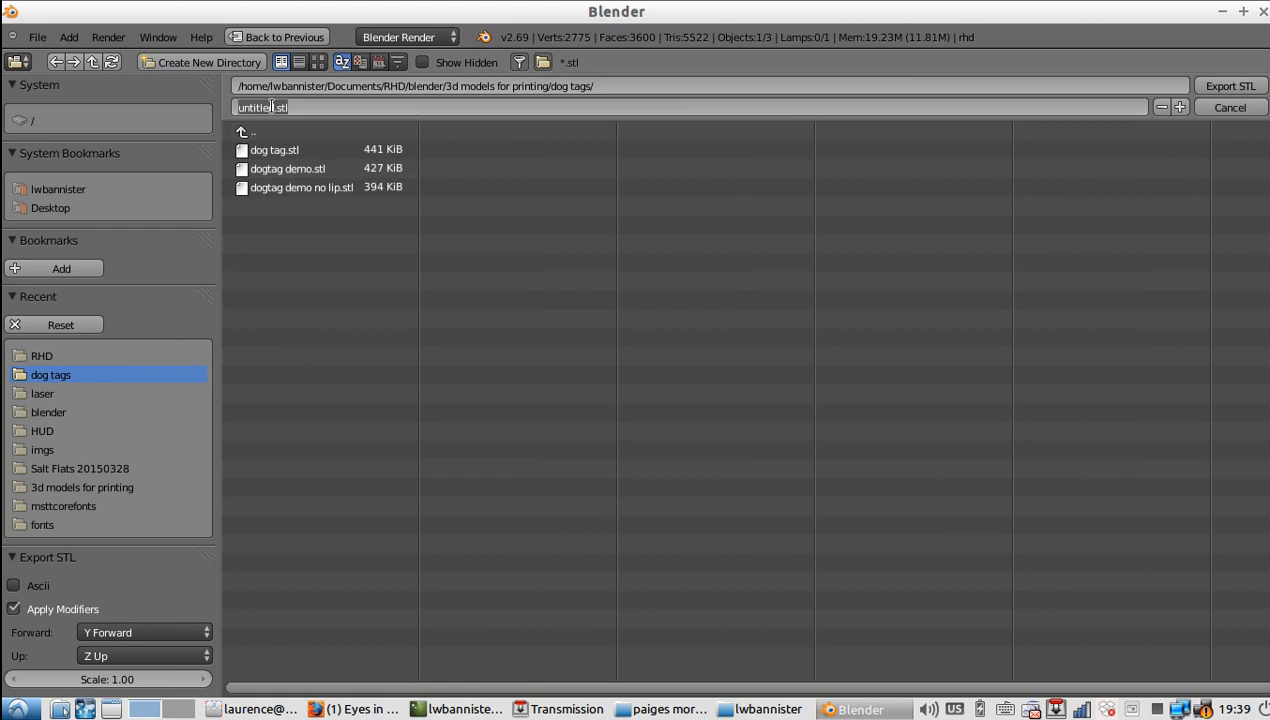
left_click(274, 106)
left_click_drag(274, 106, 169, 98)
type("dog tag from video demo")
left_click(1225, 87)
left_click(1226, 88)
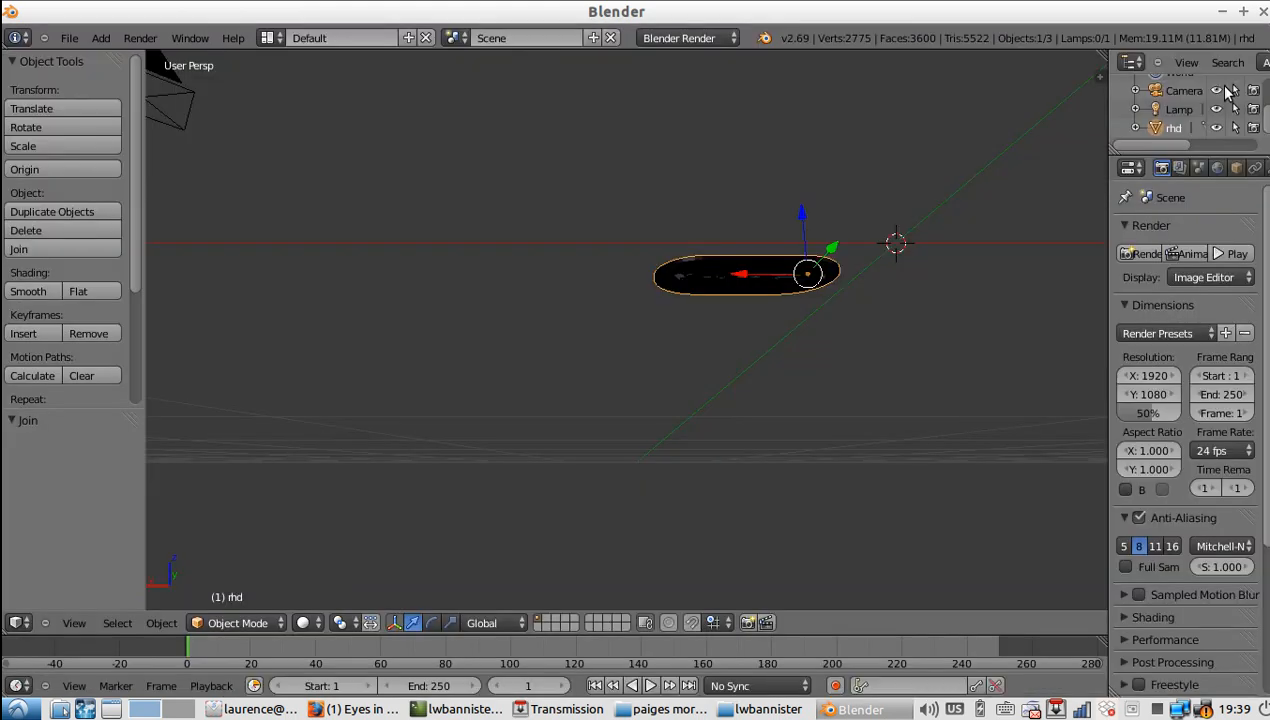